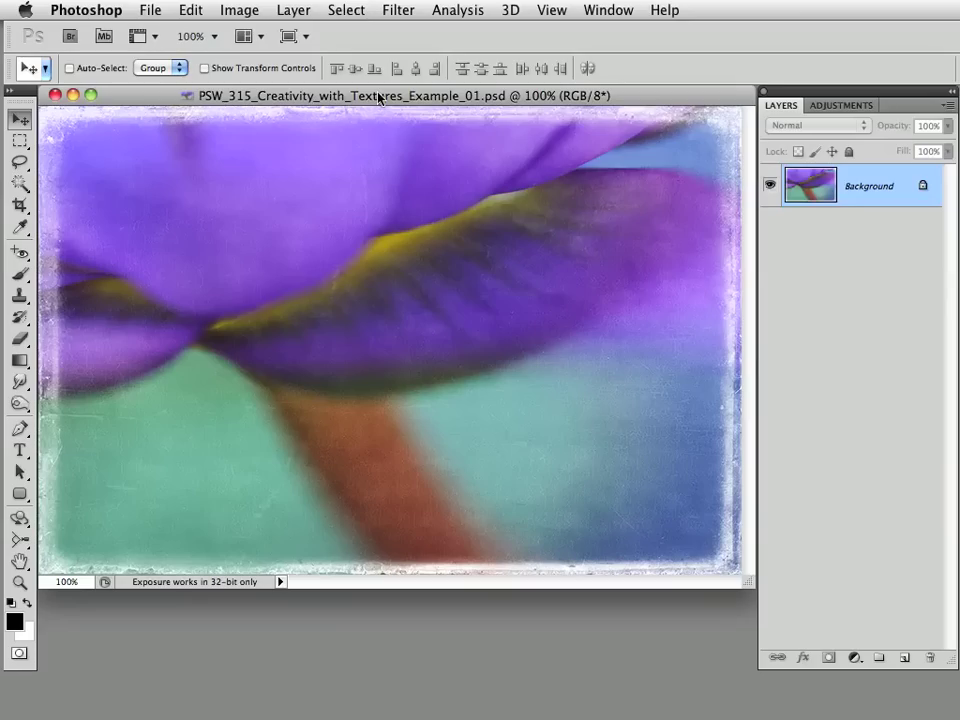
# Examine the finished texture example images, Example_01 through Example_04, by bringing each document window into view in turn
pyautogui.moveTo(379, 97); pyautogui.dragTo(540, 718)
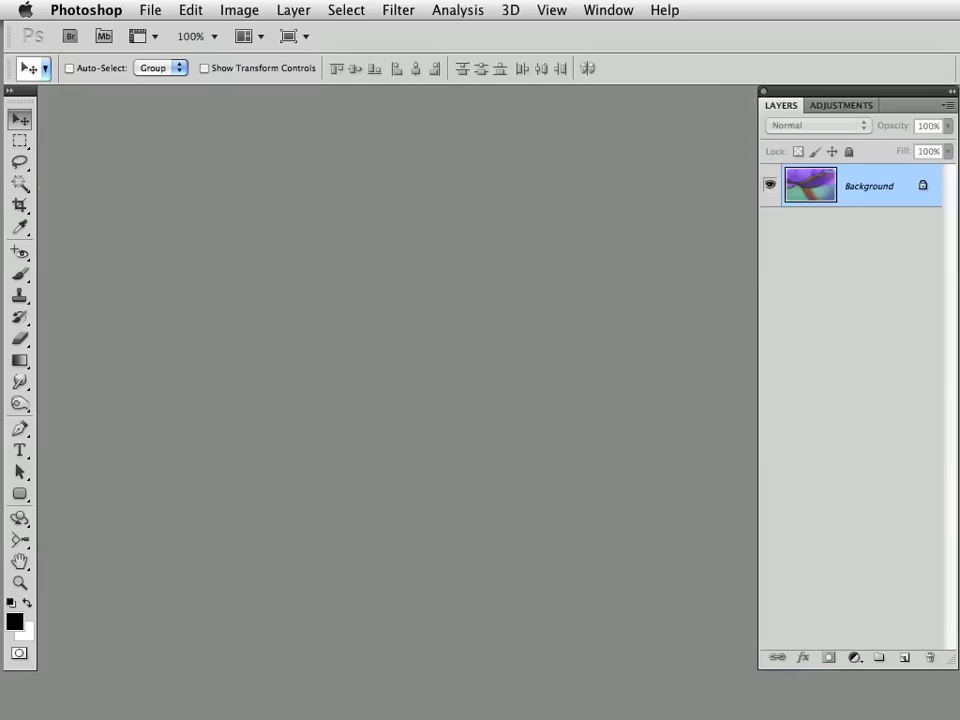
pyautogui.moveTo(525, 718); pyautogui.dragTo(515, 105)
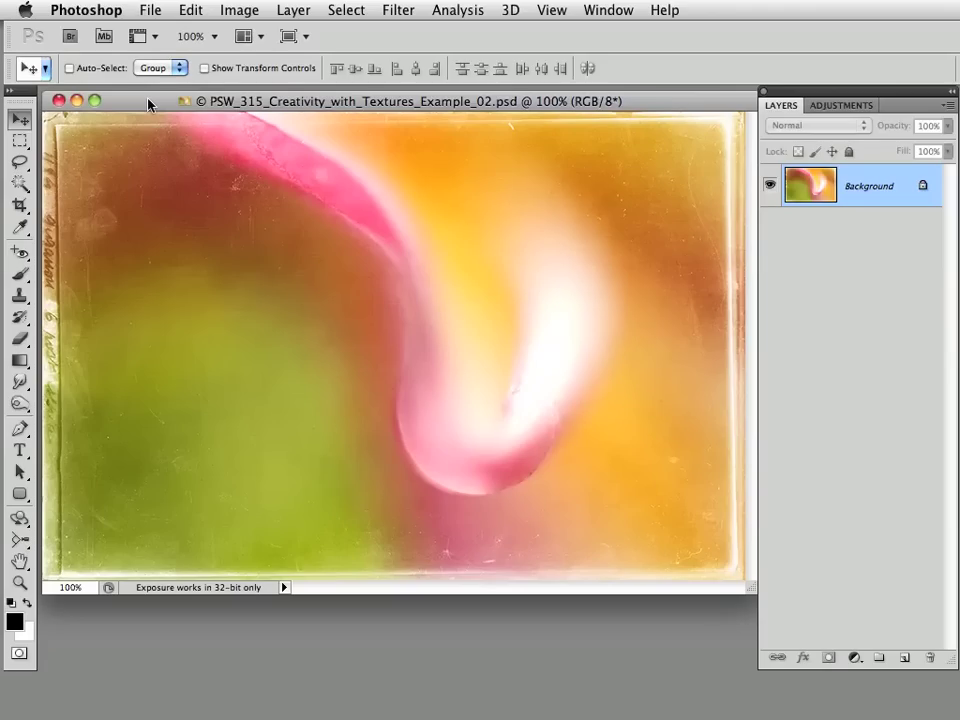
pyautogui.moveTo(148, 104); pyautogui.dragTo(175, 718)
pyautogui.hotkey('ctrl', 'Tab')
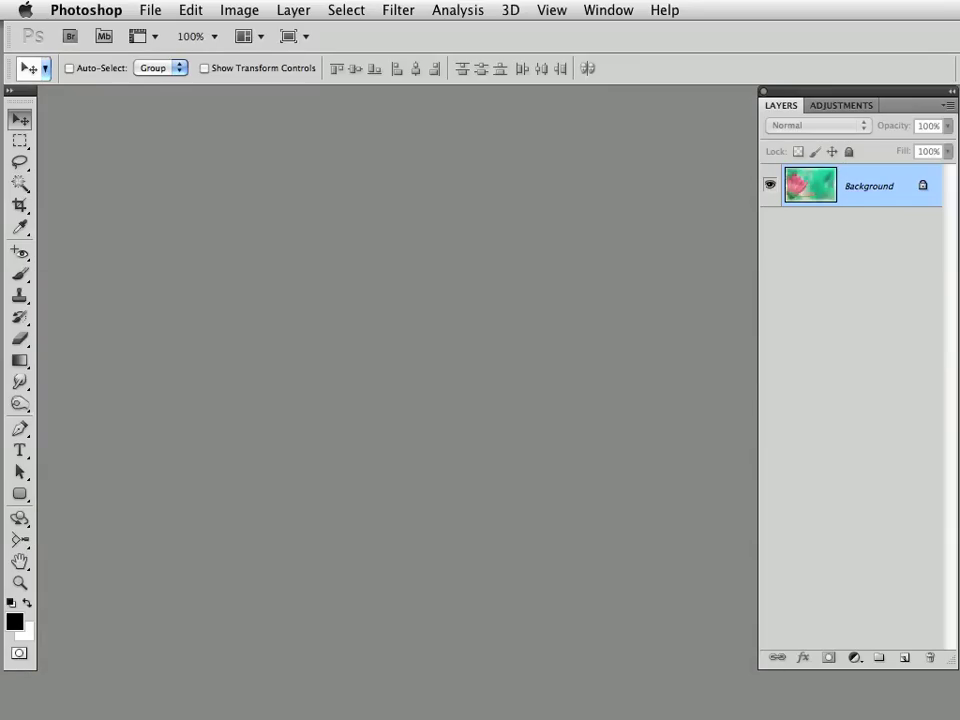
pyautogui.moveTo(590, 714); pyautogui.dragTo(328, 103)
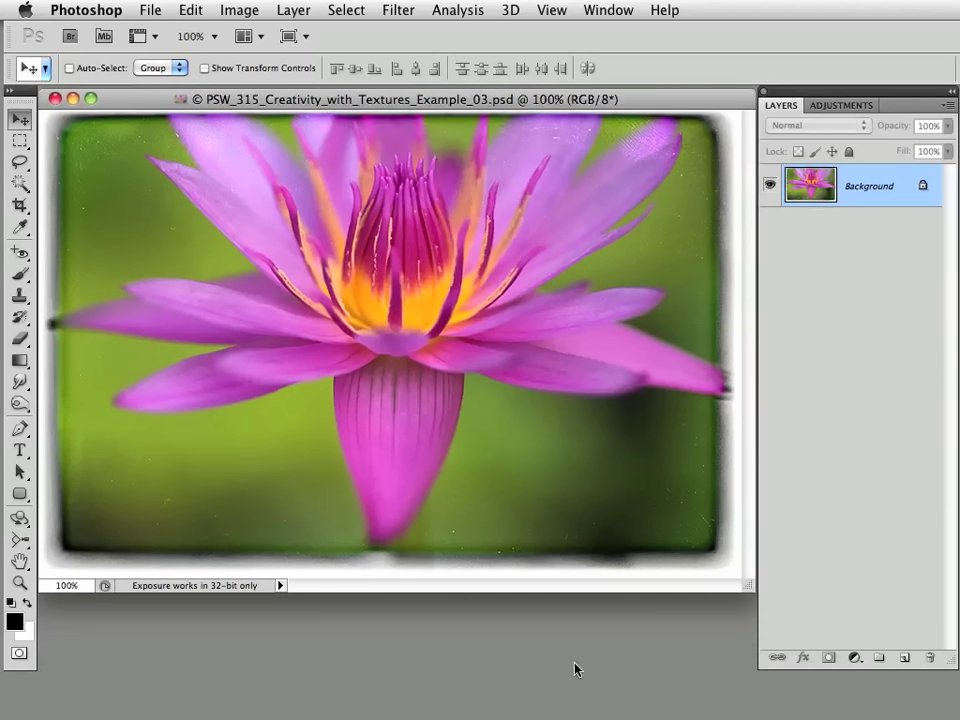
pyautogui.moveTo(388, 99); pyautogui.dragTo(143, 99)
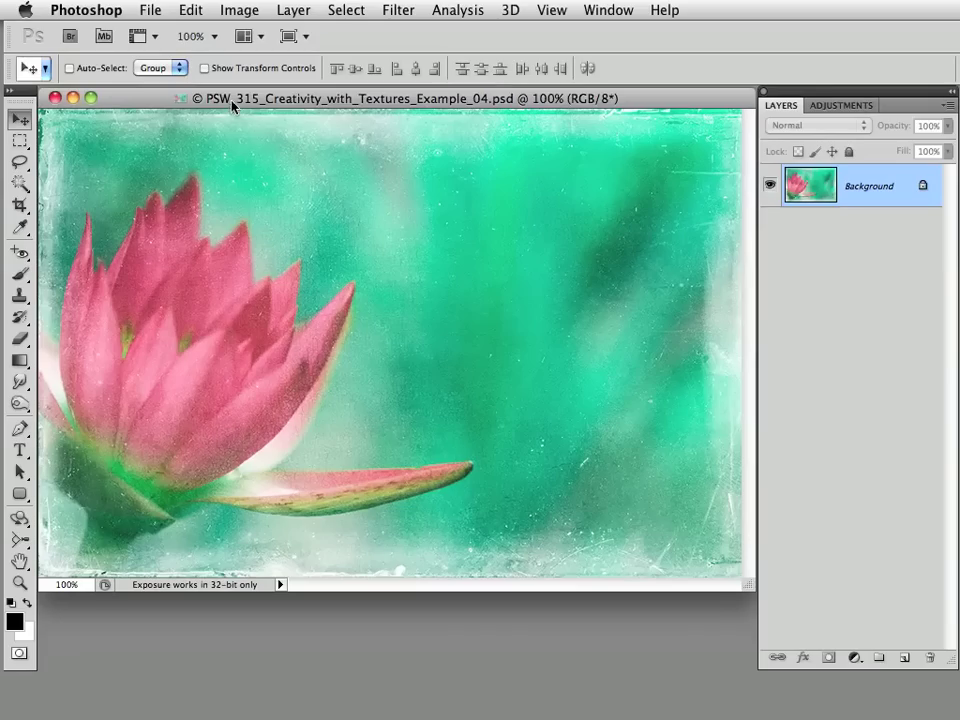
pyautogui.moveTo(232, 103); pyautogui.dragTo(560, 719)
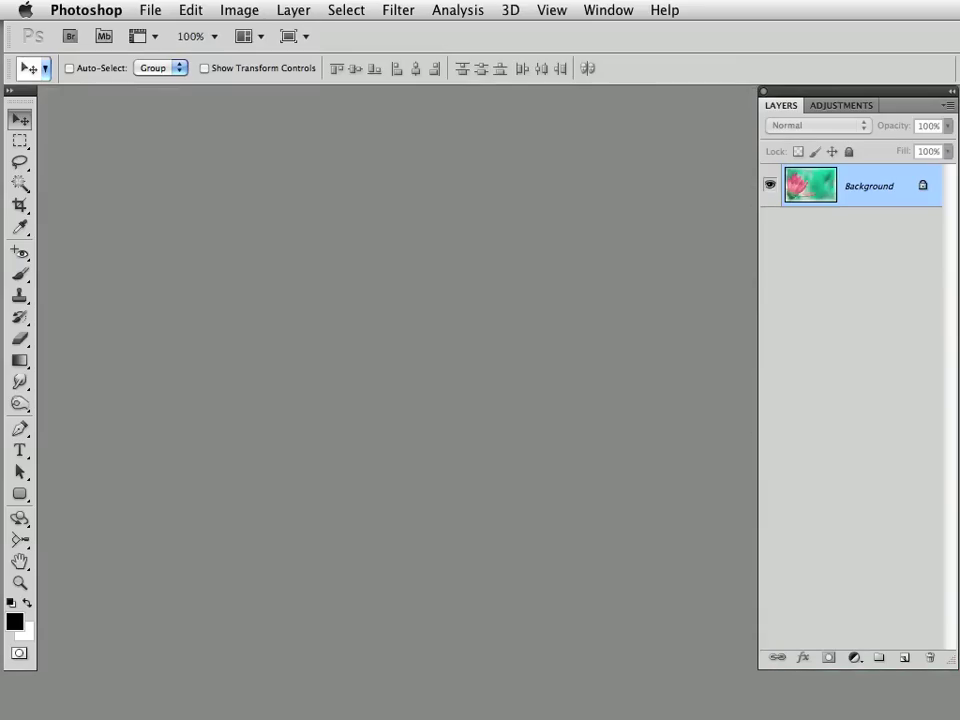
# Switch to Adobe Bridge and browse the textures in the Fly Edges folder, highlighting Fly Edges 11.jpg and Fly Edges 16.jpg
pyautogui.moveTo(24, 570)
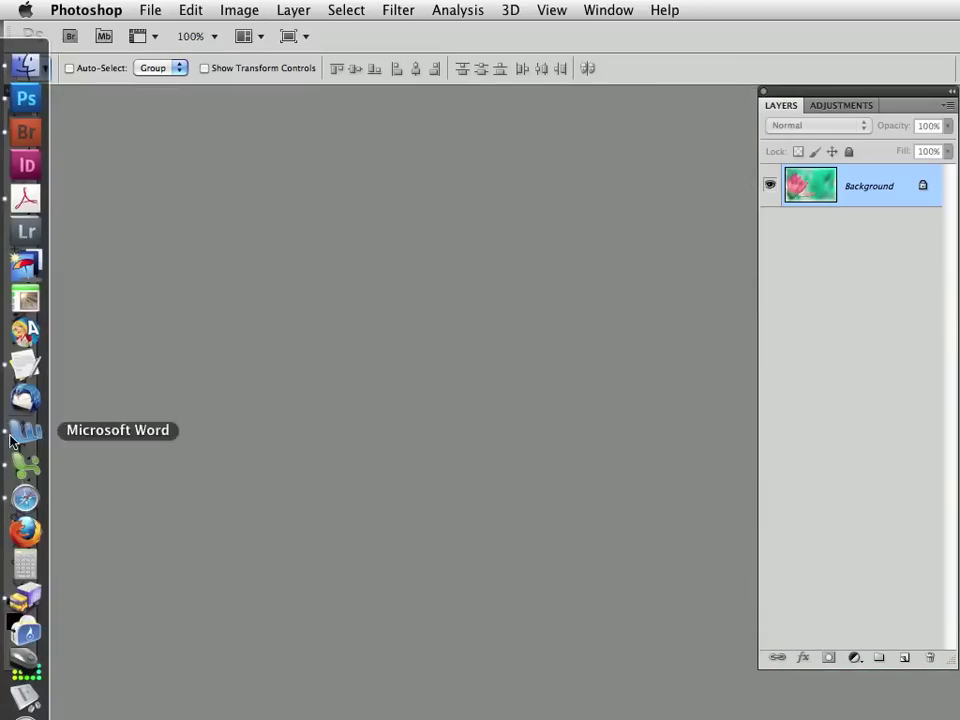
pyautogui.click(24, 143)
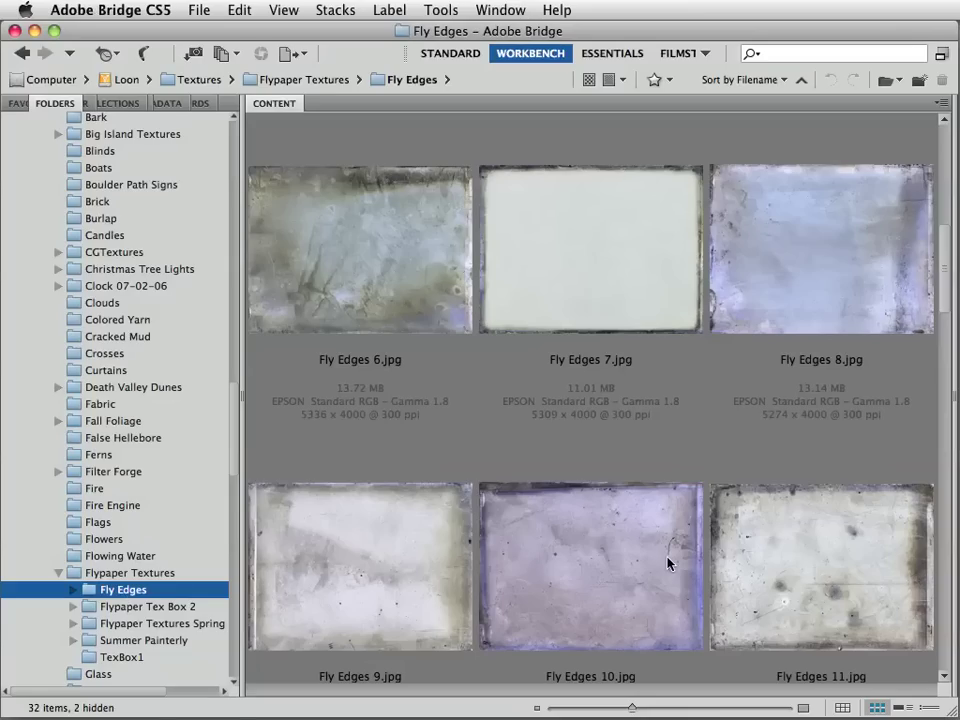
pyautogui.click(778, 556)
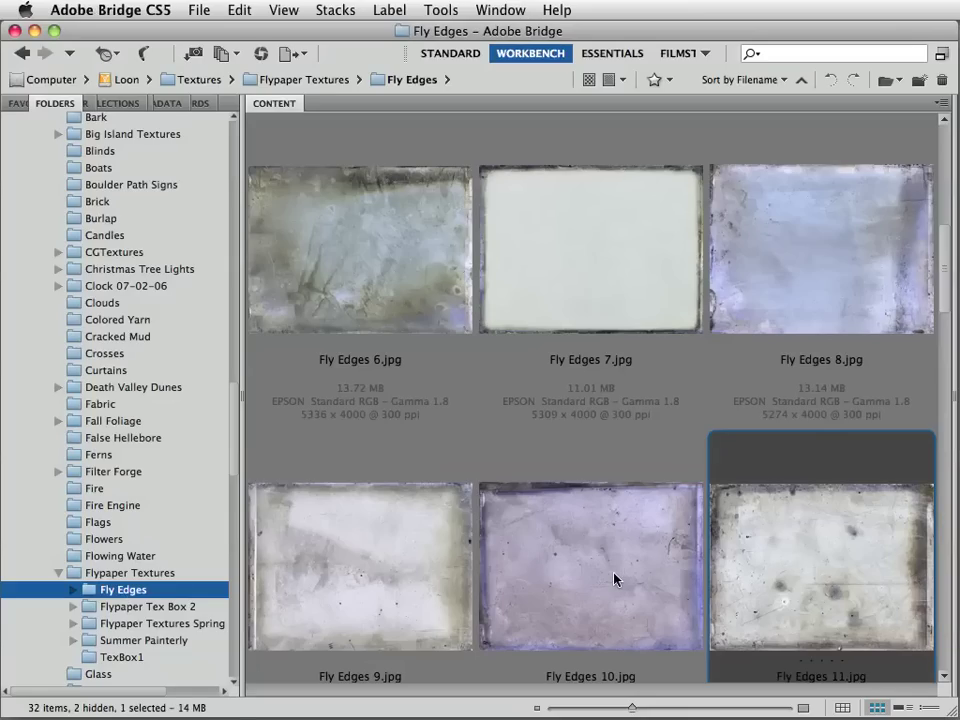
pyautogui.scroll(-3, 600, 580)
pyautogui.scroll(-6, 580, 580)
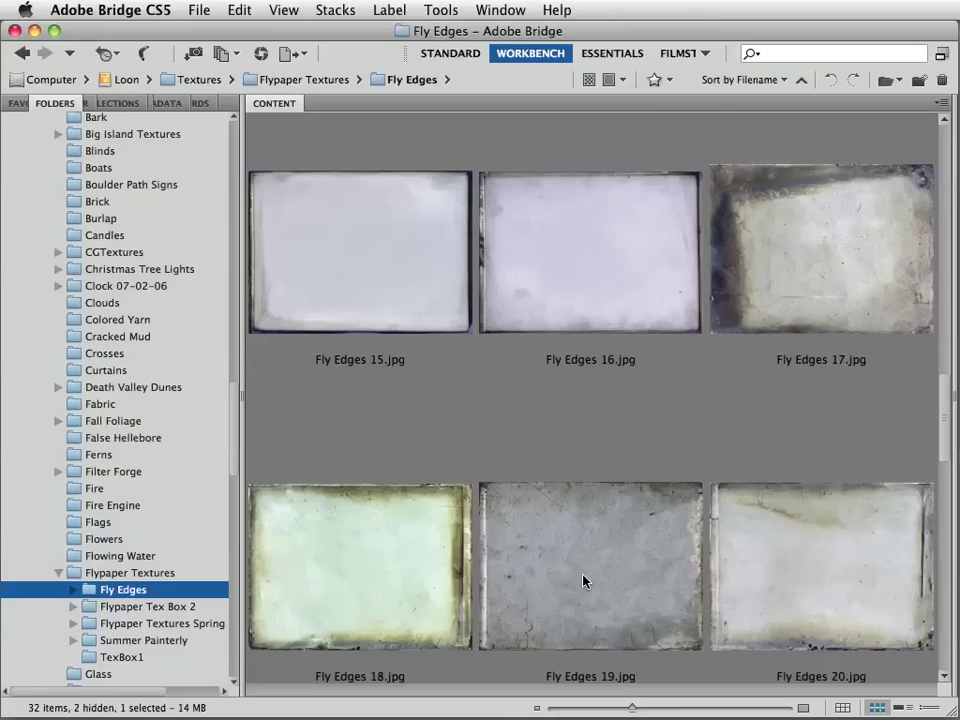
pyautogui.click(590, 283)
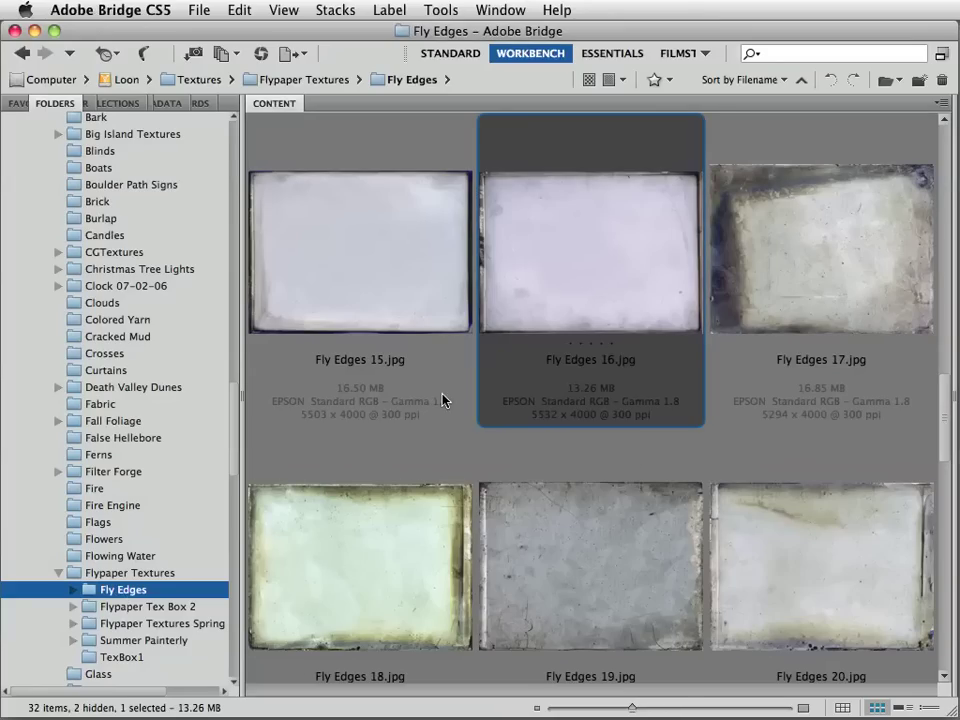
# Browse the textures in the Flypaper Tex Box 2 folder, highlighting chlorophyll .jpg
pyautogui.click(125, 606)
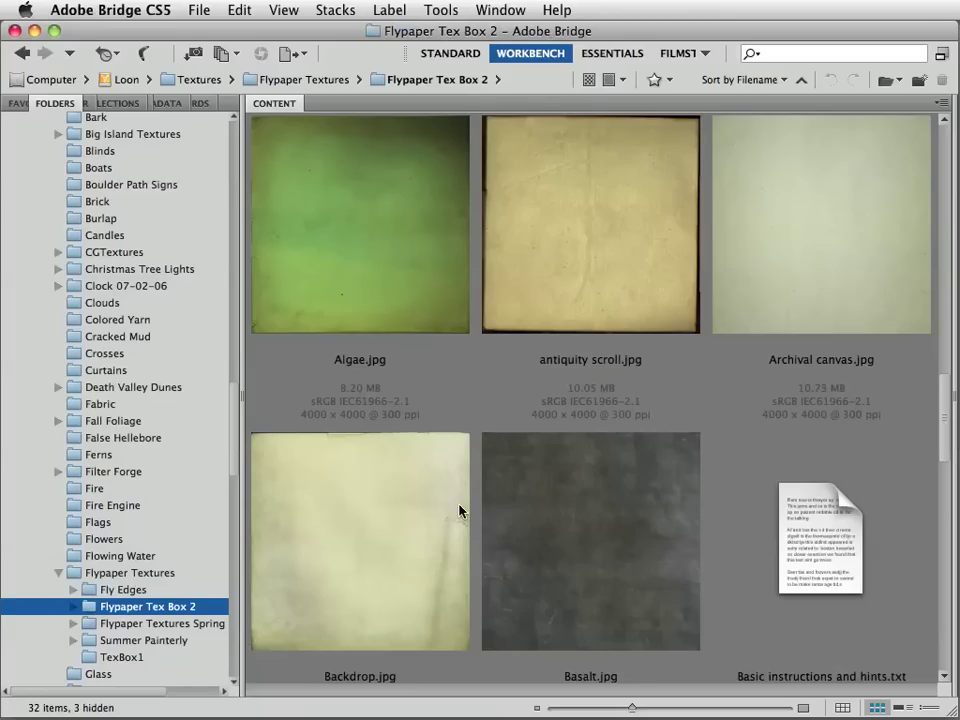
pyautogui.scroll(-3, 459, 511)
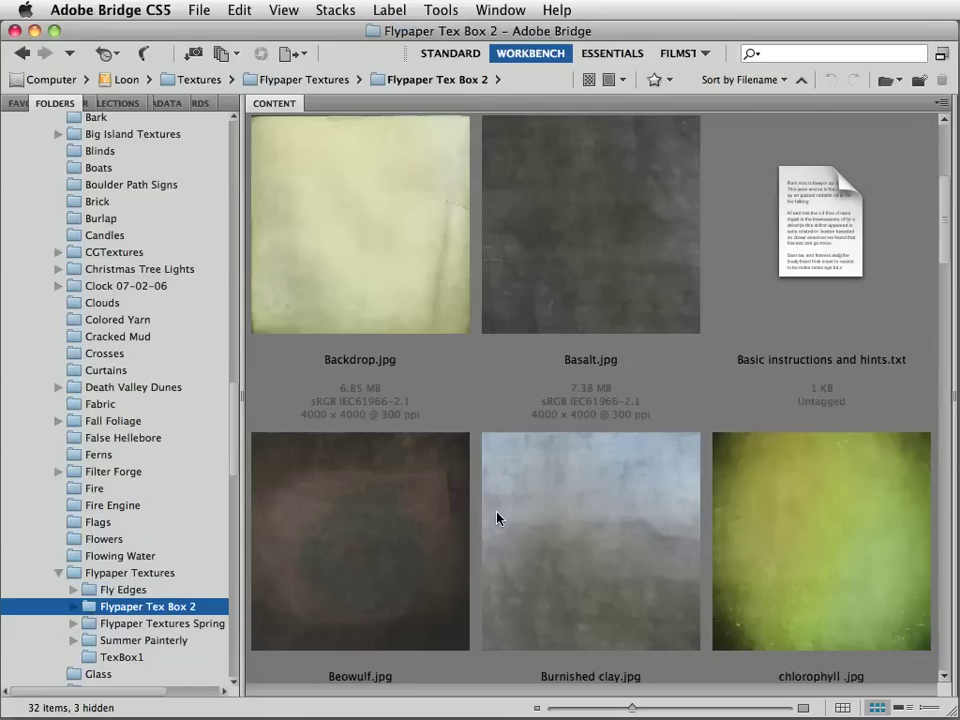
pyautogui.click(568, 300)
pyautogui.click(790, 530)
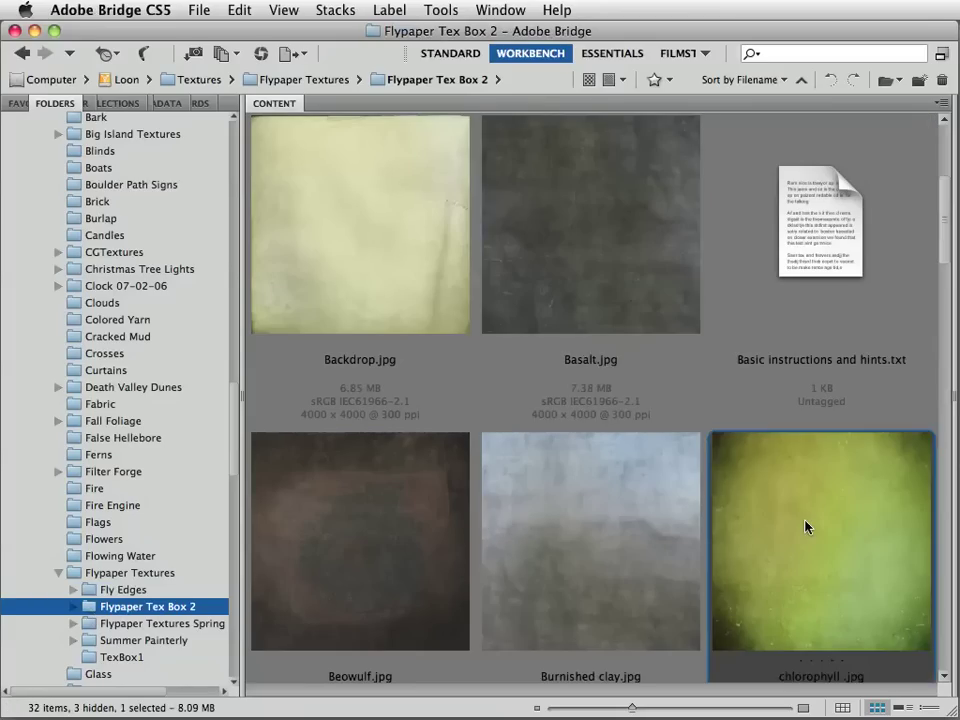
pyautogui.scroll(-6, 703, 547)
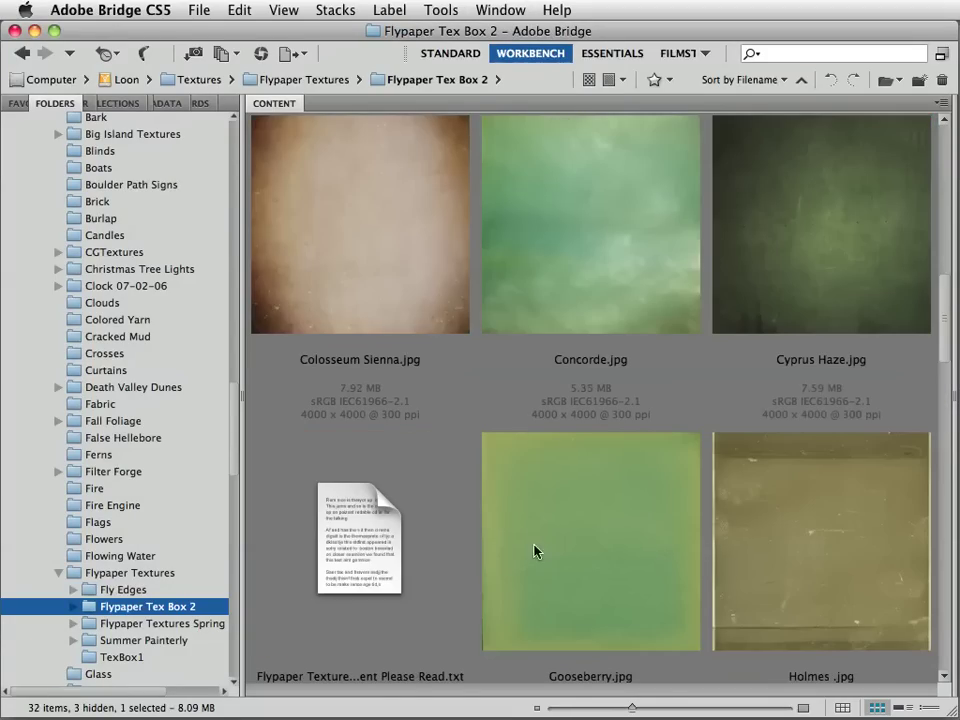
# Look through the textures in the Flypaper Textures Spring Painterly folder
pyautogui.click(89, 627)
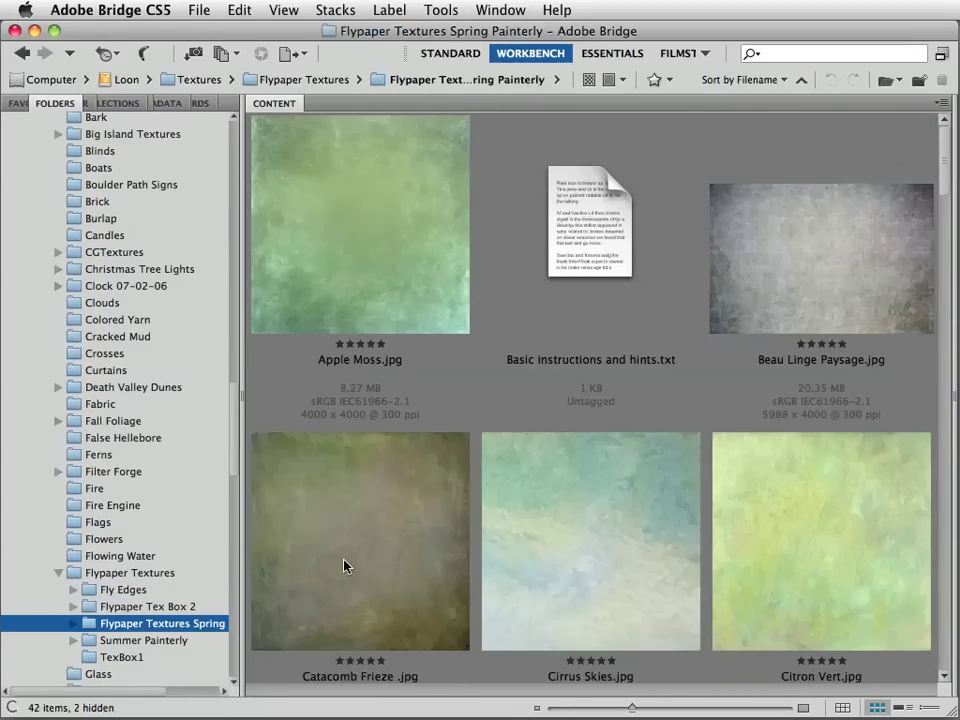
pyautogui.scroll(-3, 588, 545)
pyautogui.scroll(-3, 588, 545)
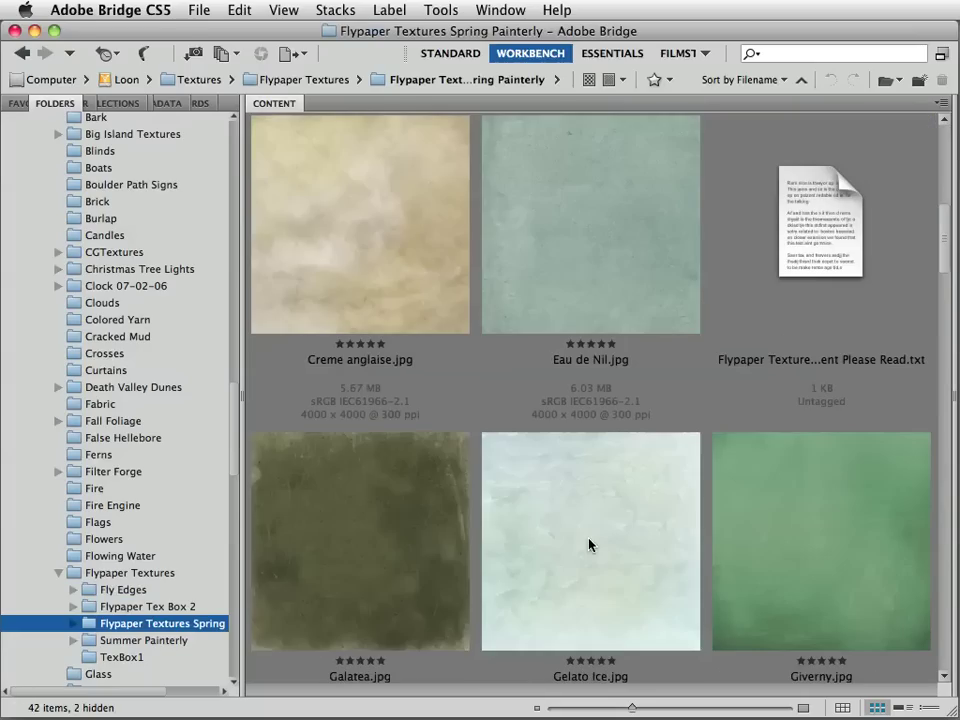
pyautogui.scroll(-3, 588, 545)
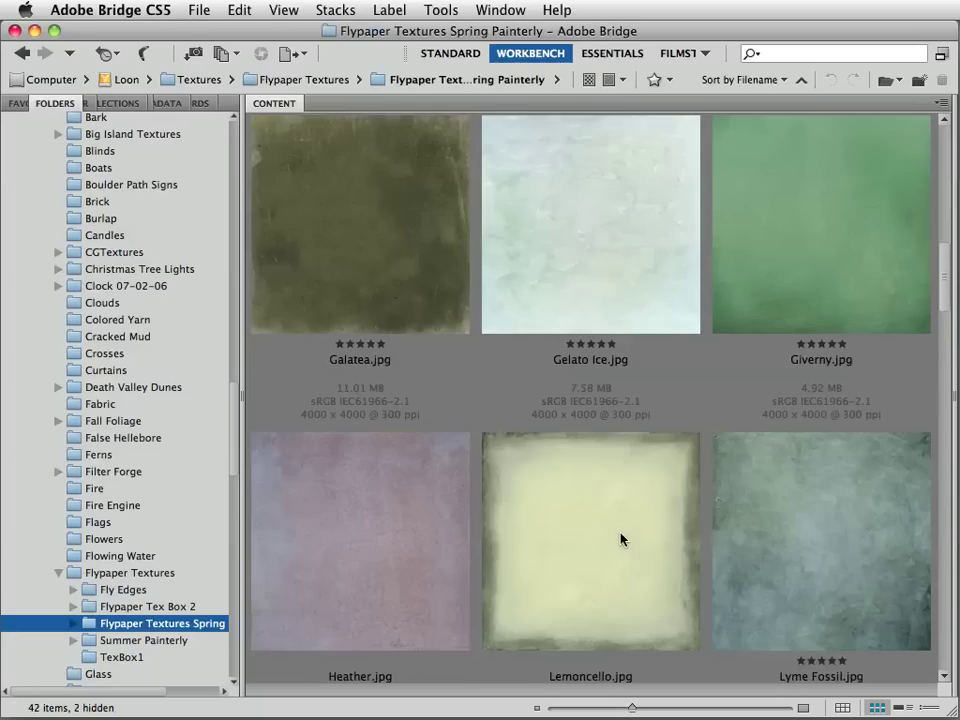
pyautogui.scroll(-3, 621, 539)
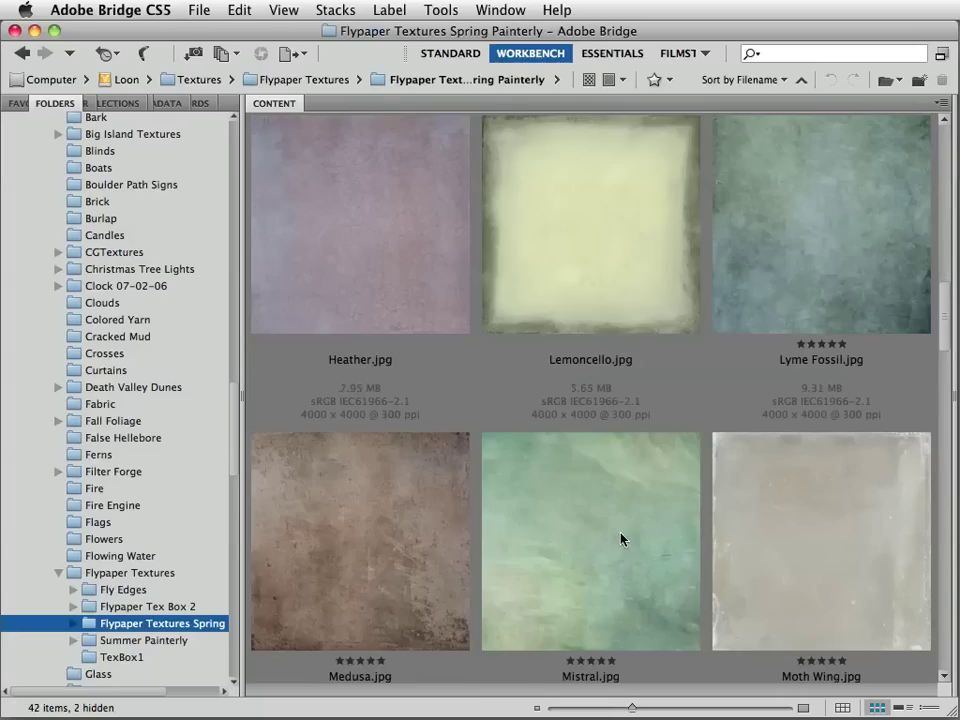
# Look through the Summer Painterly and TexBox1 texture folders, and return to the Fly Edges folder
pyautogui.click(90, 646)
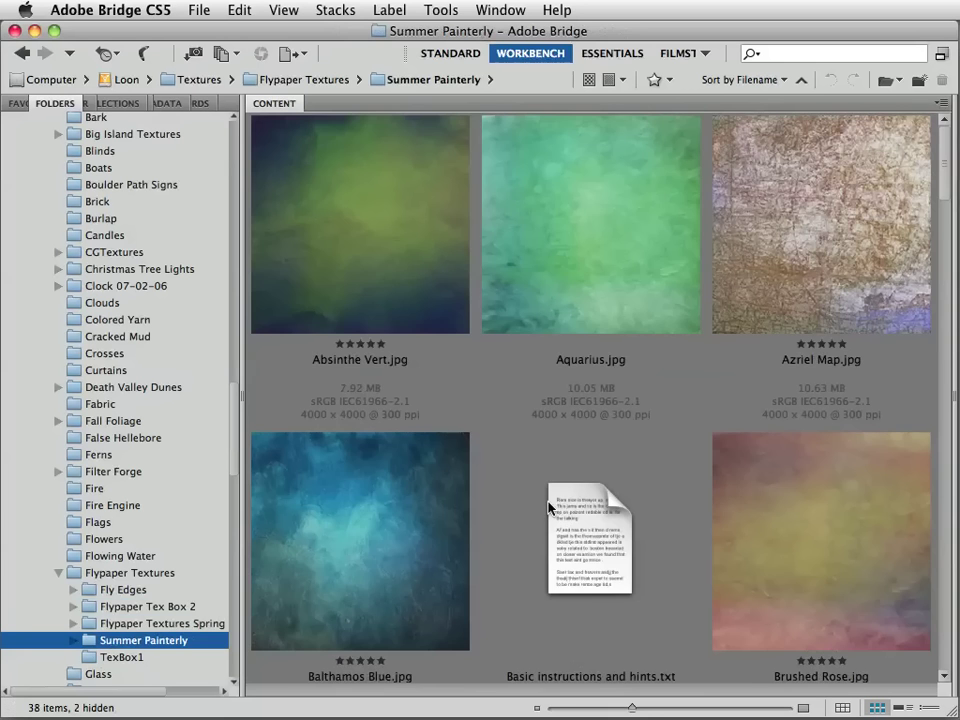
pyautogui.scroll(-3, 551, 508)
pyautogui.scroll(-6, 548, 508)
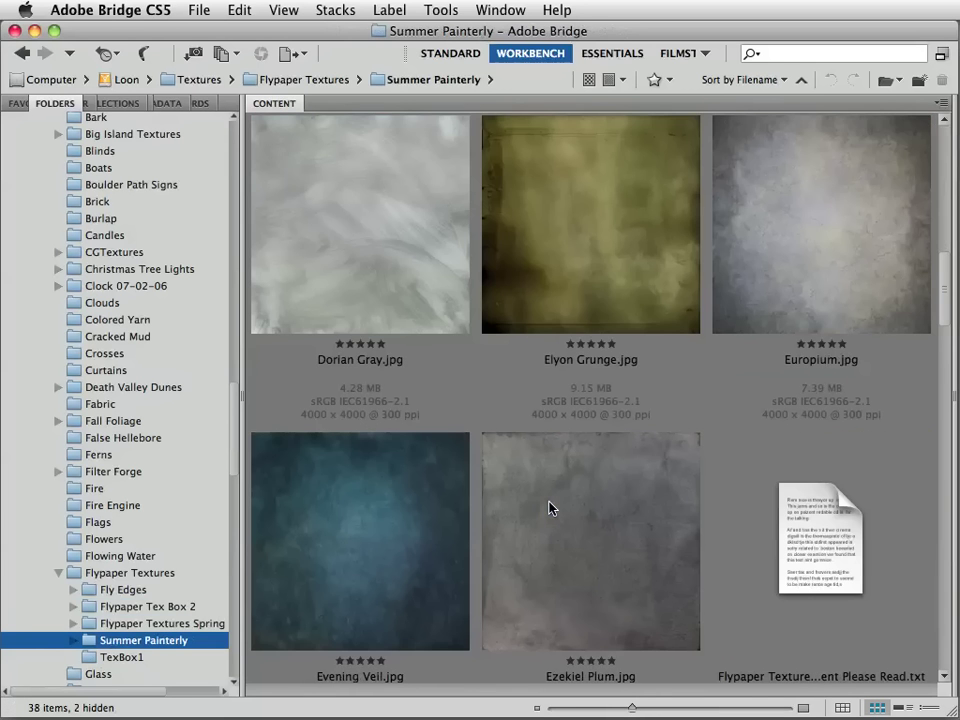
pyautogui.click(90, 658)
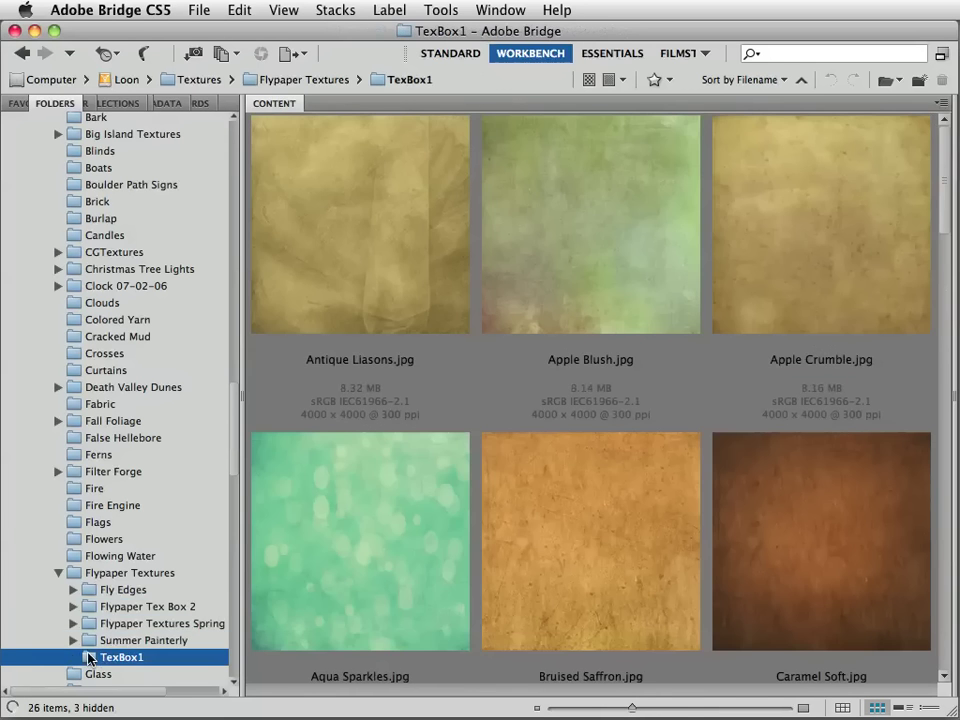
pyautogui.scroll(-6, 539, 530)
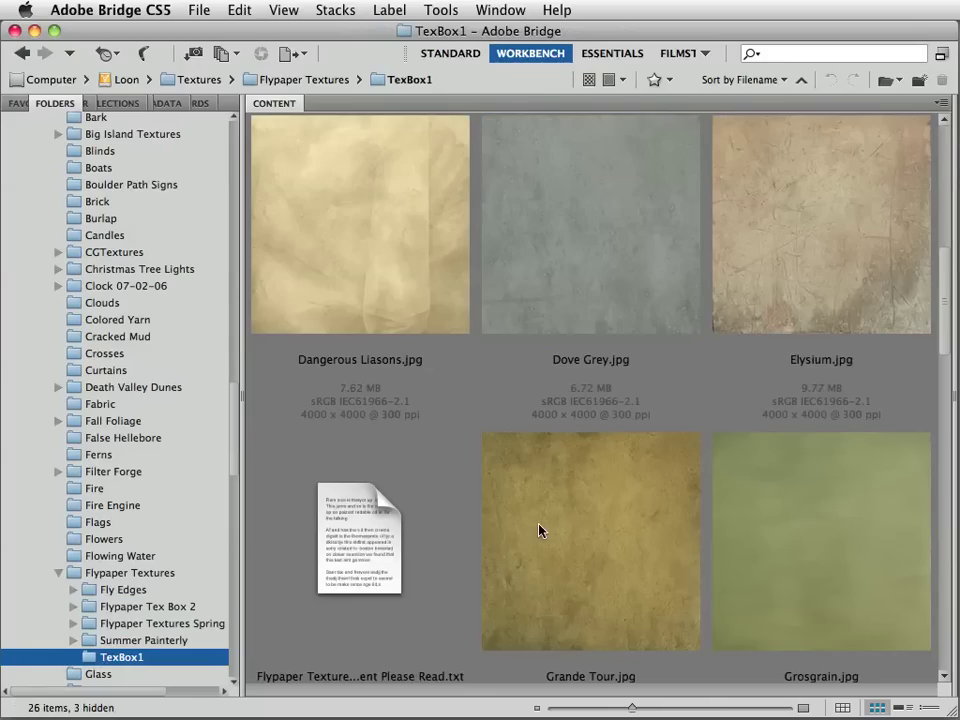
pyautogui.click(98, 591)
# Switch to Photoshop, position the PSW_315_Creativity_with_Textures_01.psd window beside the tools, and duplicate its Background layer
pyautogui.press('super+Tab')
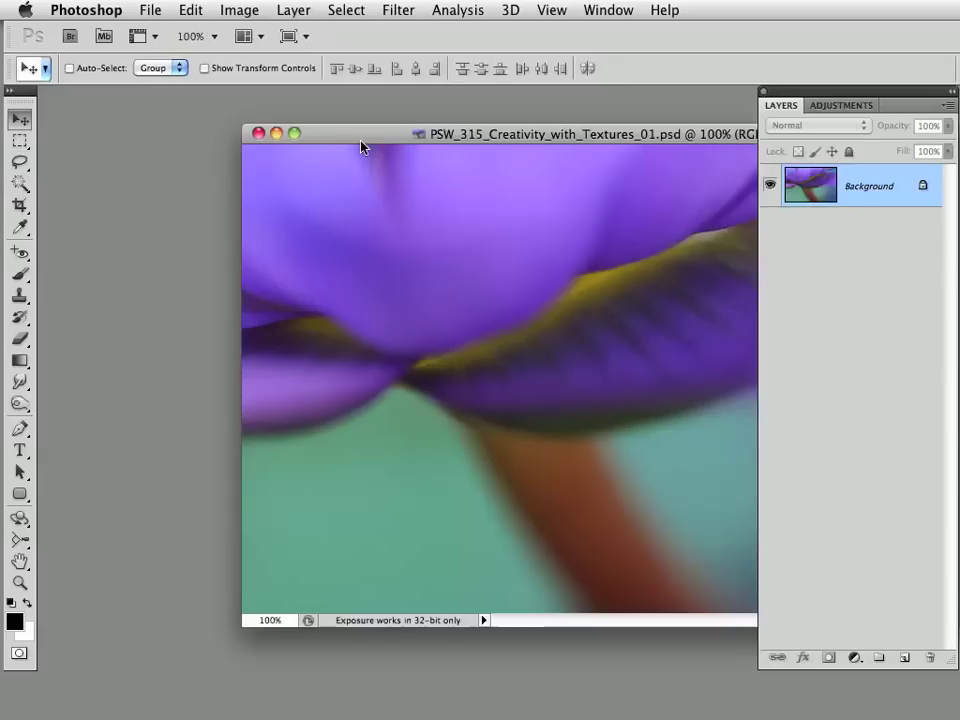
pyautogui.moveTo(362, 138); pyautogui.dragTo(189, 112)
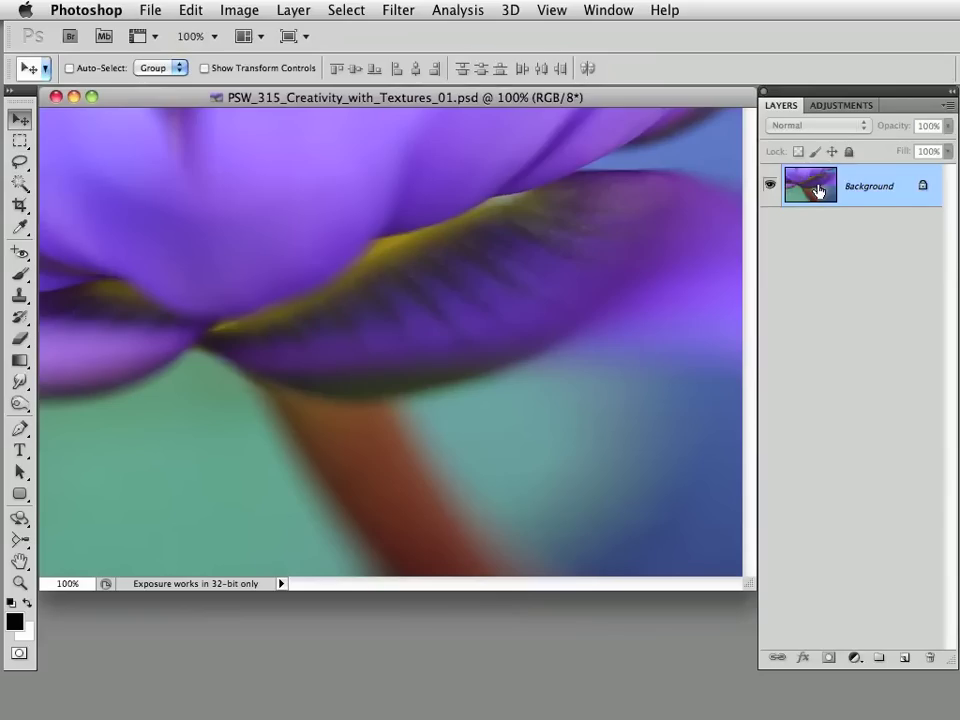
pyautogui.moveTo(818, 190); pyautogui.dragTo(818, 184)
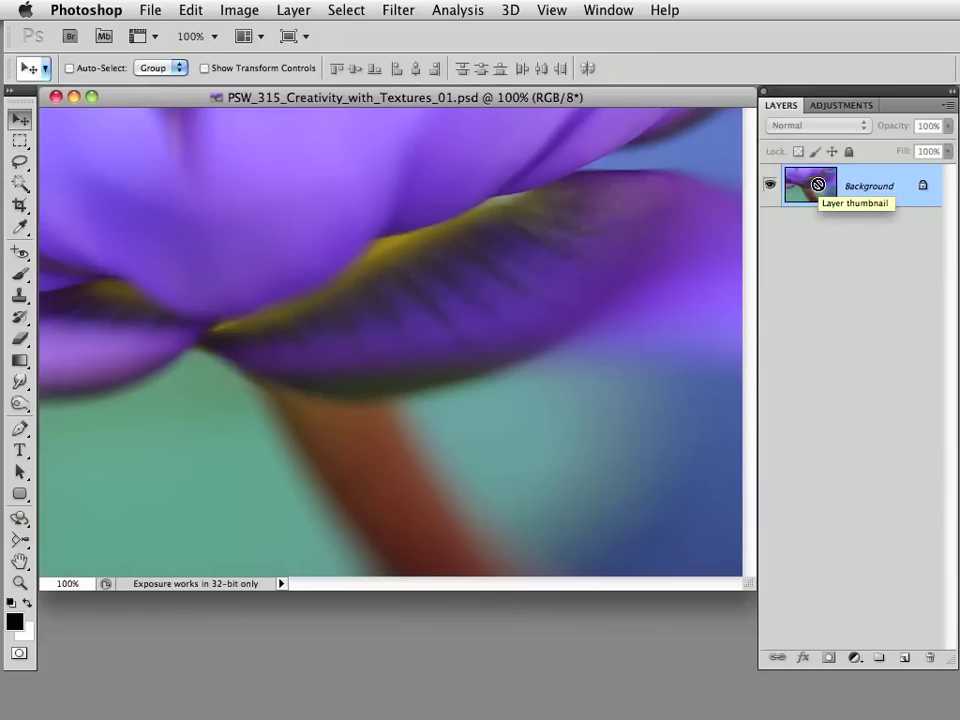
pyautogui.hotkey('ctrl', 'j')
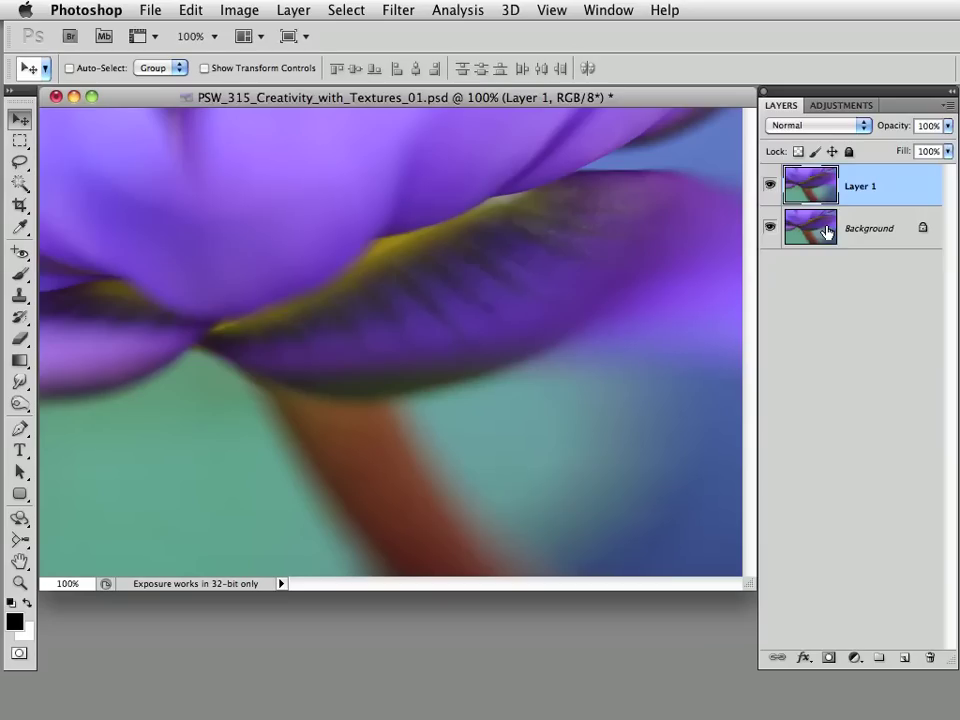
# Fill the Background layer beneath the duplicated flower layer with white, choosing White as the Fill contents
pyautogui.click(868, 240)
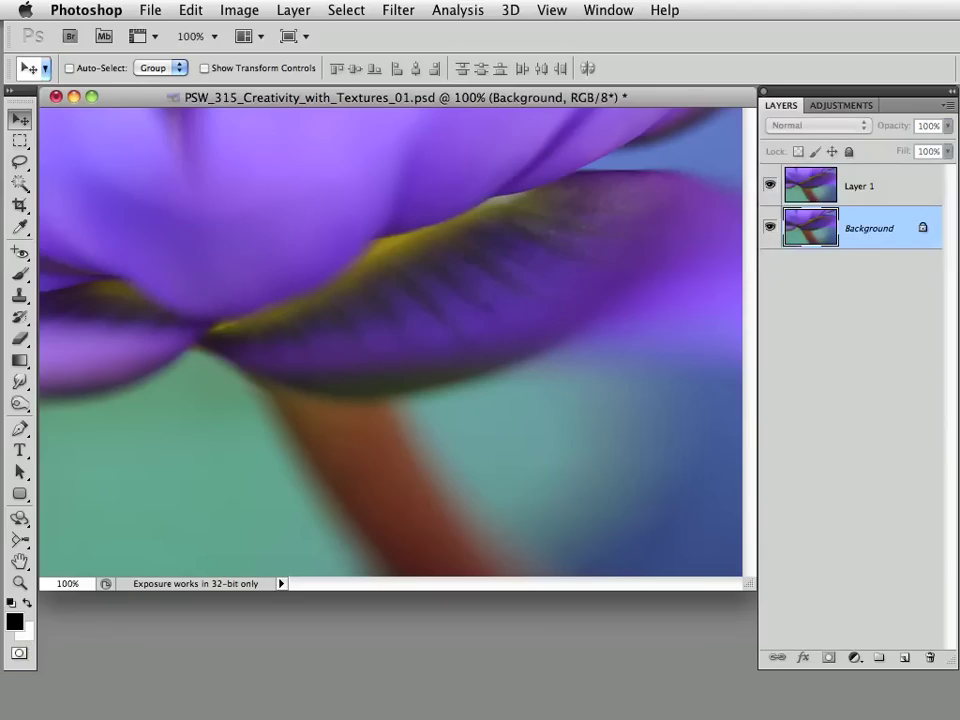
pyautogui.press('super+BackSpace')
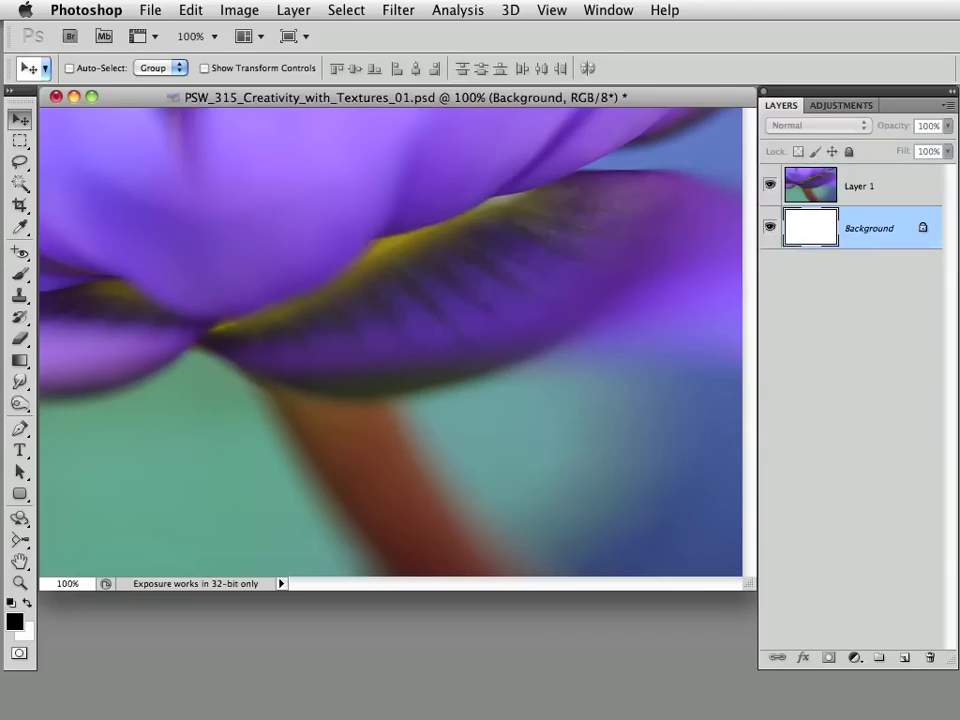
pyautogui.click(190, 10)
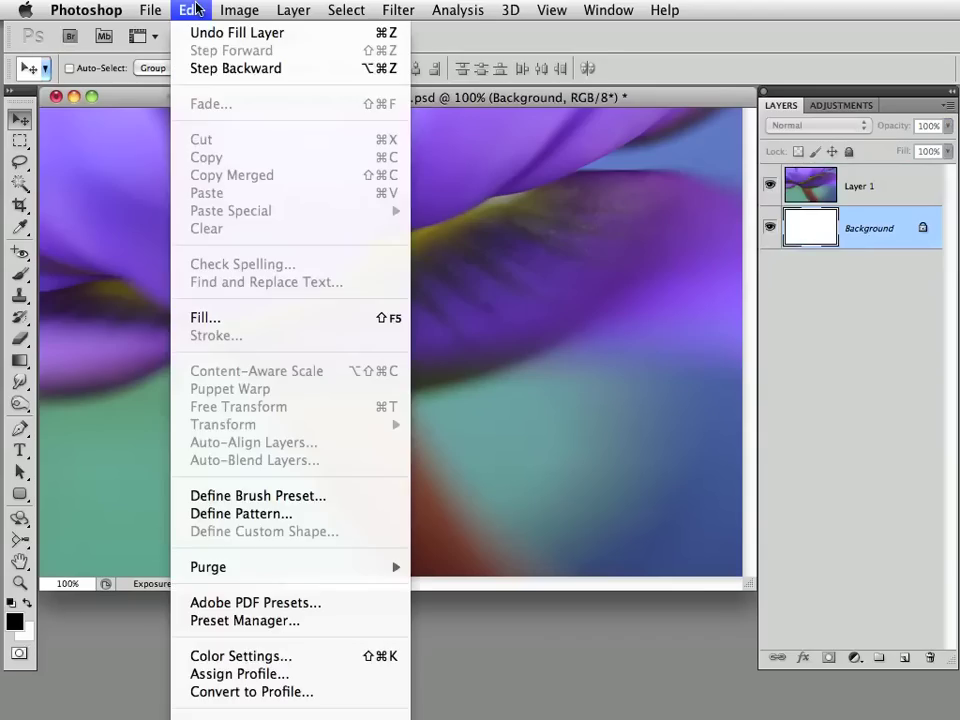
pyautogui.click(200, 317)
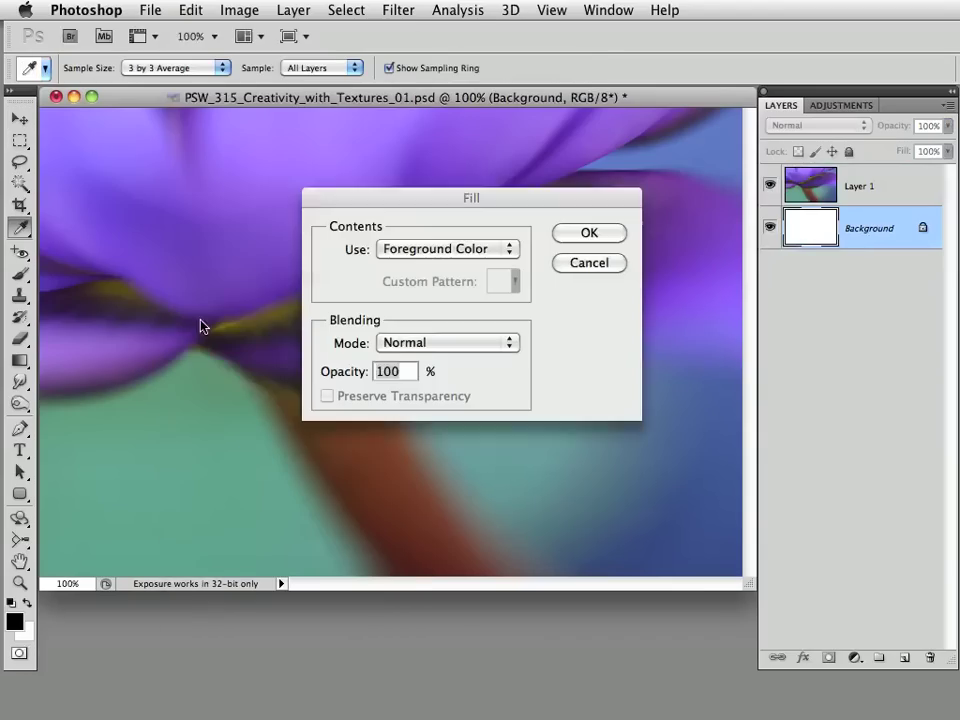
pyautogui.click(420, 248)
pyautogui.click(405, 405)
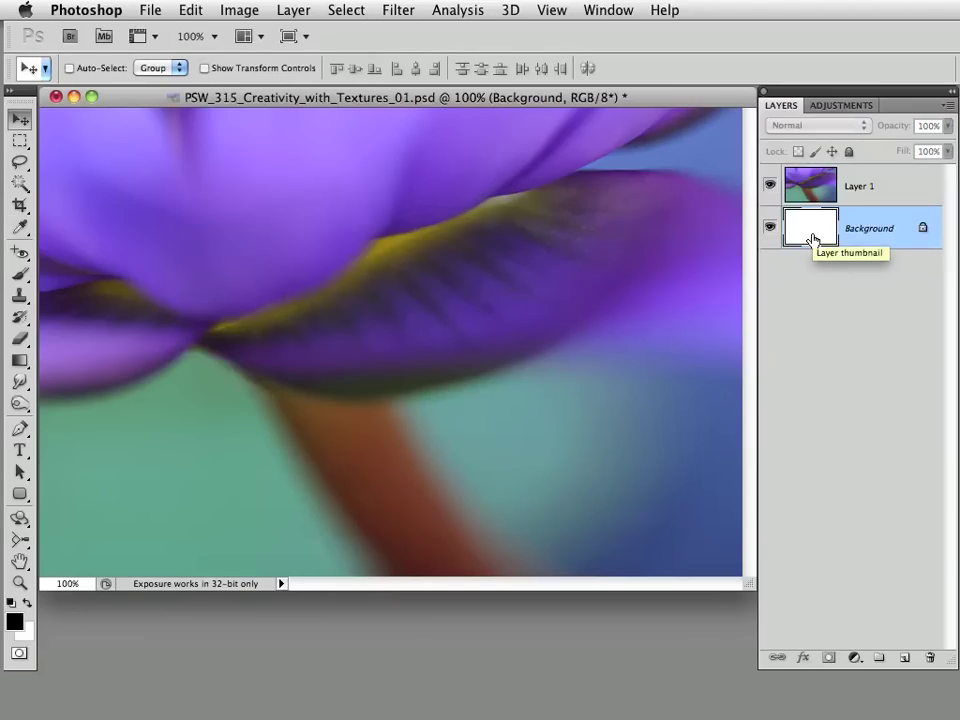
# Add a white layer mask to Layer 1 and show the mask itself on the canvas
pyautogui.click(856, 186)
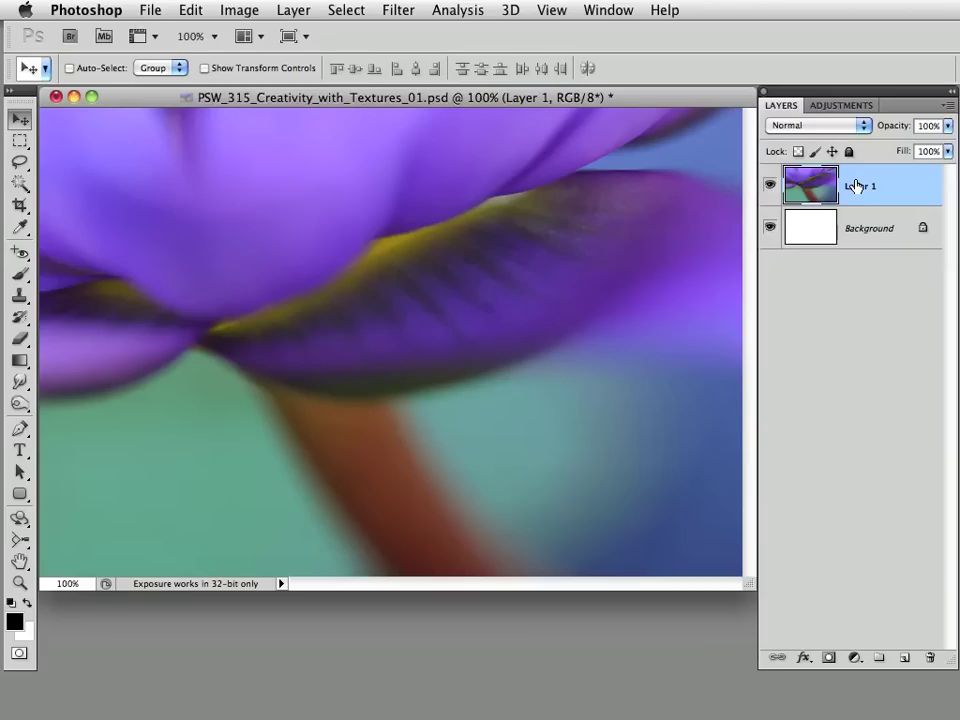
pyautogui.click(828, 659)
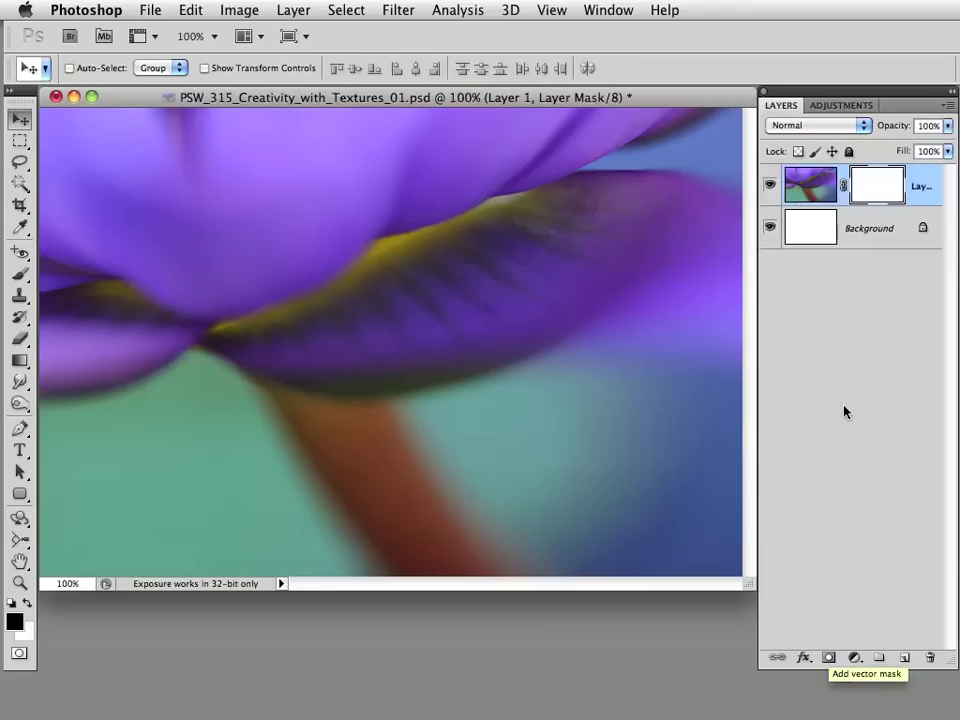
pyautogui.keyDown('alt'); pyautogui.click(875, 193); pyautogui.keyUp('alt')
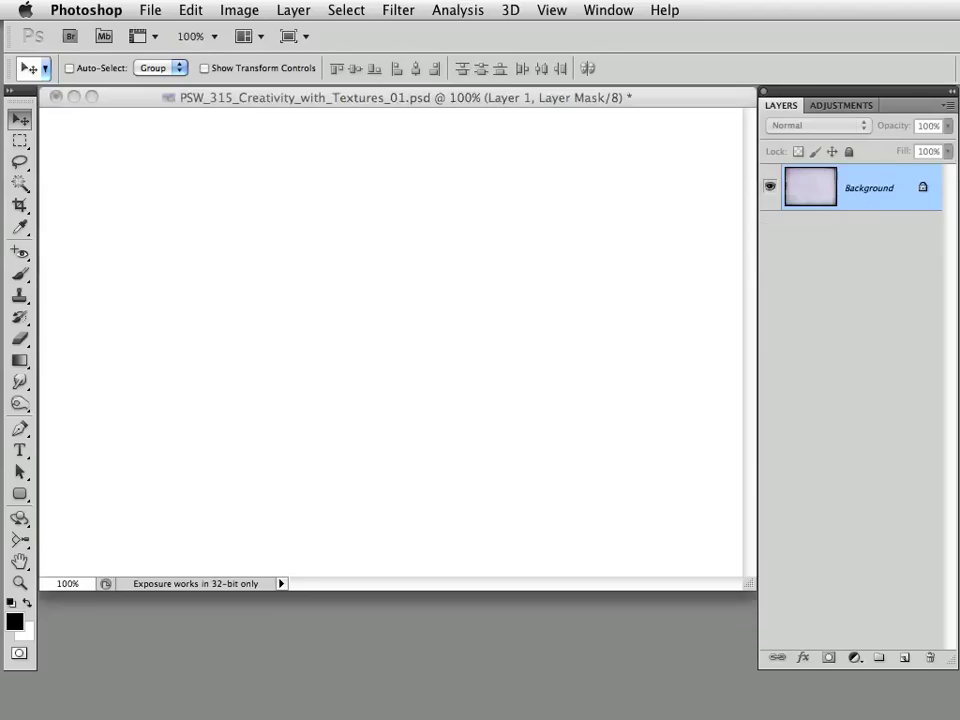
# Bring the Fly Edges 16.psd texture window into view at 66.7%, fit to its image and placed beside the tools
pyautogui.moveTo(704, 196); pyautogui.dragTo(233, 104)
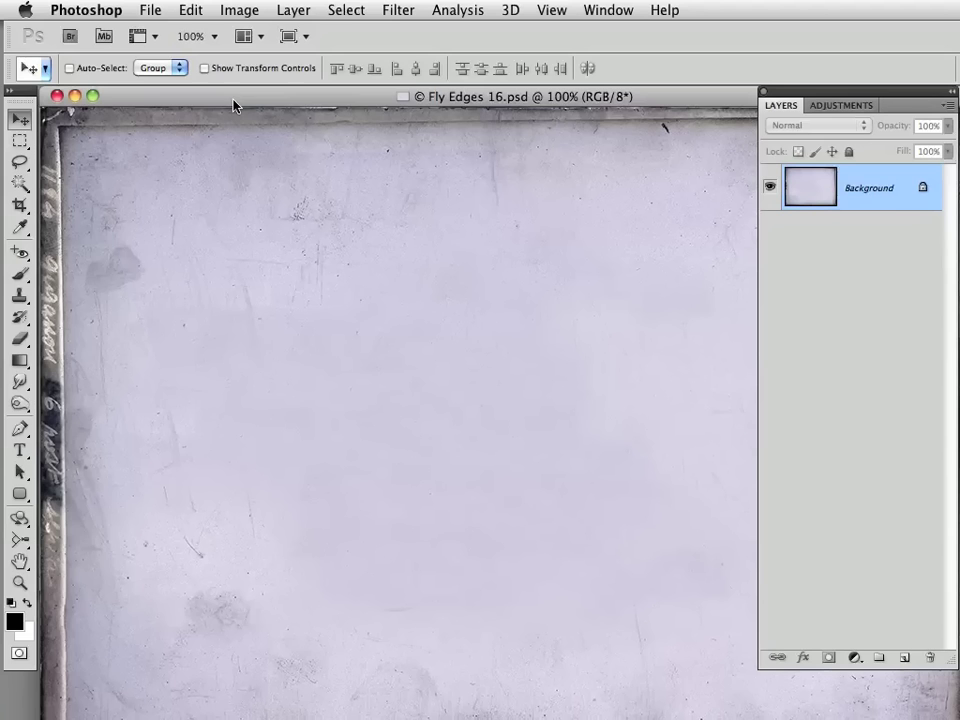
pyautogui.press('super+minus')
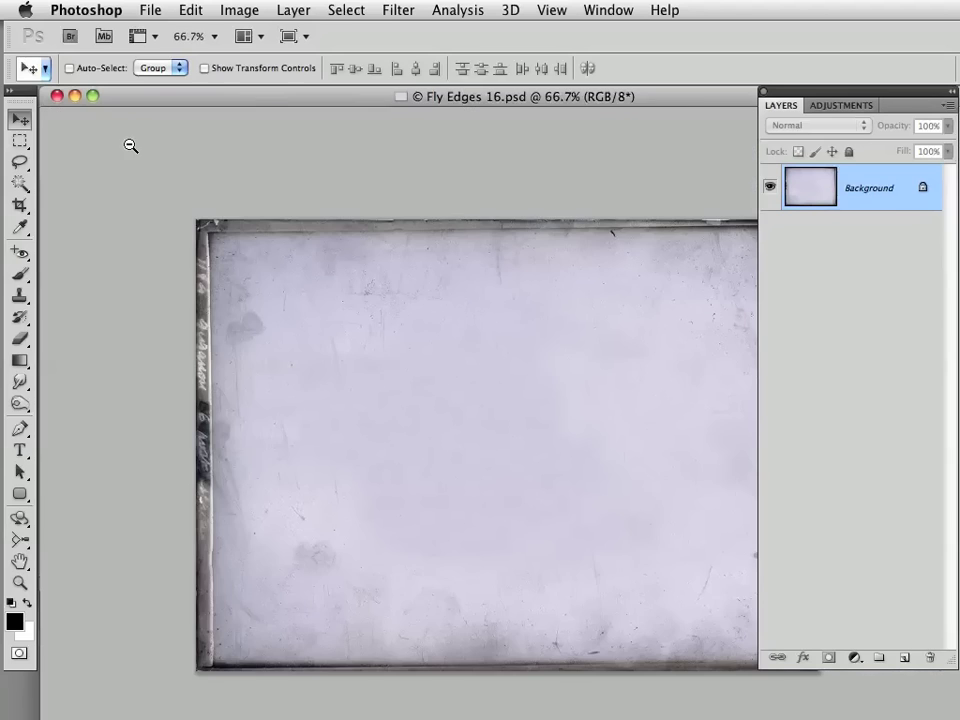
pyautogui.click(92, 96)
pyautogui.moveTo(146, 103); pyautogui.dragTo(161, 110)
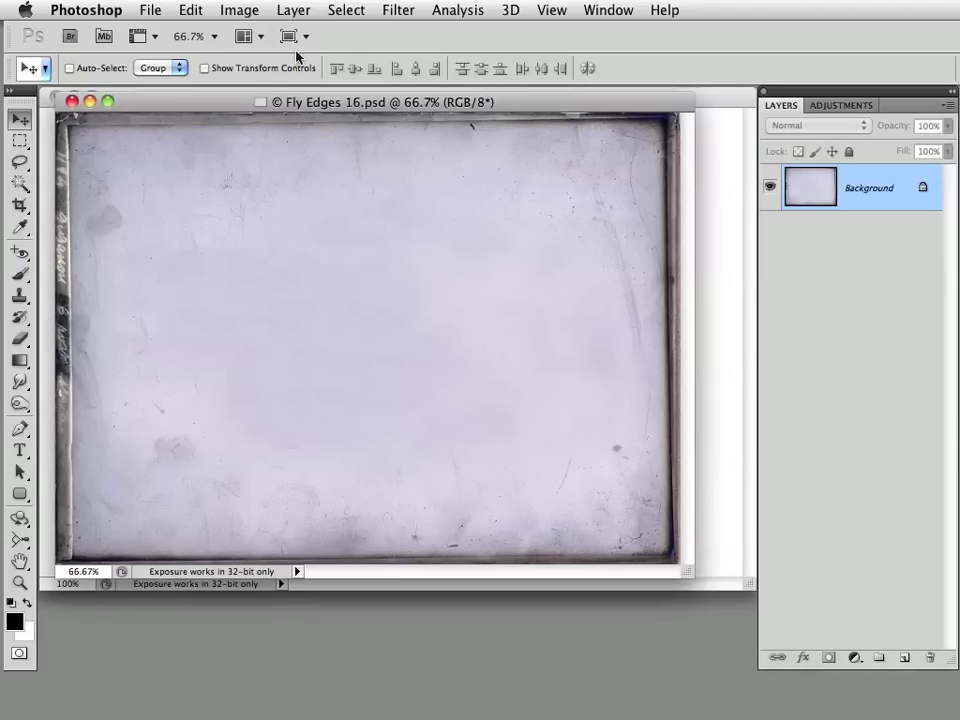
# Select and copy the entire Fly Edges 16.psd texture, and move its window out of the way
pyautogui.click(345, 10)
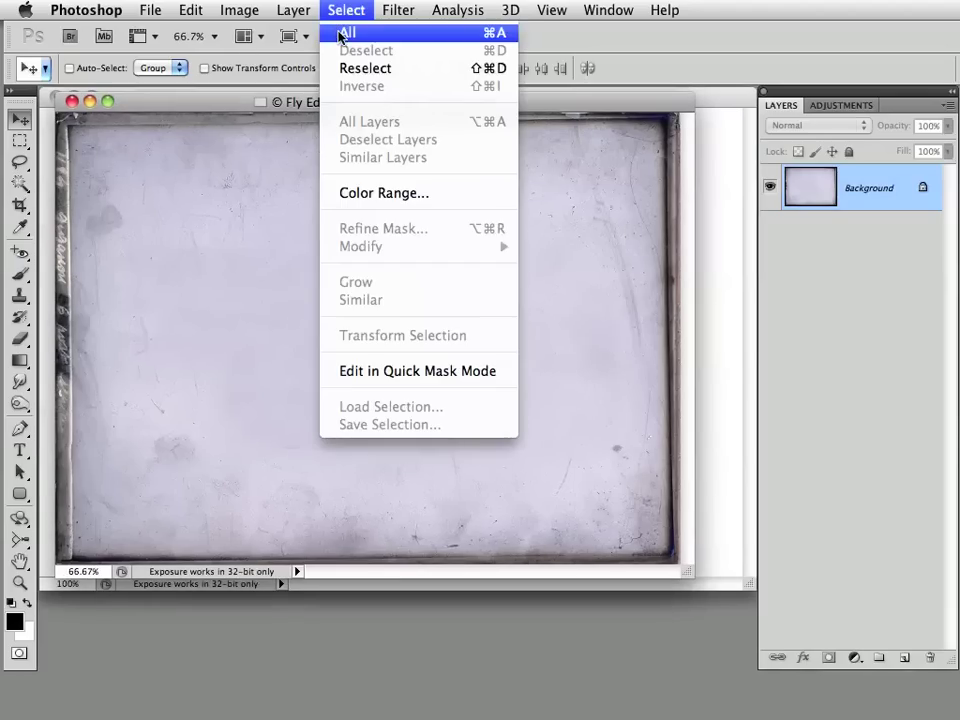
pyautogui.click(345, 33)
pyautogui.click(191, 10)
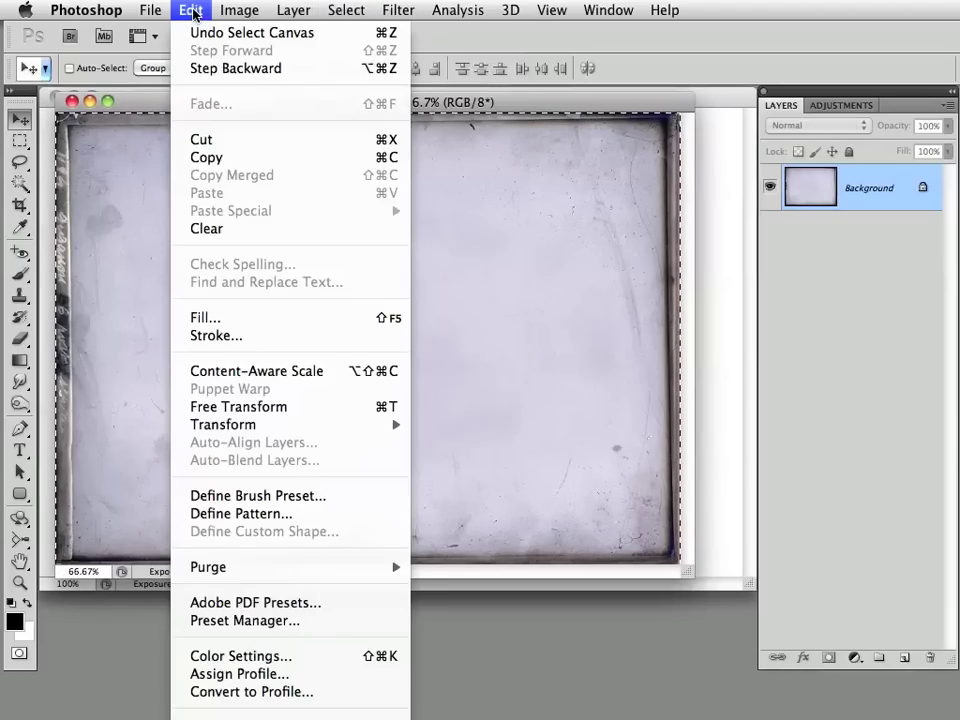
pyautogui.click(260, 158)
pyautogui.moveTo(170, 106); pyautogui.dragTo(215, 719)
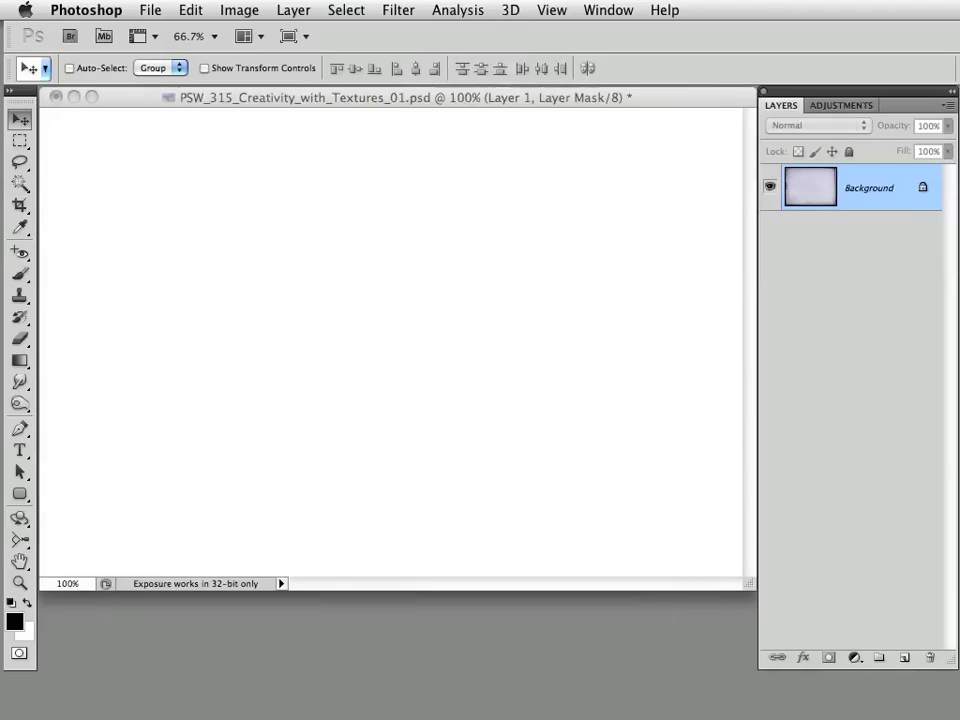
# Paste the copied edge texture into Layer 1's mask in PSW_315_Creativity_with_Textures_01.psd
pyautogui.click(370, 99)
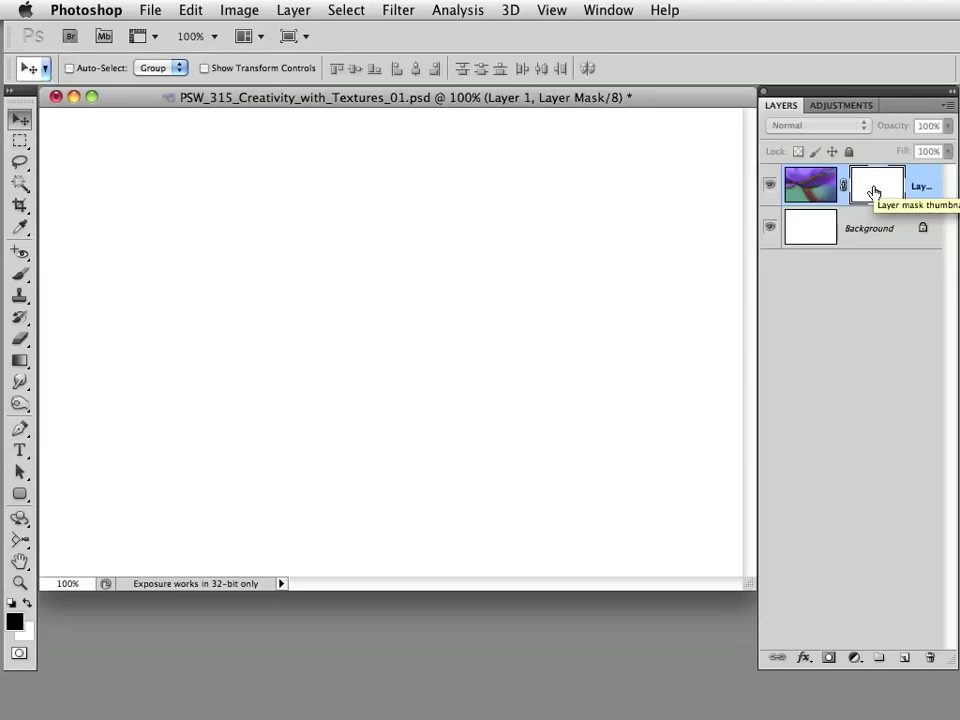
pyautogui.click(189, 11)
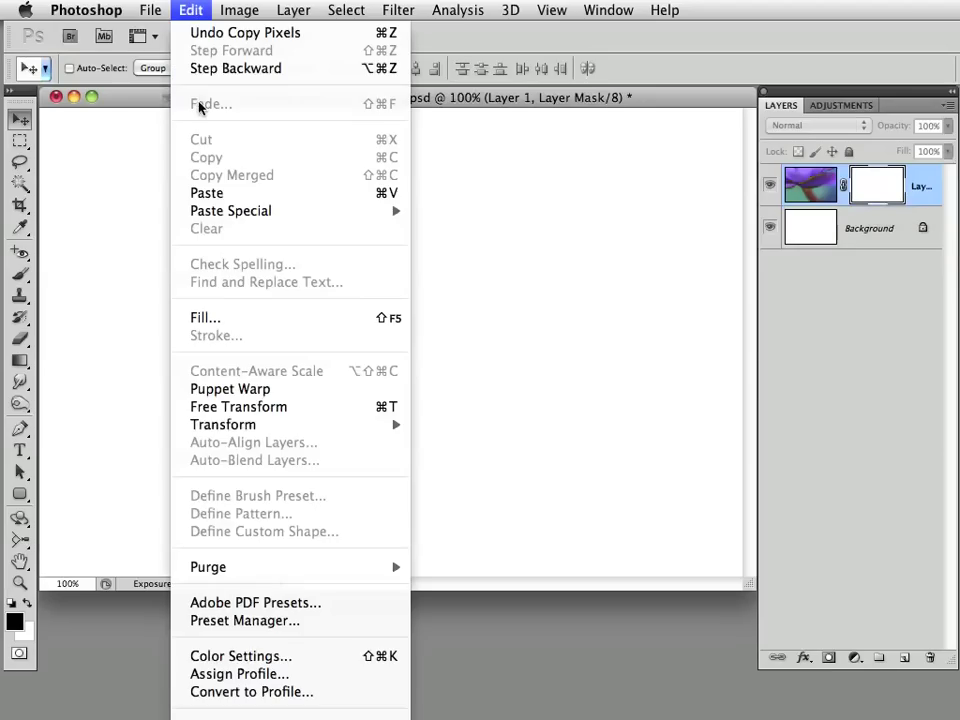
pyautogui.click(206, 194)
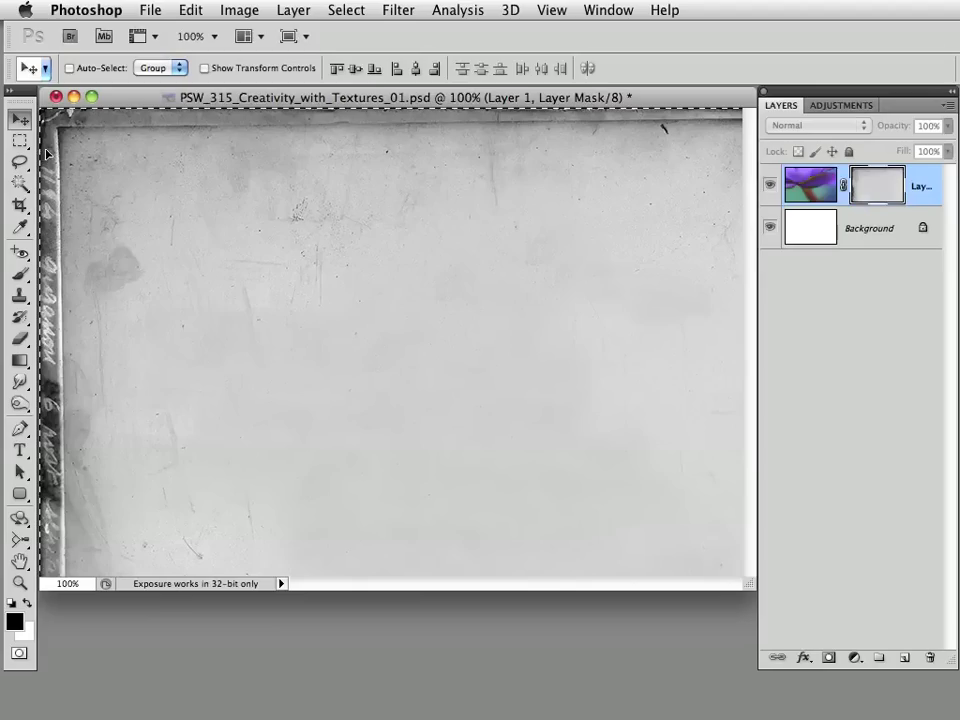
# Scale the pasted texture in the mask to 74.80% width and 69.29% height to fit the canvas, and deselect it
pyautogui.click(386, 252)
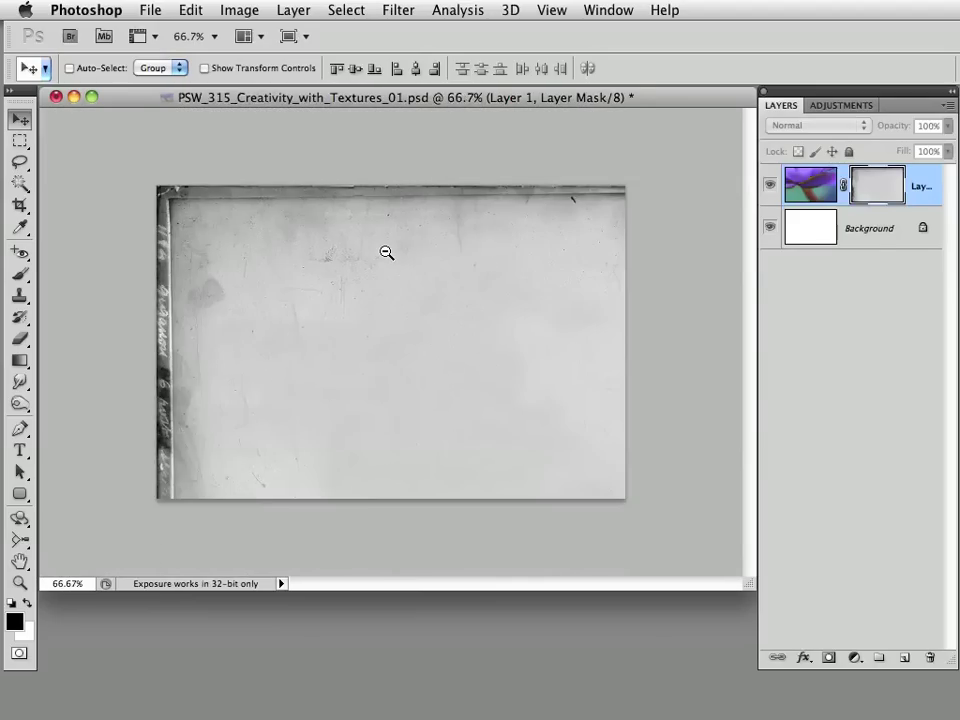
pyautogui.click(386, 252)
pyautogui.click(386, 252)
pyautogui.keyDown('super'); pyautogui.click(386, 252); pyautogui.keyUp('super')
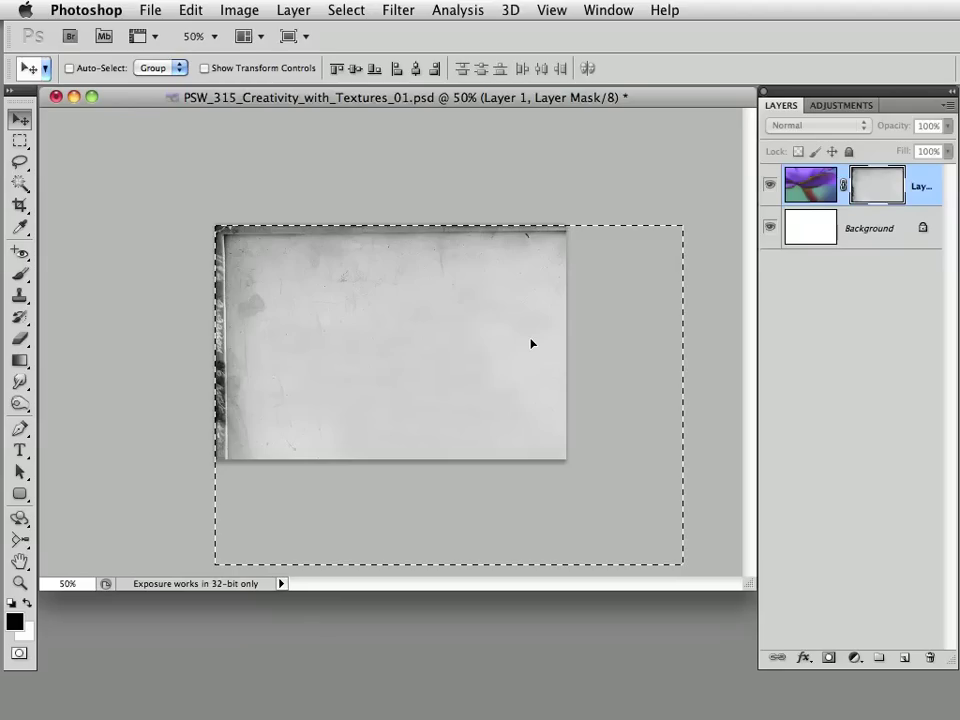
pyautogui.click(193, 10)
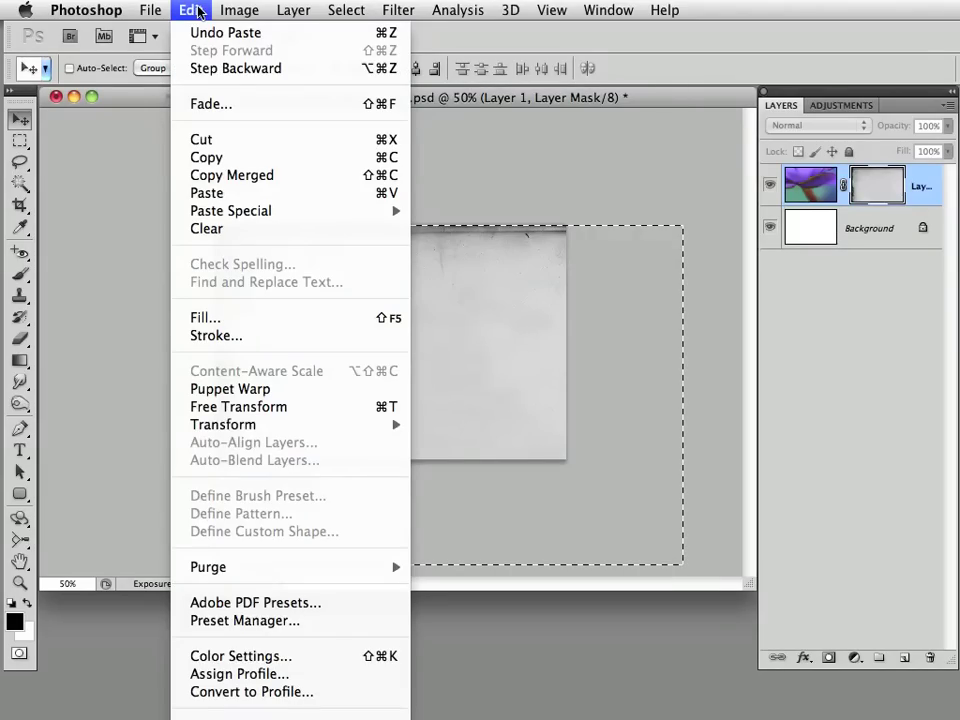
pyautogui.moveTo(221, 428)
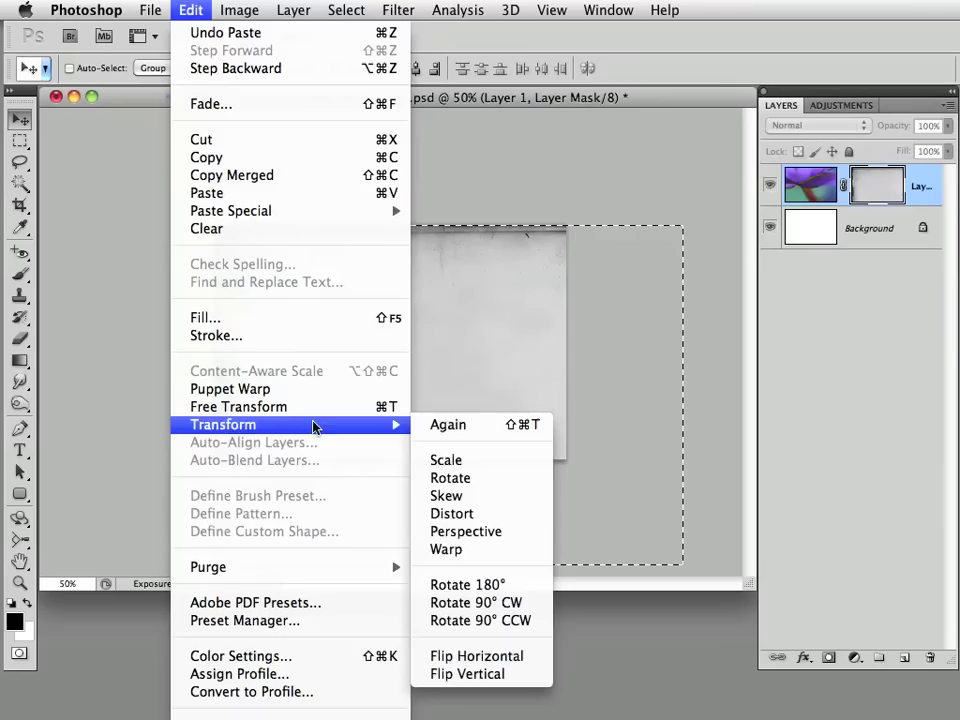
pyautogui.click(447, 461)
pyautogui.moveTo(684, 395); pyautogui.dragTo(565, 391)
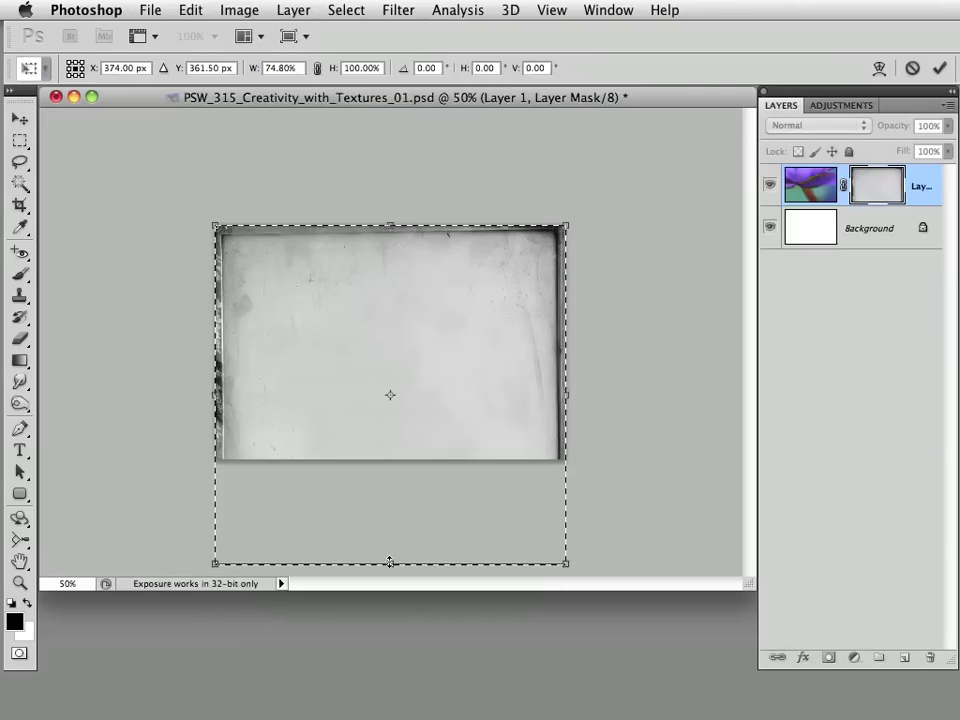
pyautogui.moveTo(389, 560); pyautogui.dragTo(398, 456)
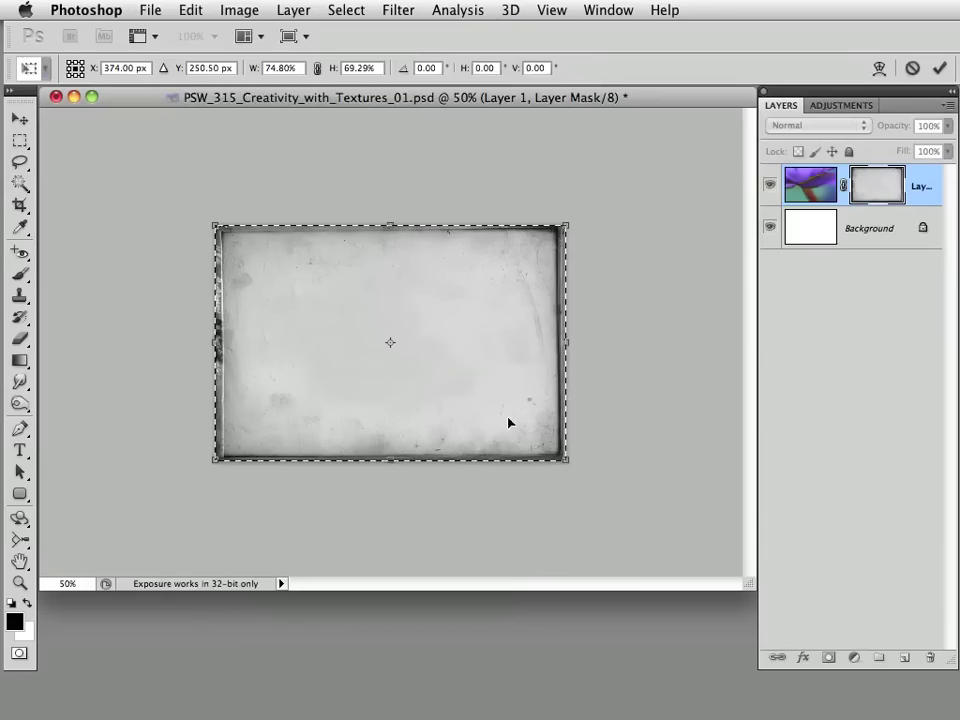
pyautogui.press('Return')
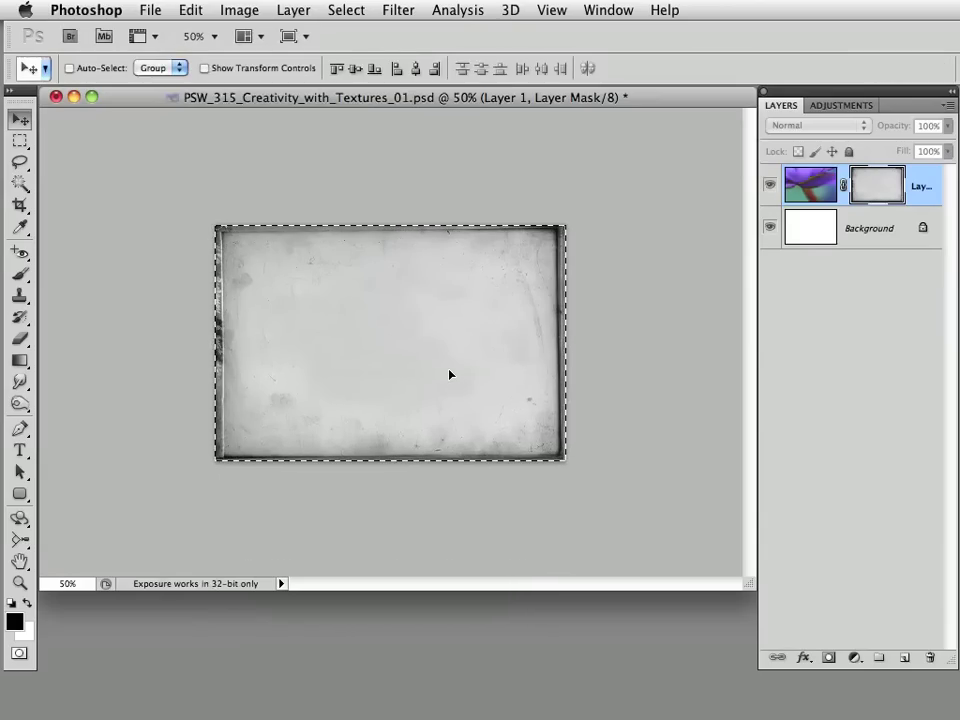
pyautogui.click(349, 12)
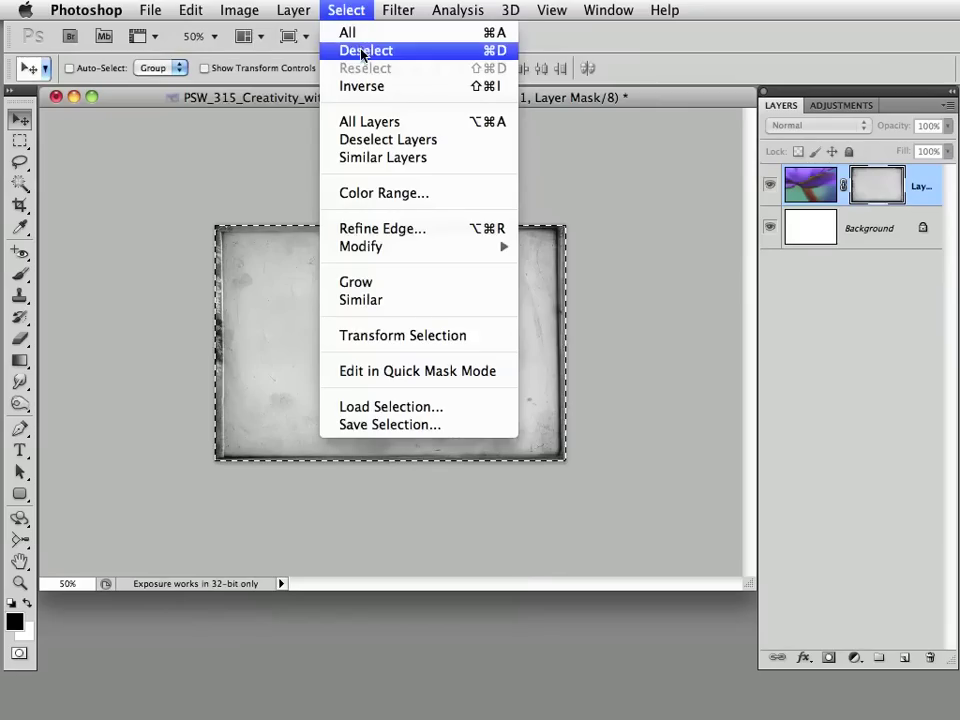
pyautogui.click(358, 49)
# Stretch the mask texture to 100.40% width with Free Transform so it covers the white gap at its right edge
pyautogui.click(405, 383)
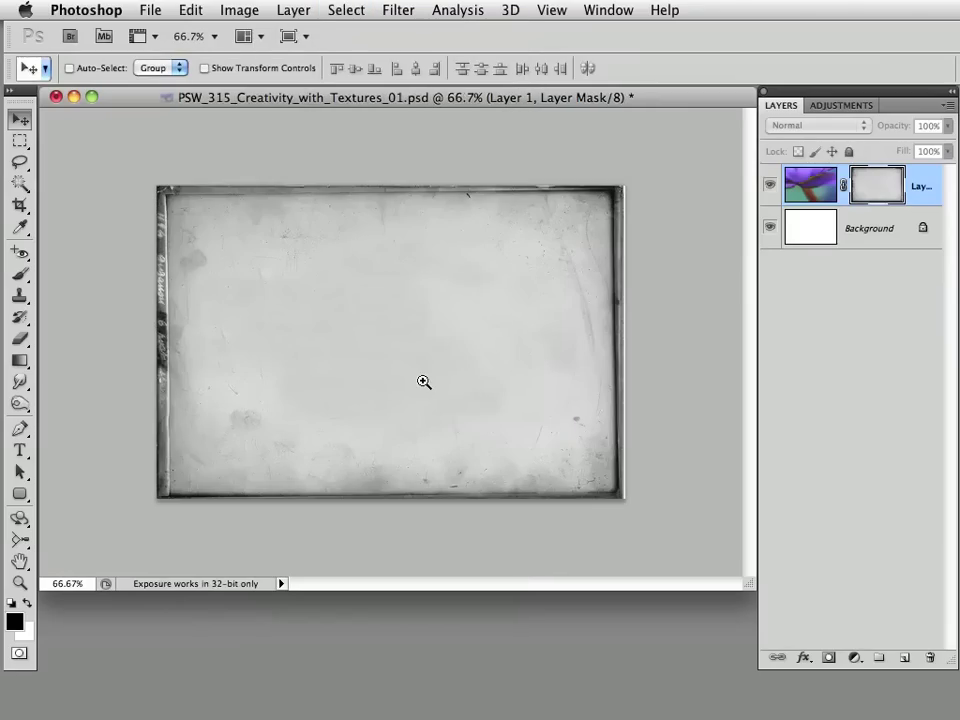
pyautogui.hotkey('ctrl', 't')
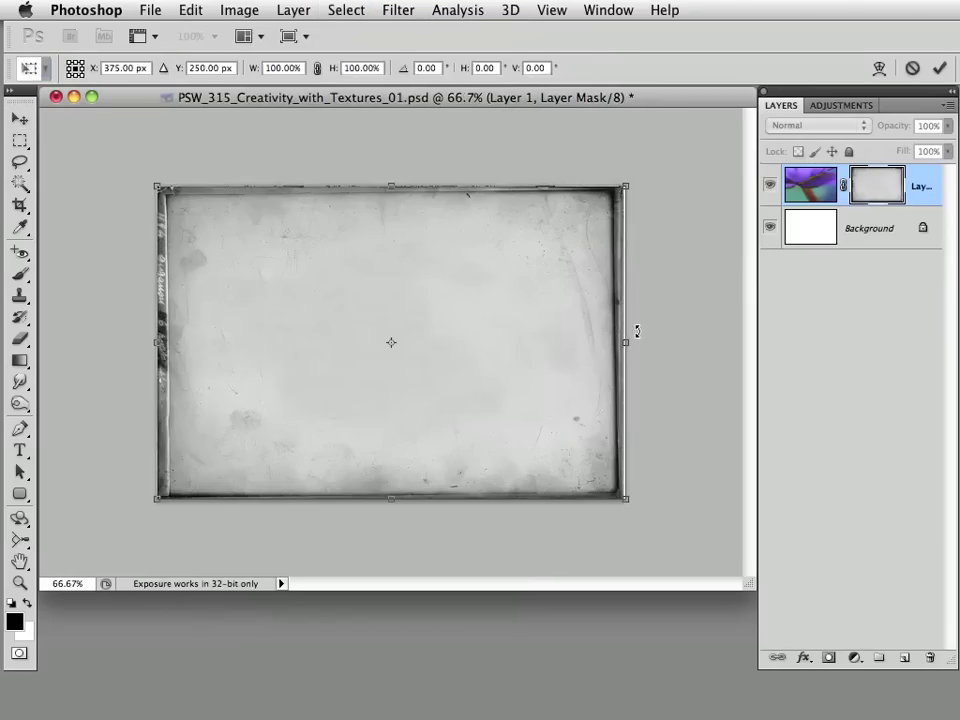
pyautogui.moveTo(626, 342); pyautogui.dragTo(632, 343)
pyautogui.moveTo(639, 343); pyautogui.dragTo(628, 340)
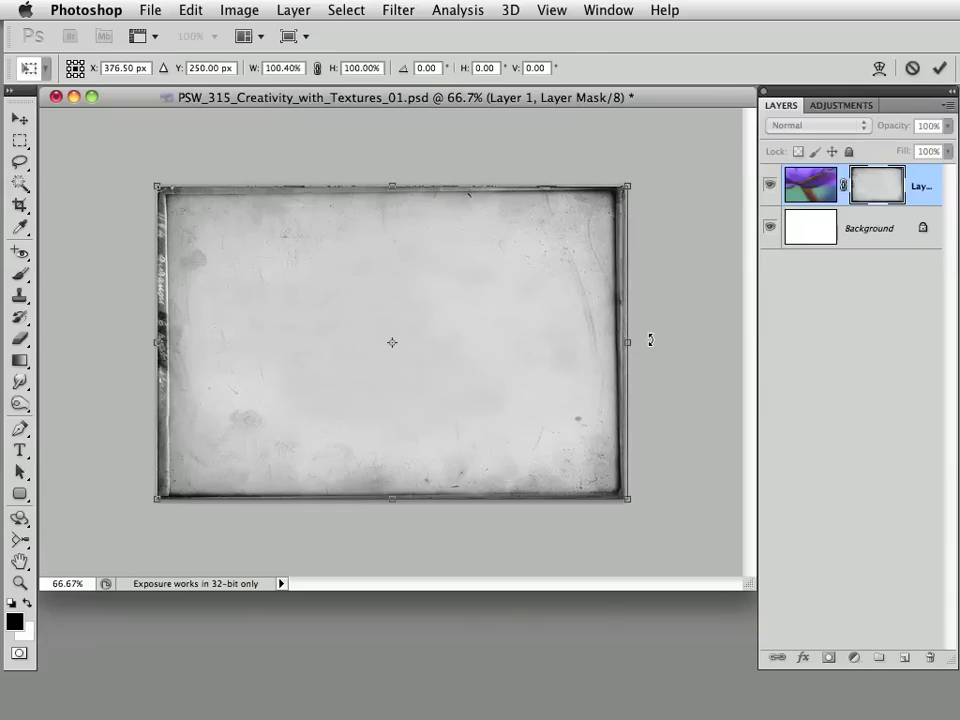
pyautogui.press('Return')
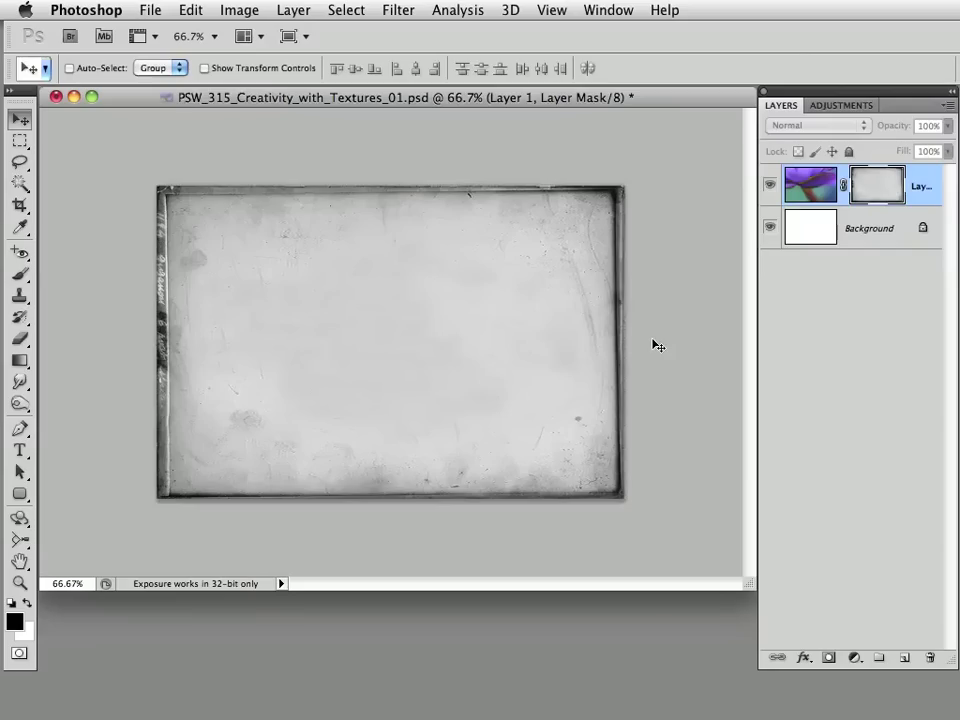
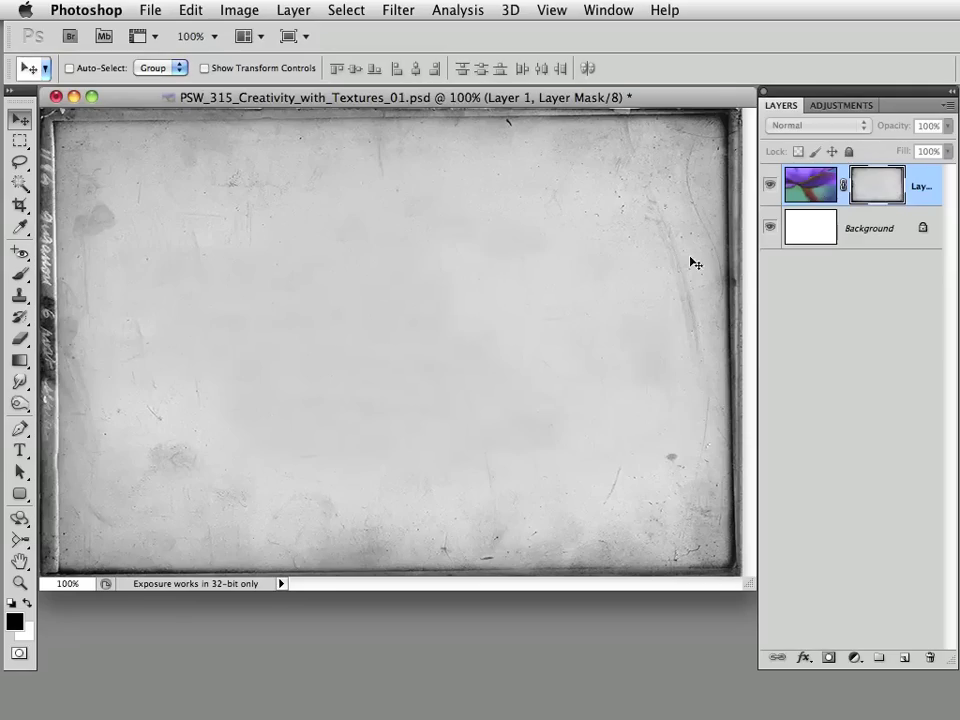
# Show the masked photo again and apply Levels to Layer 1's mask with input levels 23, 0.86 and 217
pyautogui.keyDown('alt'); pyautogui.click(873, 188); pyautogui.keyUp('alt')
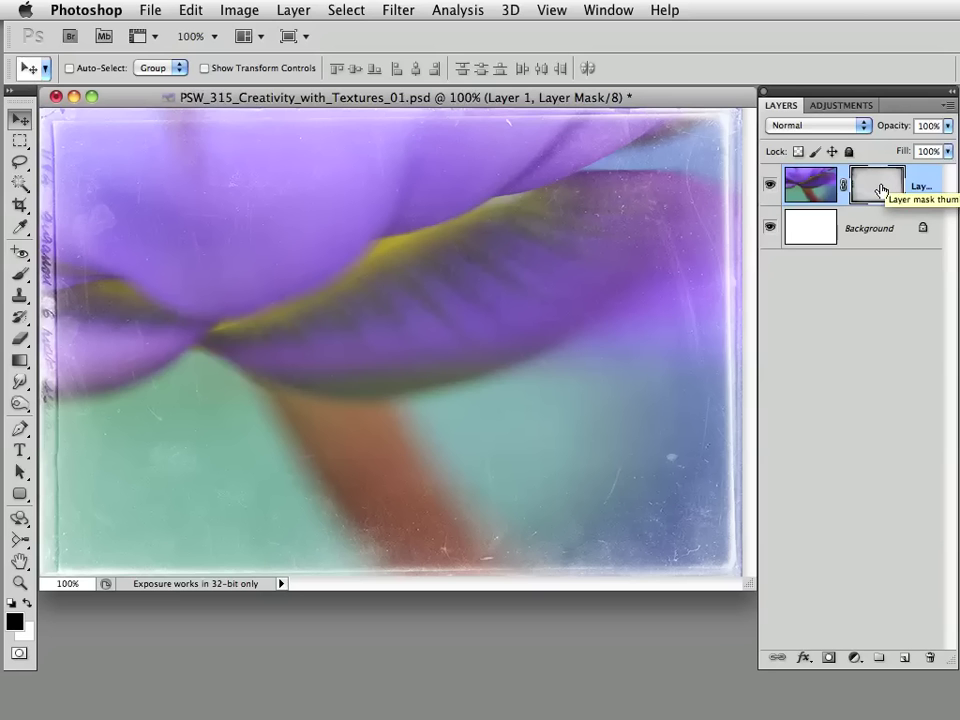
pyautogui.click(240, 10)
pyautogui.moveTo(240, 68)
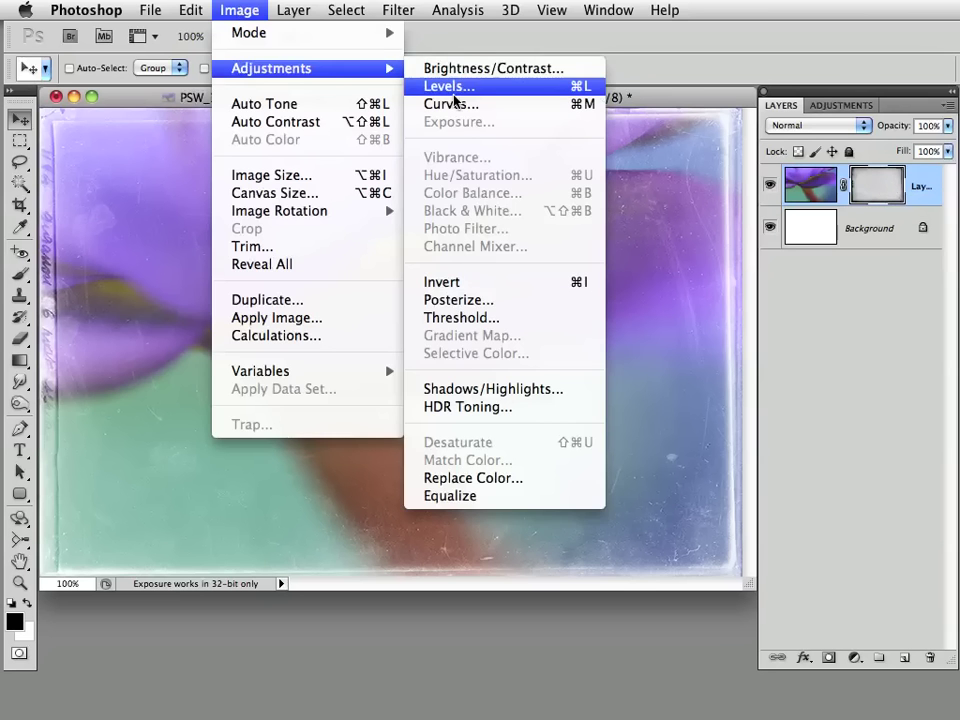
pyautogui.click(452, 88)
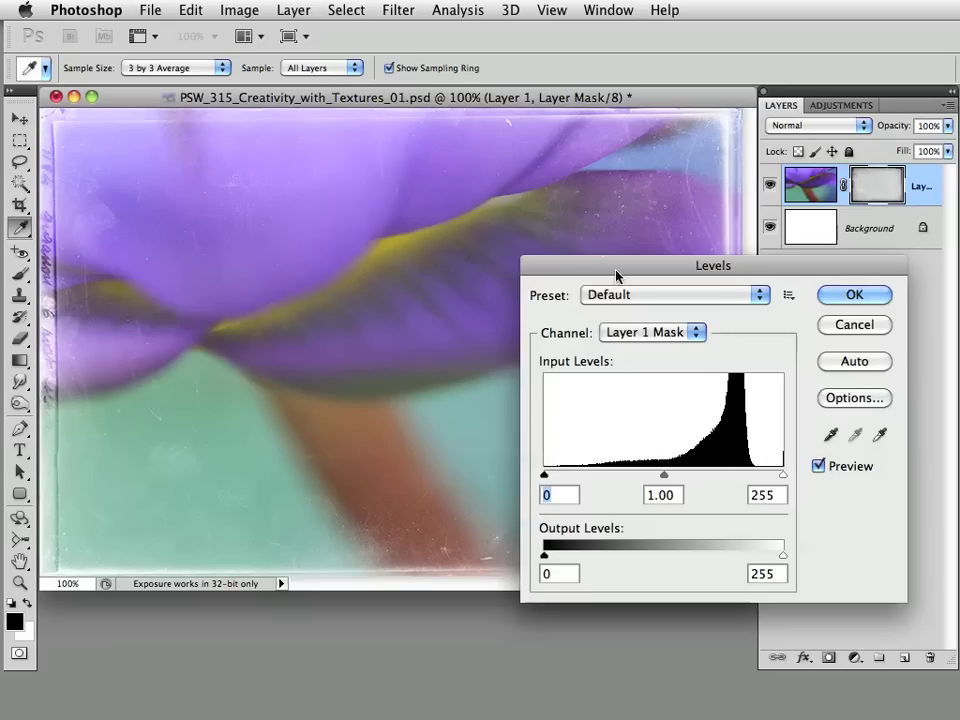
pyautogui.moveTo(616, 274); pyautogui.dragTo(646, 377)
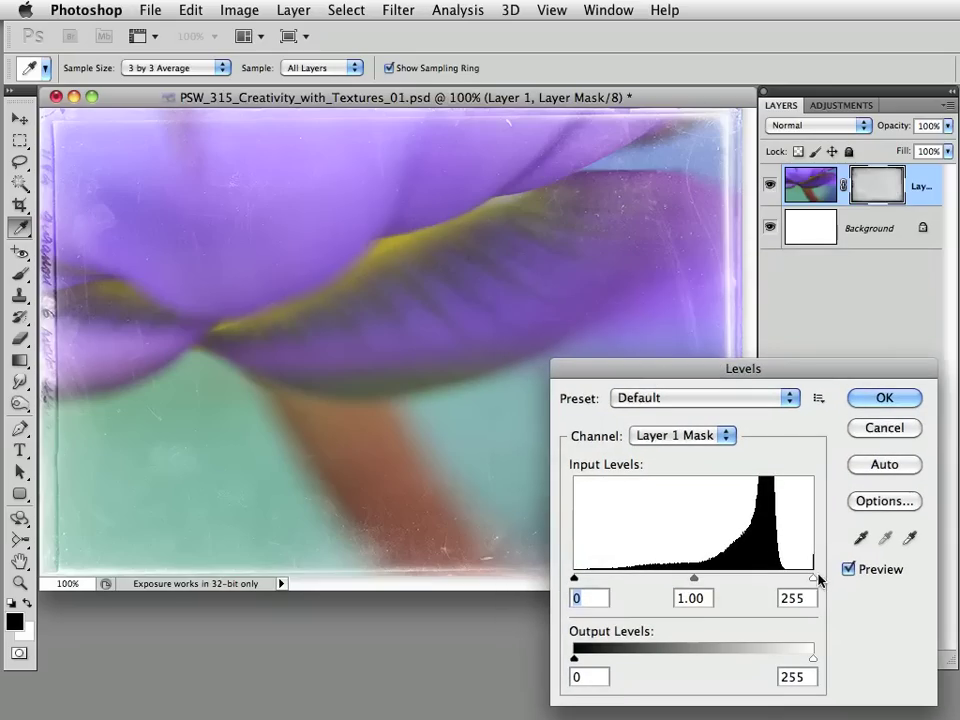
pyautogui.moveTo(814, 579); pyautogui.dragTo(784, 577)
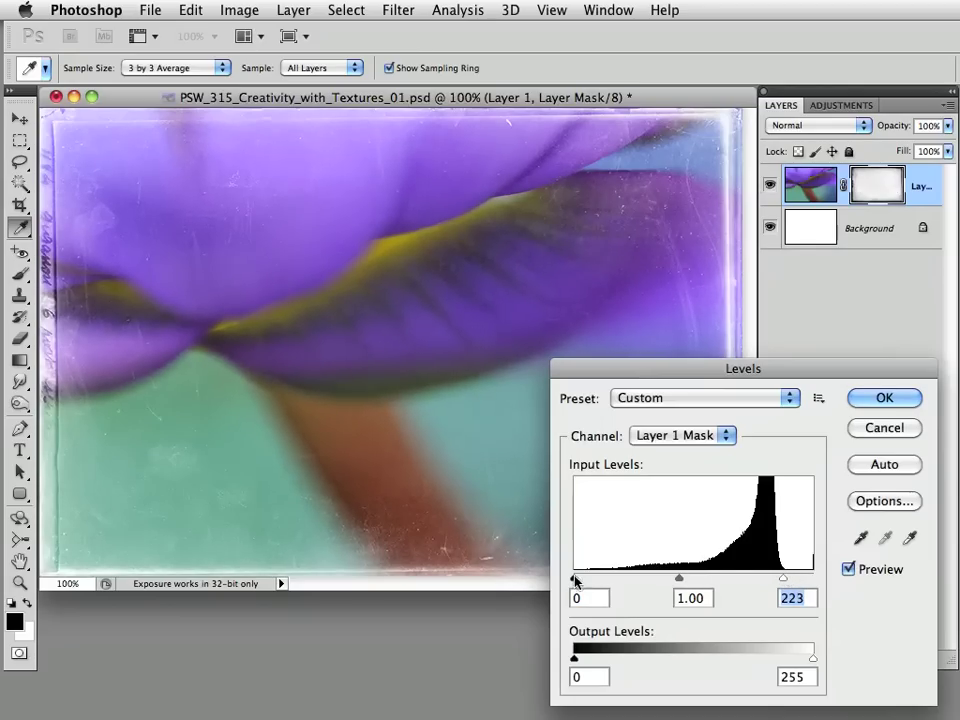
pyautogui.moveTo(575, 579)
pyautogui.mouseDown()
pyautogui.moveTo(645, 578)
pyautogui.moveTo(561, 566)
pyautogui.moveTo(594, 576)
pyautogui.mouseUp()
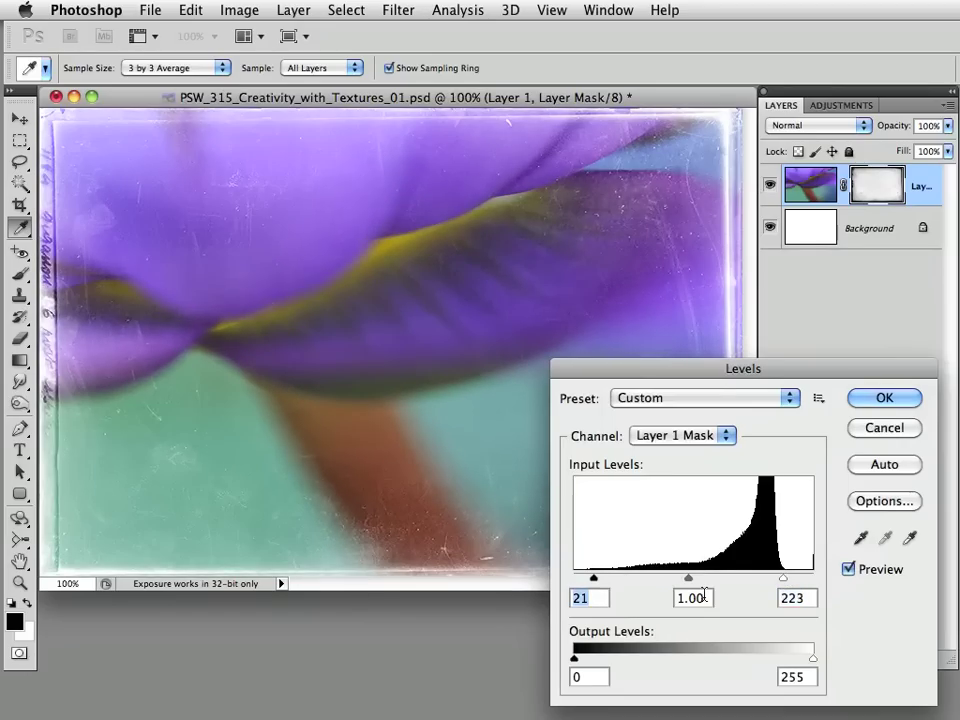
pyautogui.moveTo(689, 579)
pyautogui.mouseDown()
pyautogui.moveTo(675, 581)
pyautogui.moveTo(704, 580)
pyautogui.moveTo(673, 580)
pyautogui.moveTo(708, 579)
pyautogui.moveTo(671, 579)
pyautogui.moveTo(699, 587)
pyautogui.mouseUp()
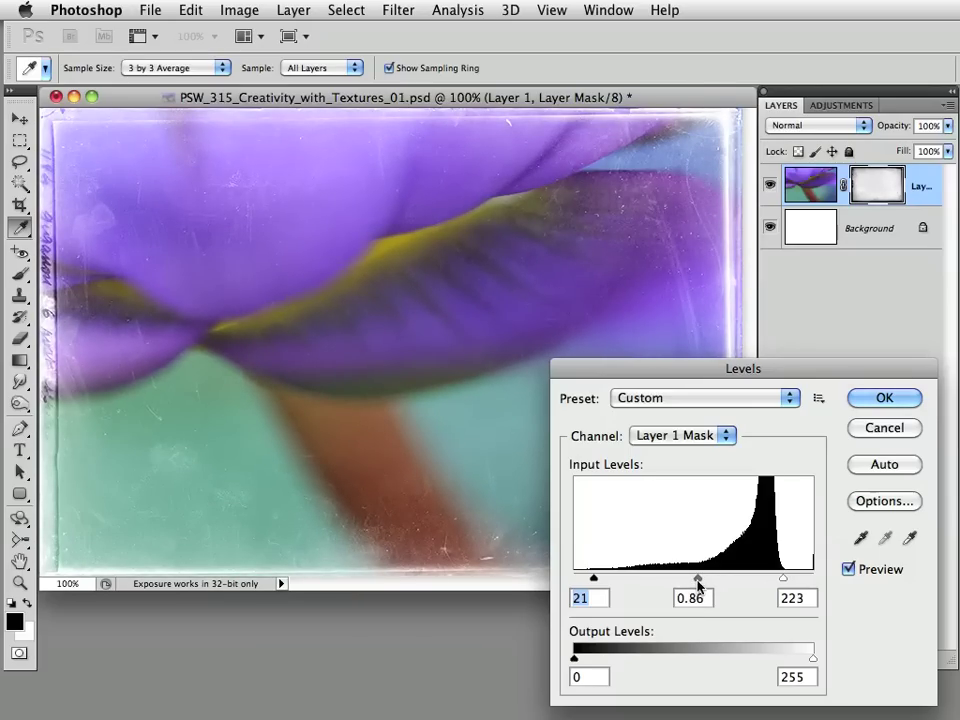
pyautogui.moveTo(596, 578)
pyautogui.mouseDown()
pyautogui.moveTo(606, 579)
pyautogui.moveTo(576, 578)
pyautogui.moveTo(606, 578)
pyautogui.moveTo(579, 578)
pyautogui.moveTo(594, 576)
pyautogui.mouseUp()
pyautogui.moveTo(782, 578)
pyautogui.mouseDown()
pyautogui.moveTo(767, 578)
pyautogui.moveTo(779, 578)
pyautogui.mouseUp()
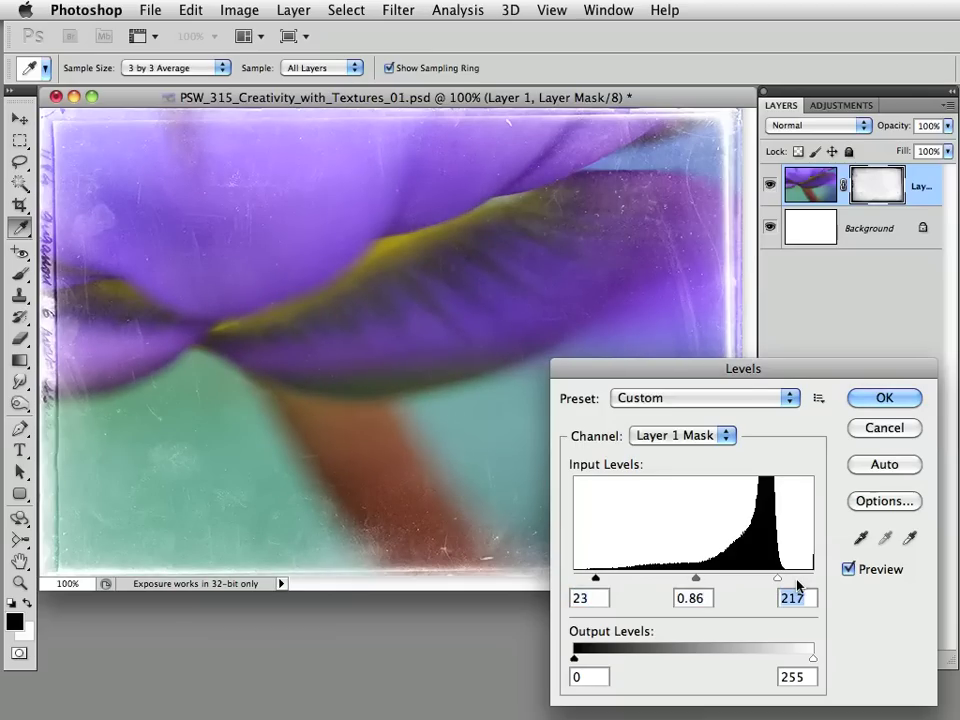
pyautogui.click(885, 397)
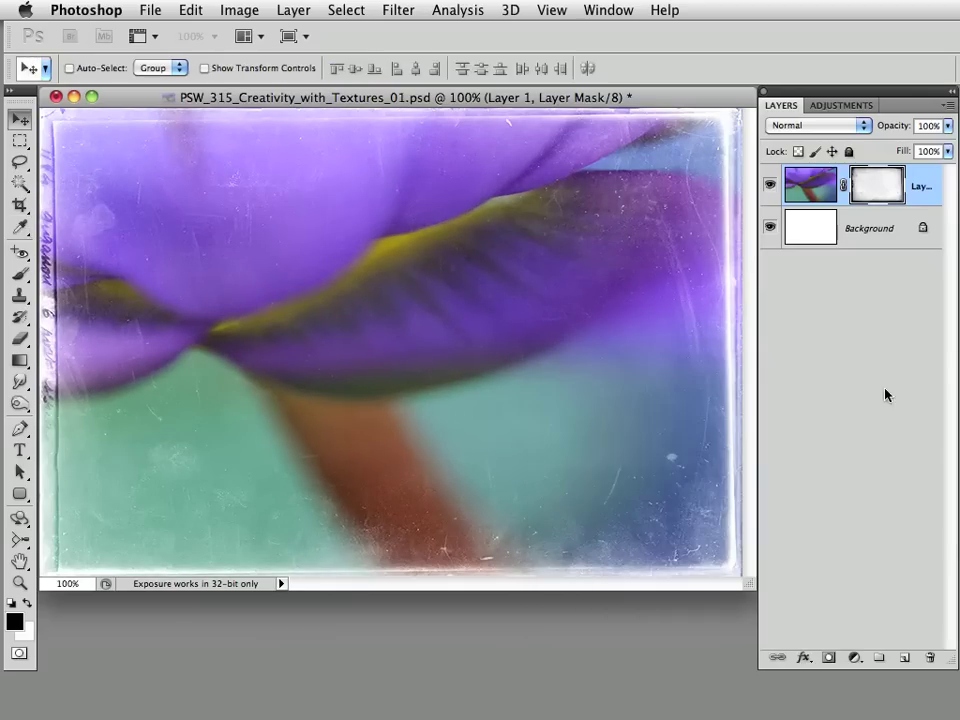
# Compare Layer 1's mask before and after the Levels adjustment, and return to the masked photo for a closer look
pyautogui.keyDown('alt'); pyautogui.click(885, 192); pyautogui.keyUp('alt')
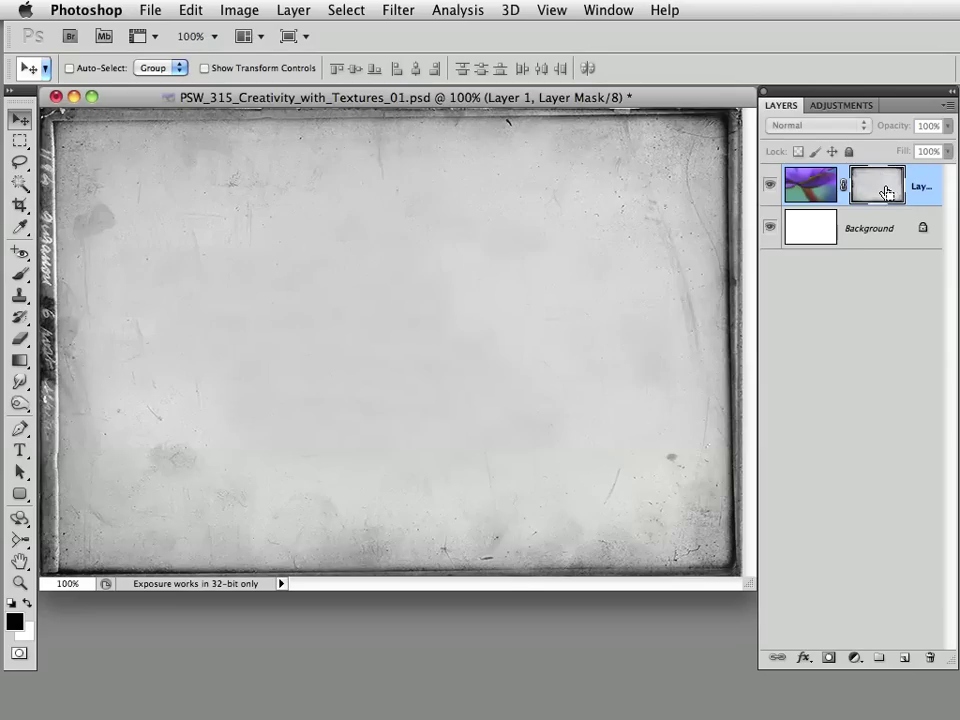
pyautogui.press('super+z')
pyautogui.press('super+z')
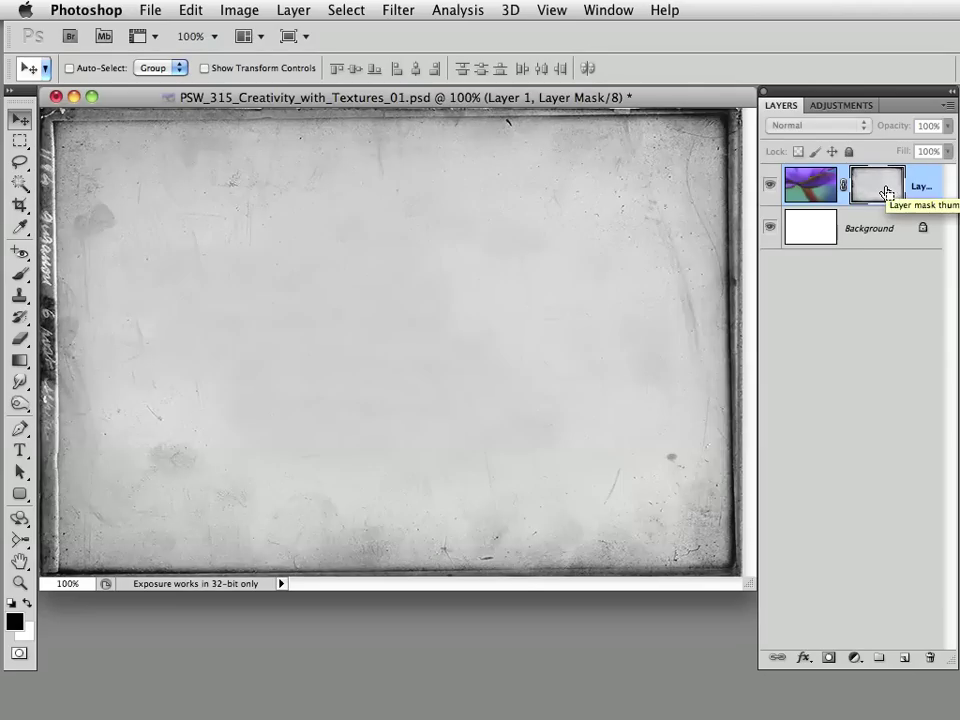
pyautogui.press('super+z')
pyautogui.keyDown('alt'); pyautogui.click(885, 192); pyautogui.keyUp('alt')
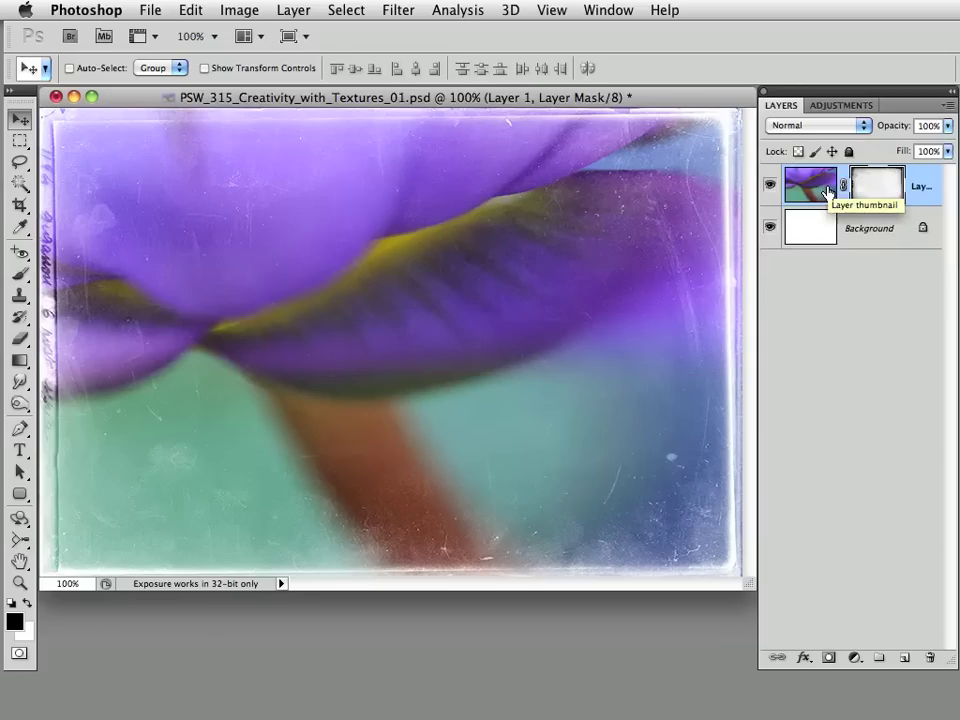
pyautogui.keyDown('ctrl'); pyautogui.click(370, 400); pyautogui.keyUp('ctrl')
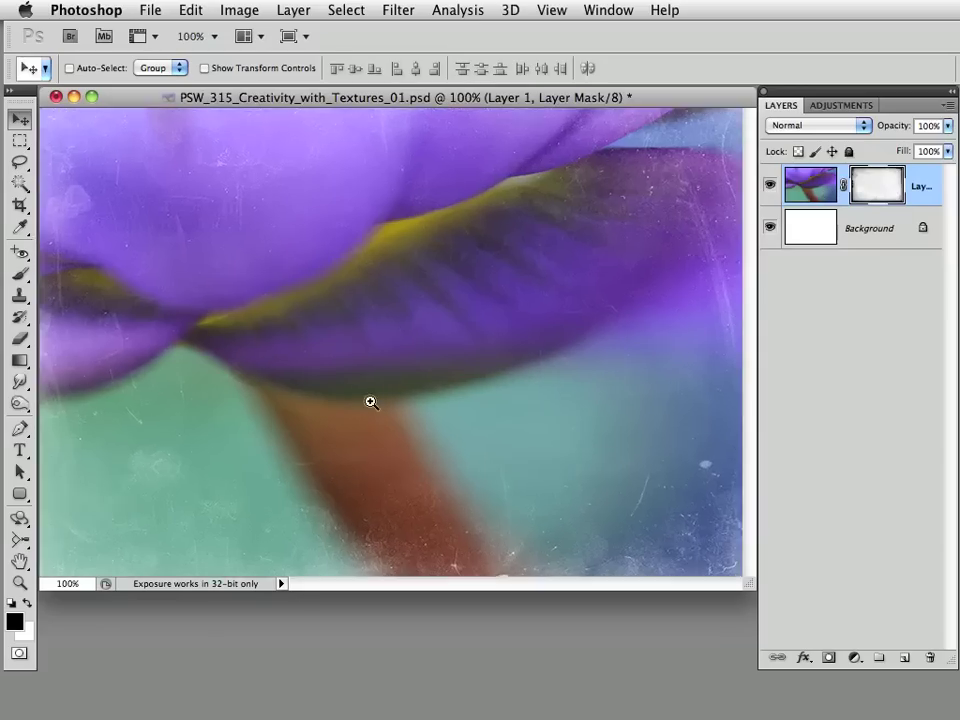
# Switch to Adobe Bridge and open the Basalt texture from the Flypaper Tex Box 2 folder in Photoshop
pyautogui.keyDown('ctrl'); pyautogui.click(370, 400); pyautogui.keyUp('ctrl')
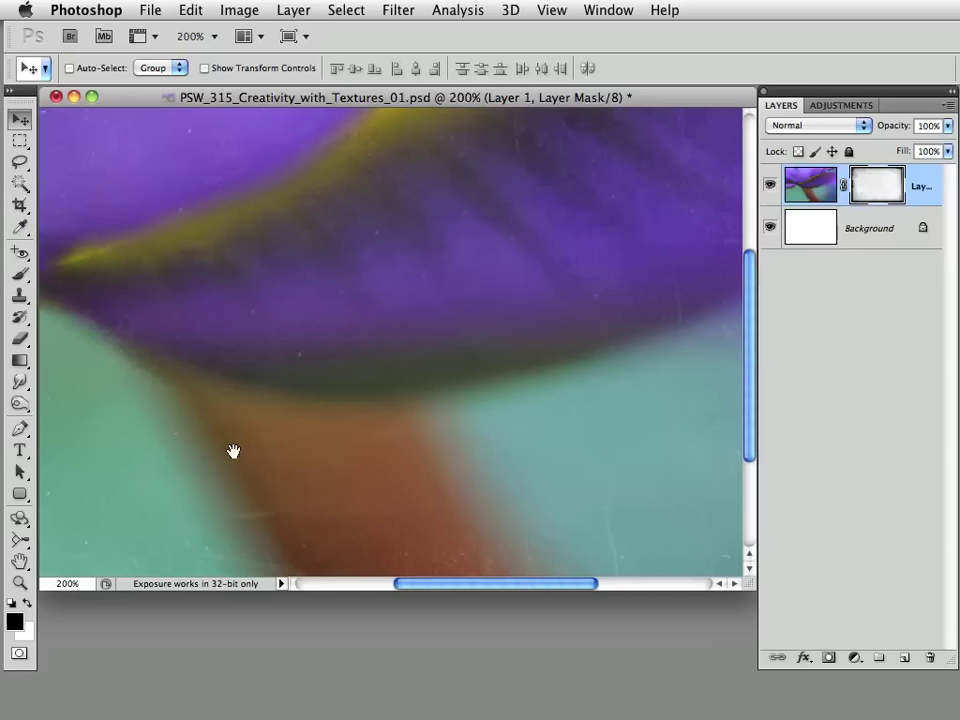
pyautogui.keyDown('ctrl'); pyautogui.keyDown('alt'); pyautogui.click(351, 396); pyautogui.keyUp('alt'); pyautogui.keyUp('ctrl')
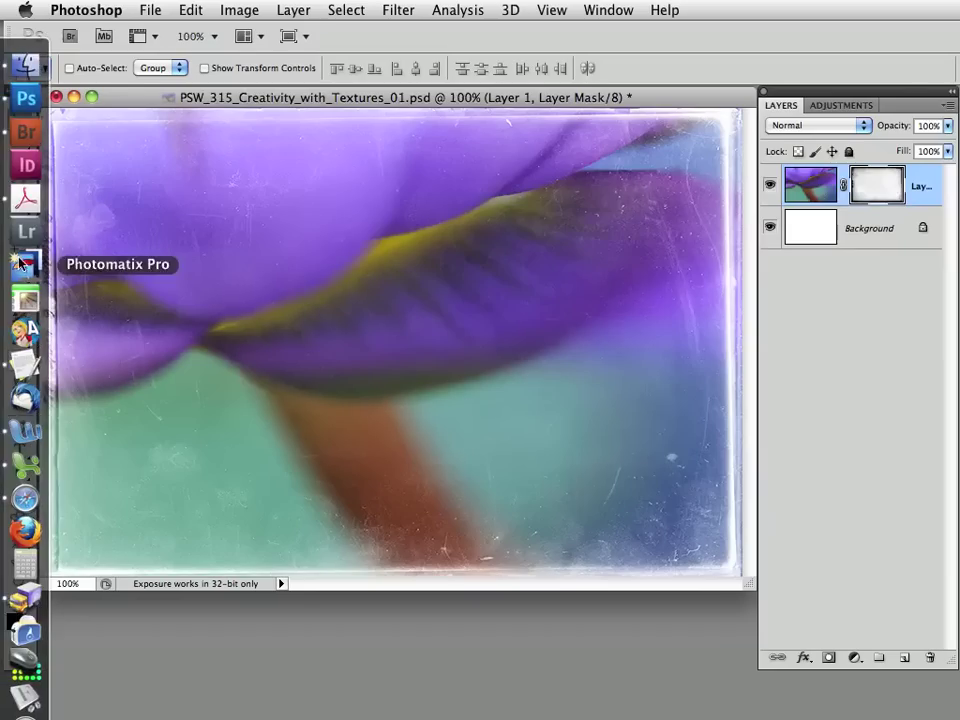
pyautogui.click(10, 128)
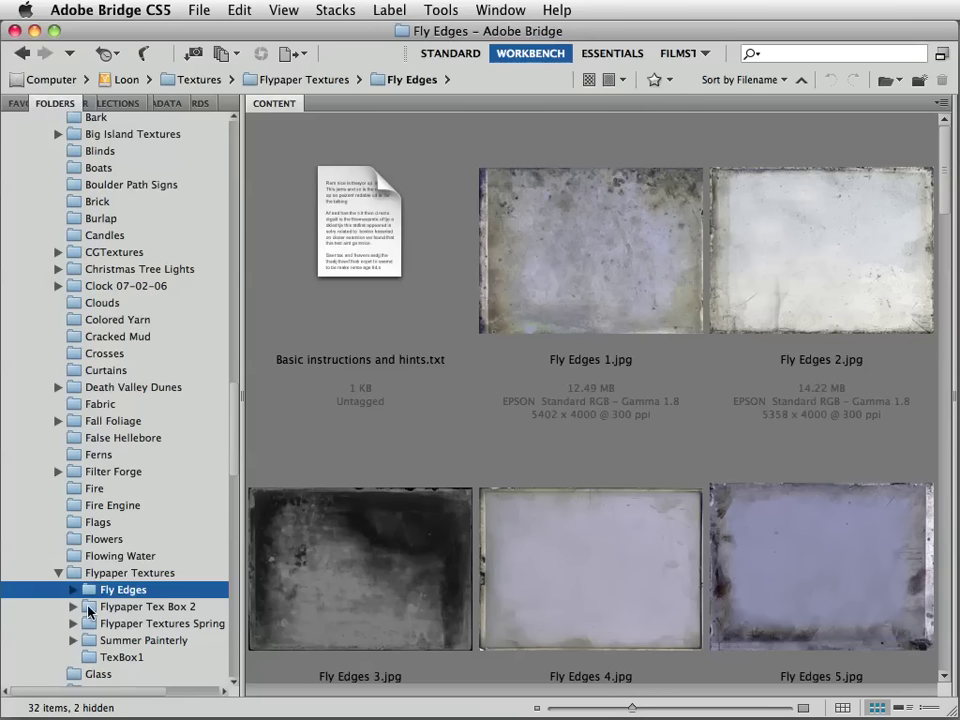
pyautogui.click(89, 607)
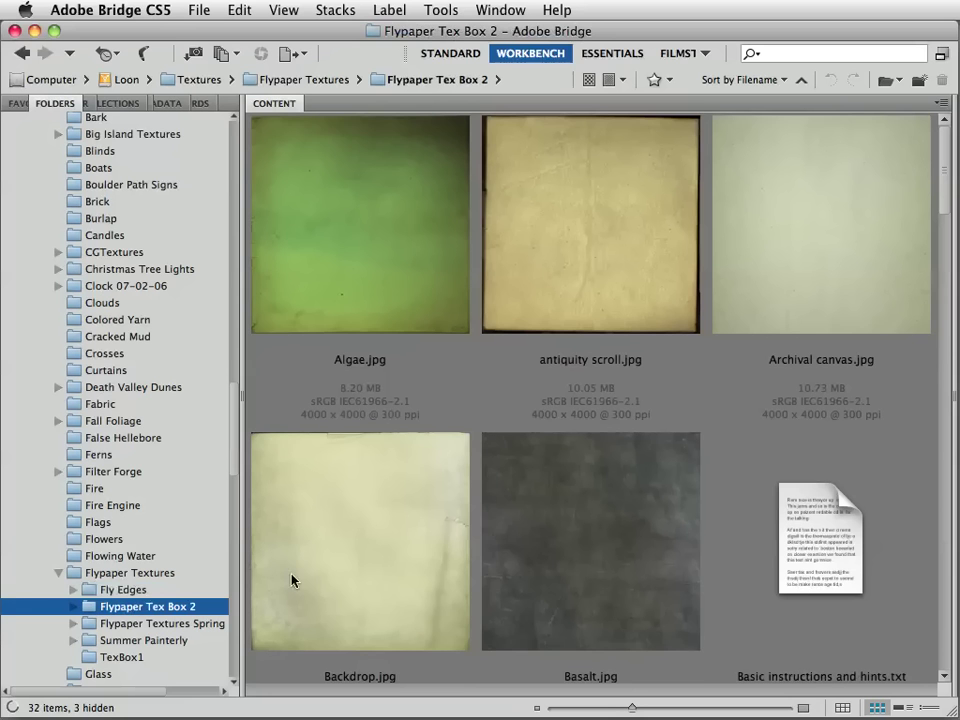
pyautogui.click(550, 570)
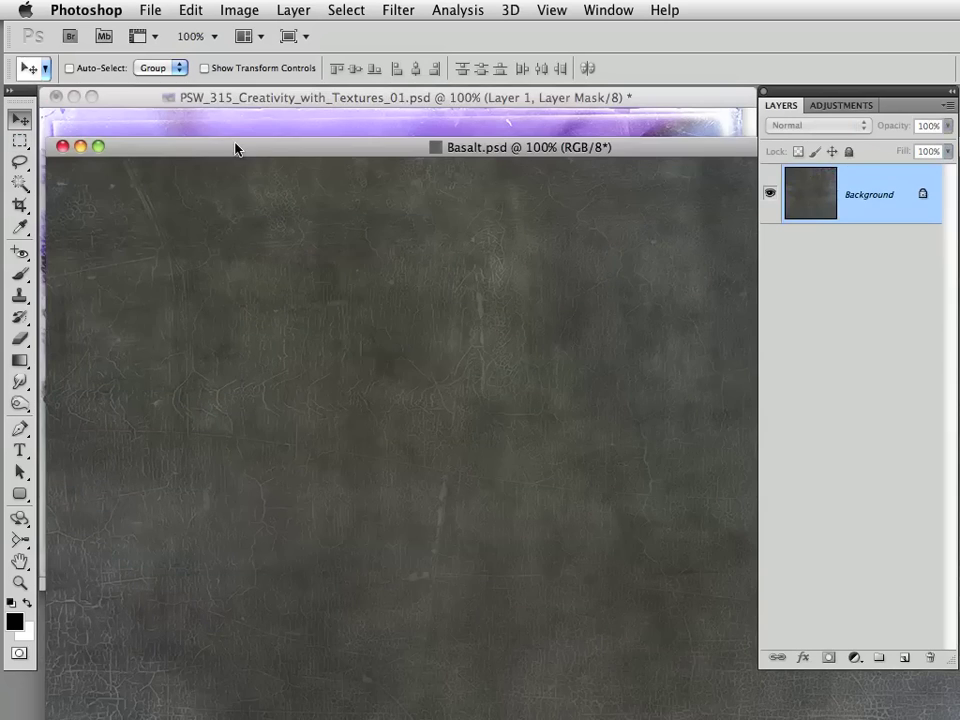
# Copy the entire Basalt texture, close its document and paste it above the masked flower photo as a new layer
pyautogui.click(346, 10)
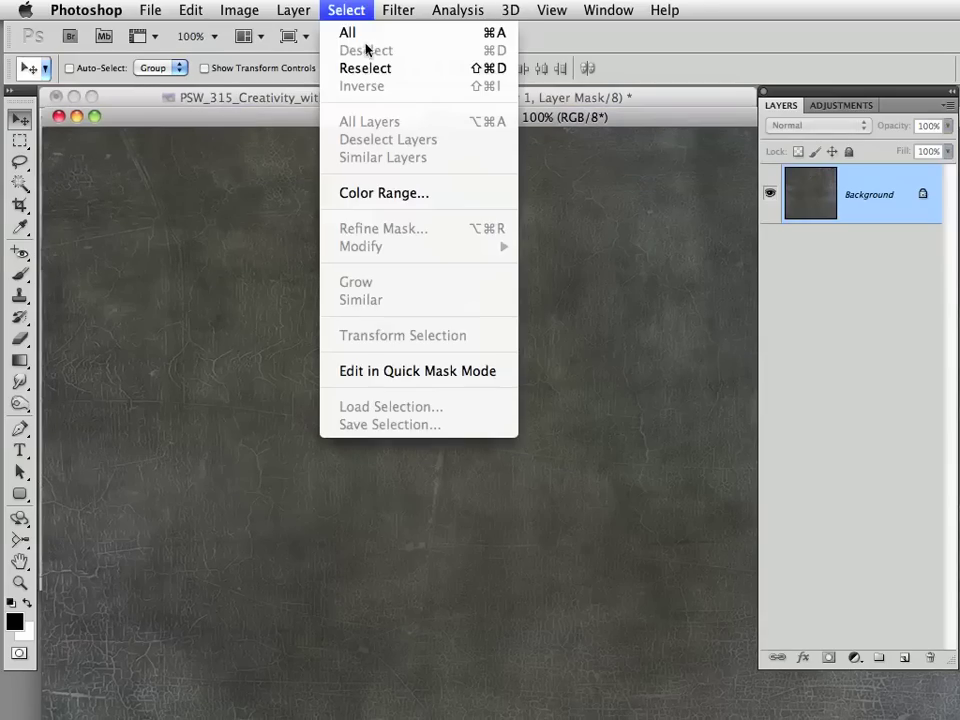
pyautogui.click(357, 35)
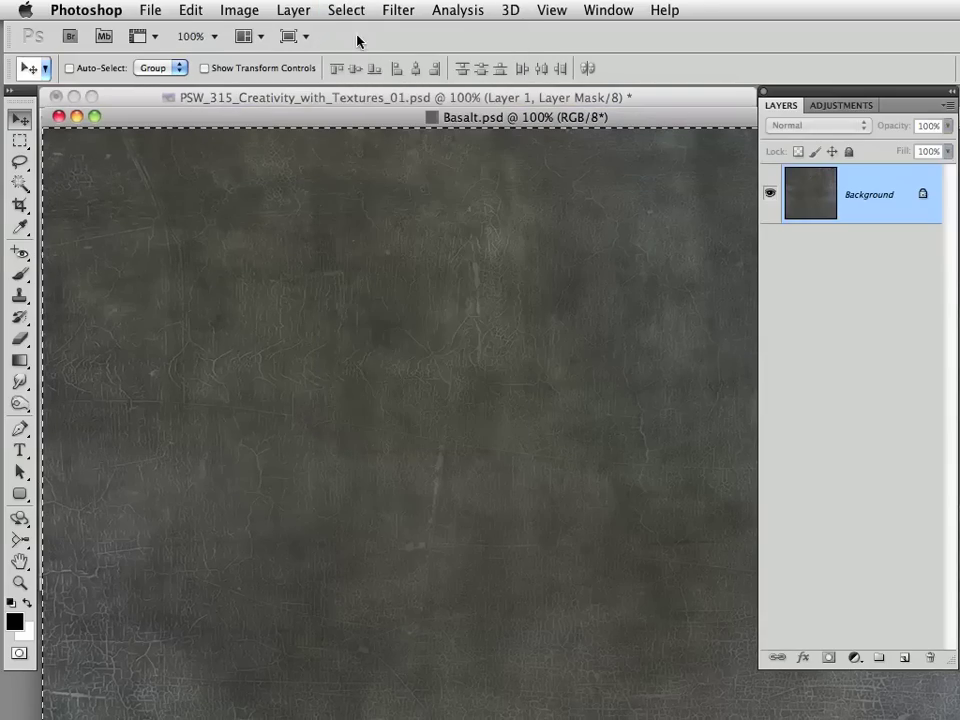
pyautogui.click(186, 10)
pyautogui.click(206, 157)
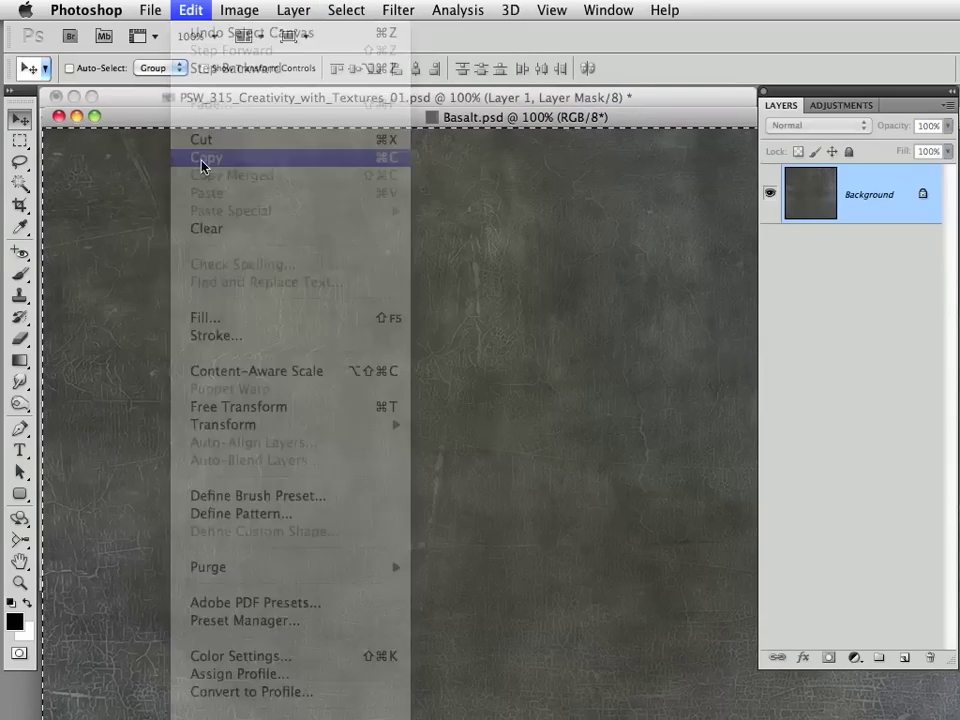
pyautogui.moveTo(120, 122); pyautogui.dragTo(438, 308)
pyautogui.press('super+w')
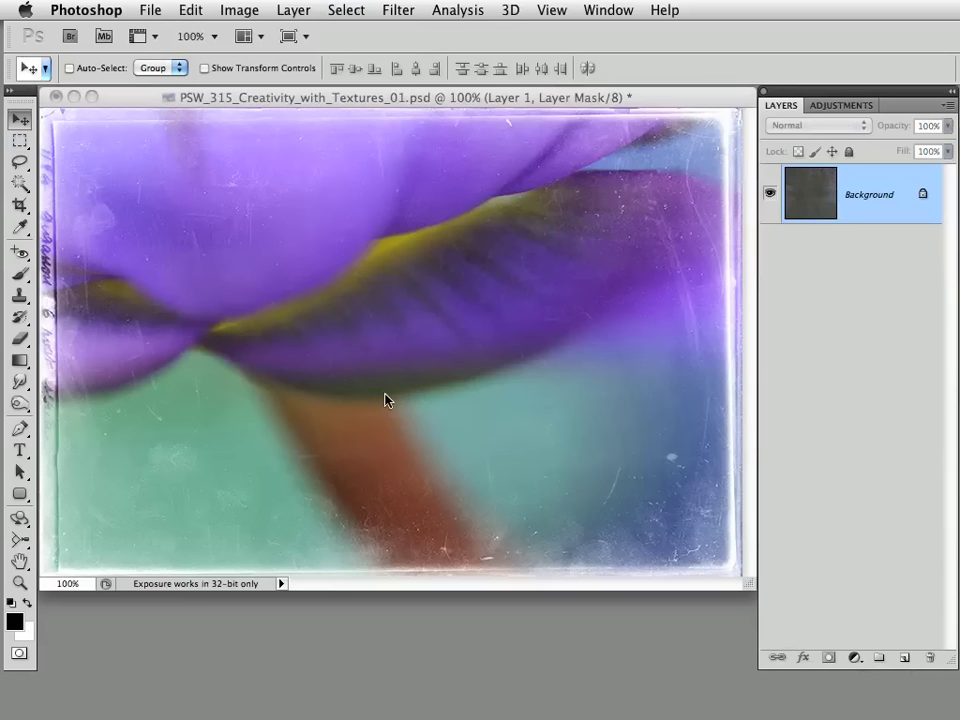
pyautogui.click(190, 10)
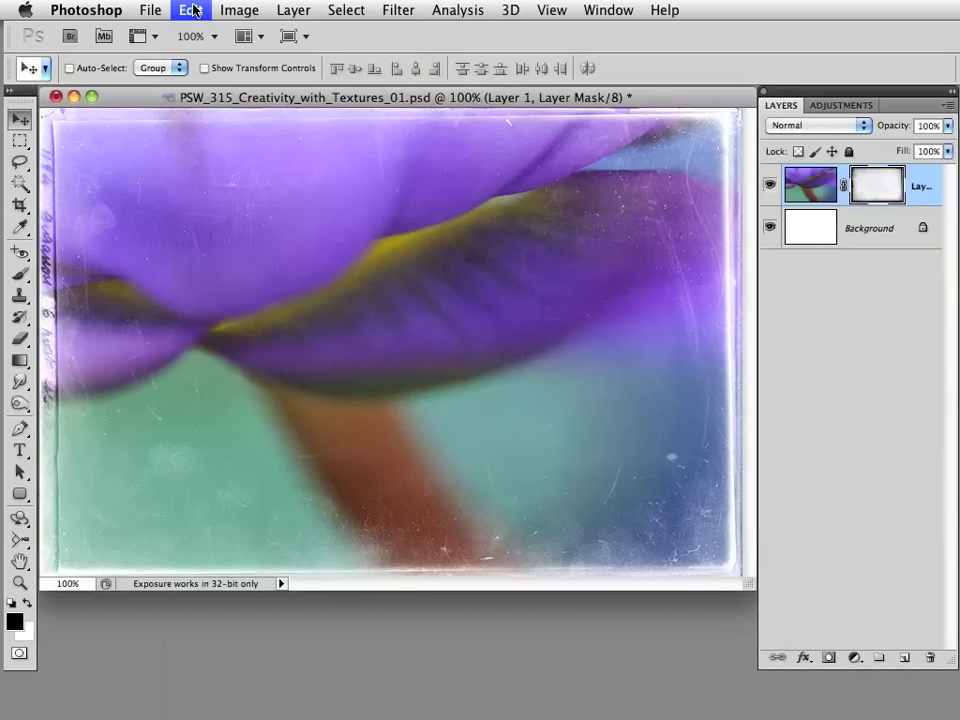
pyautogui.click(219, 195)
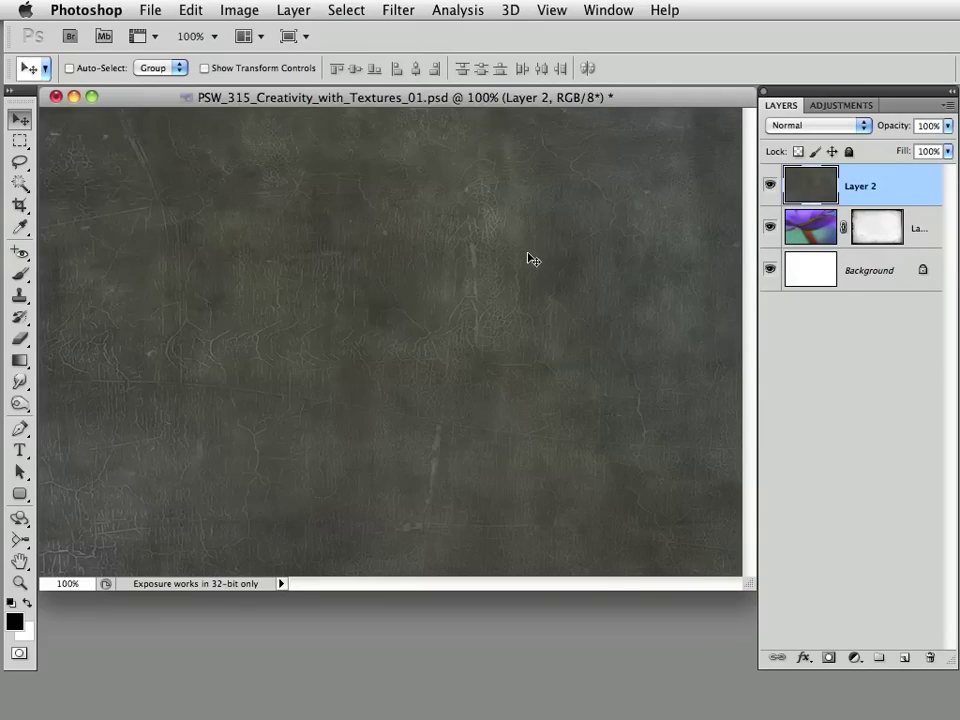
pyautogui.click(190, 10)
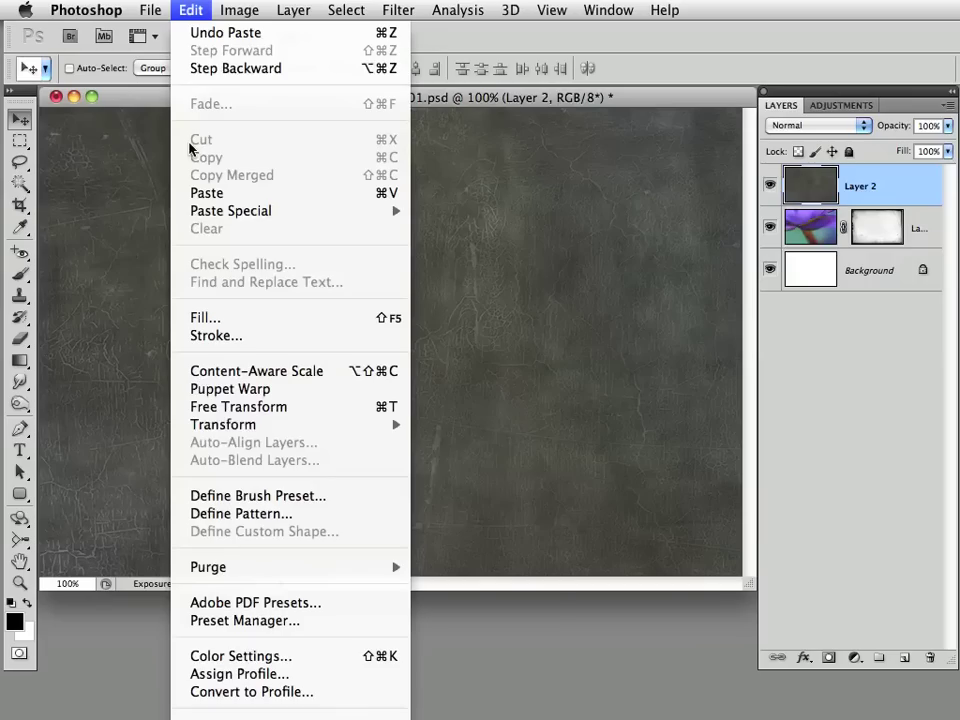
pyautogui.moveTo(182, 425)
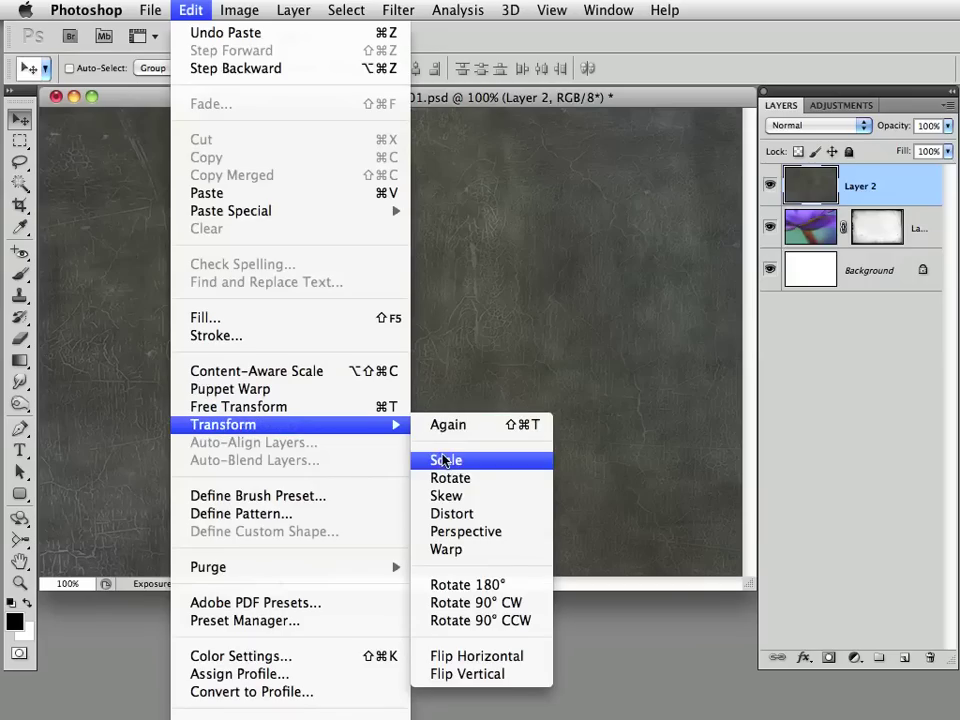
pyautogui.click(240, 68)
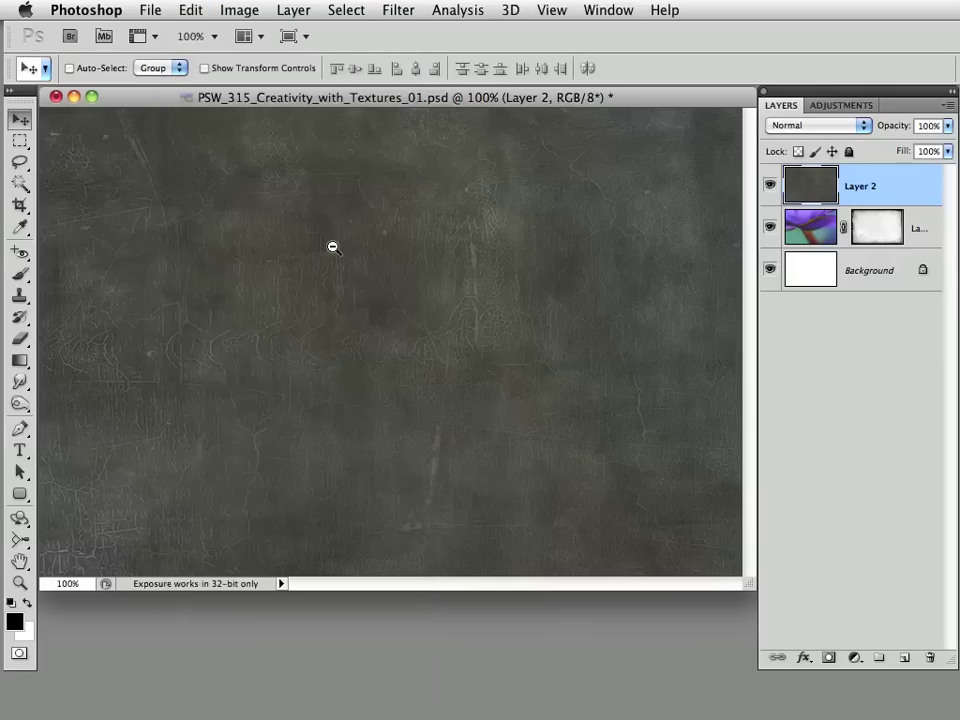
# Scale the Basalt texture on Layer 2 to 75.20% width so its right edge meets the canvas edge
pyautogui.keyDown('alt'); pyautogui.click(333, 247); pyautogui.keyUp('alt')
pyautogui.keyDown('alt'); pyautogui.click(345, 272); pyautogui.keyUp('alt')
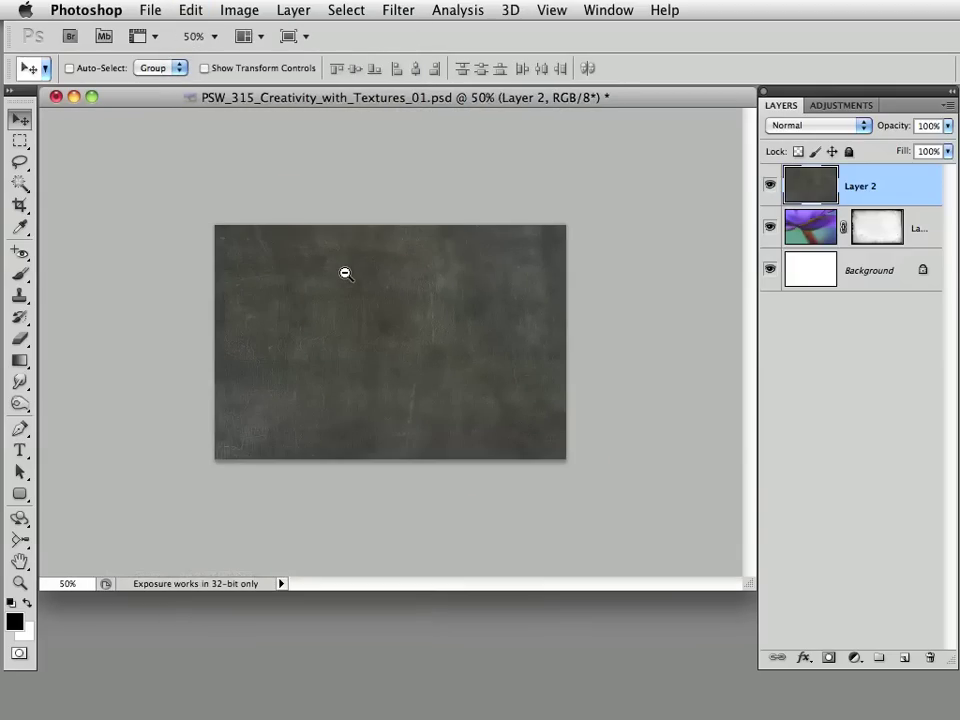
pyautogui.click(192, 9)
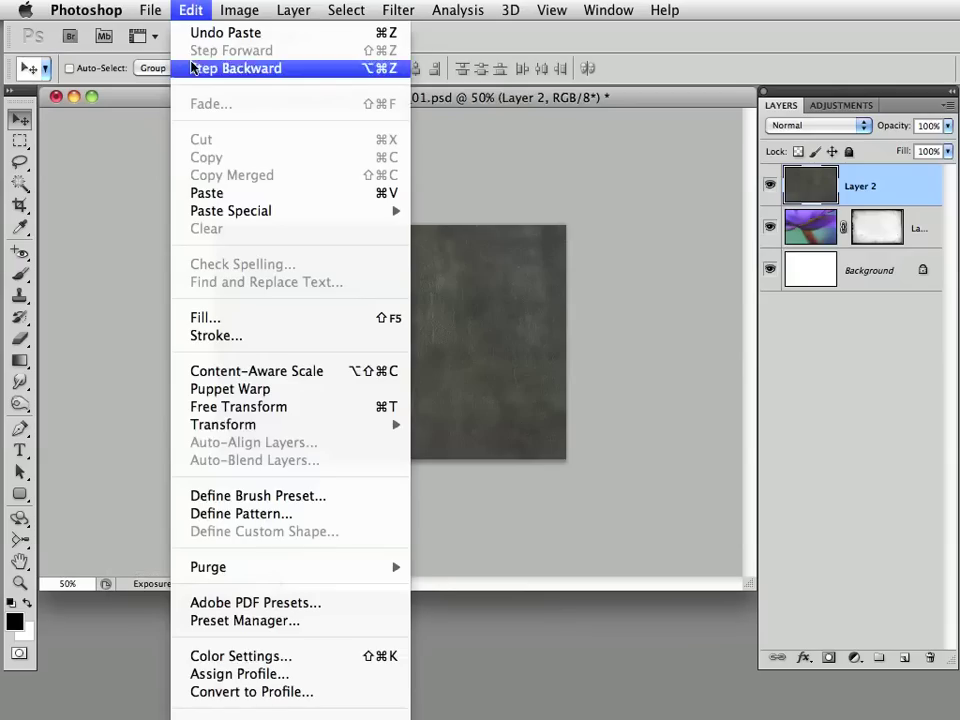
pyautogui.moveTo(224, 424)
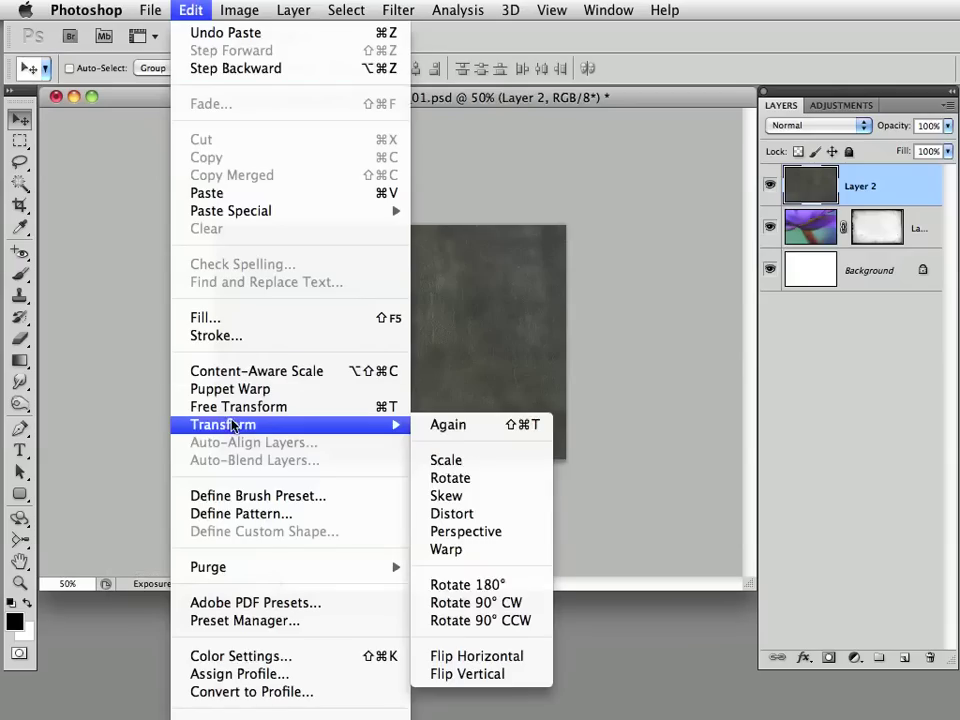
pyautogui.click(476, 470)
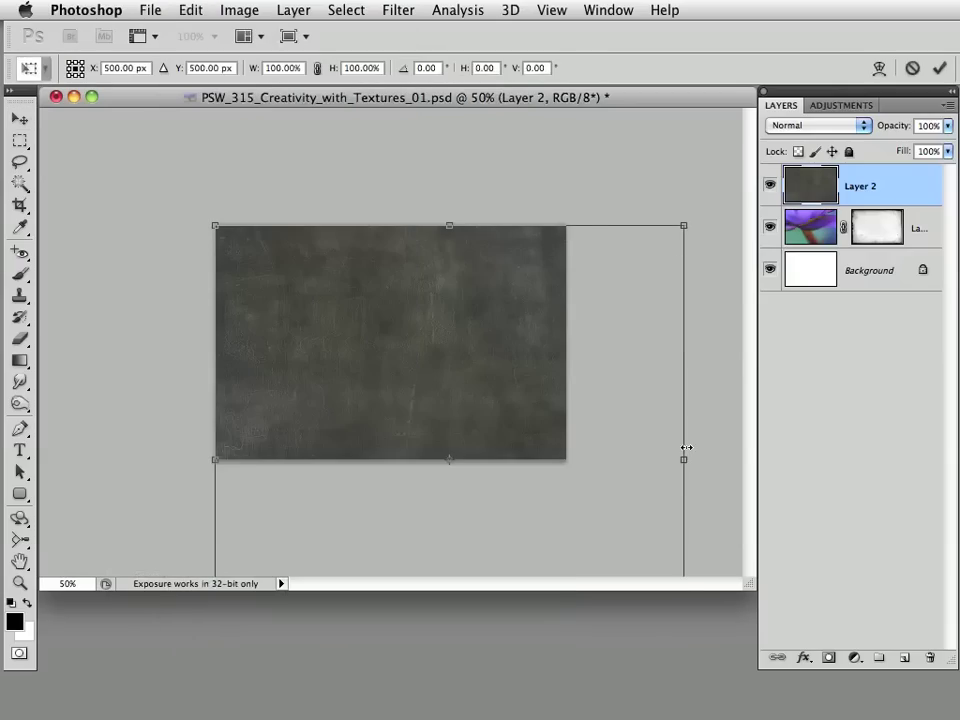
pyautogui.moveTo(684, 459); pyautogui.dragTo(568, 453)
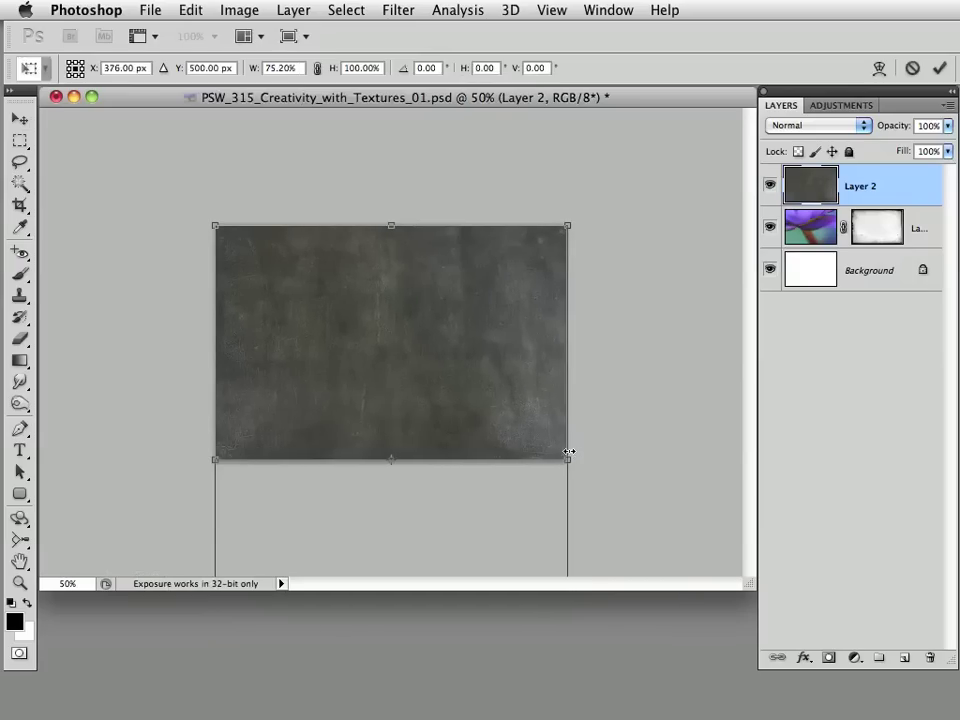
# Scale the Basalt texture to 51.20% height so it fits the canvas, and apply the transformation
pyautogui.keyDown('alt'); pyautogui.keyDown('super'); pyautogui.click(447, 450); pyautogui.keyUp('super'); pyautogui.keyUp('alt')
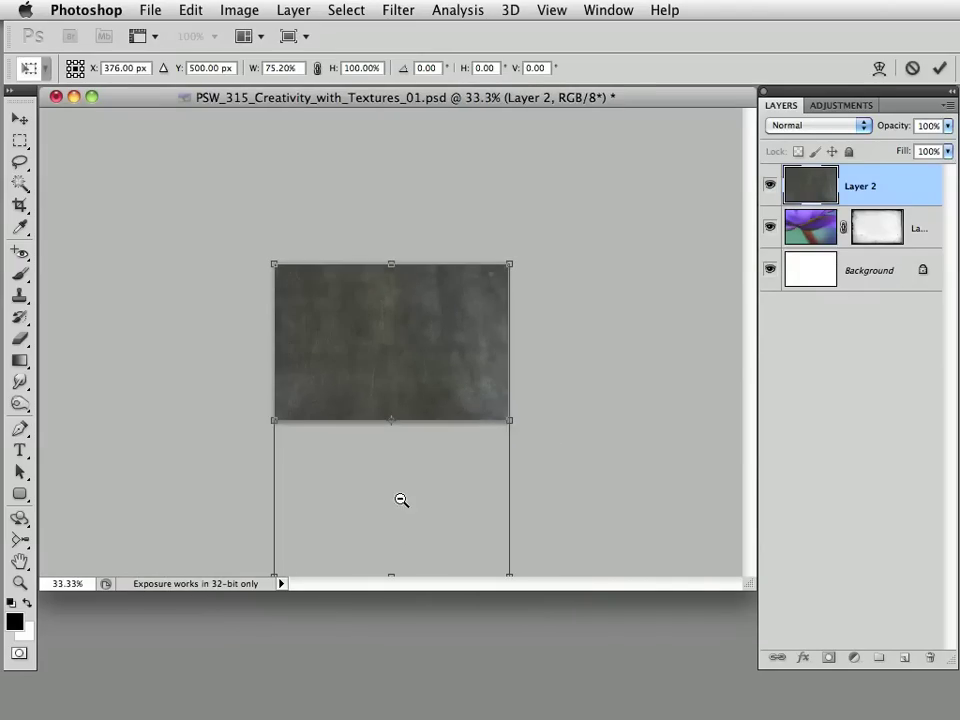
pyautogui.keyDown('alt'); pyautogui.keyDown('super'); pyautogui.click(401, 499); pyautogui.keyUp('super'); pyautogui.keyUp('alt')
pyautogui.moveTo(391, 516); pyautogui.dragTo(405, 403)
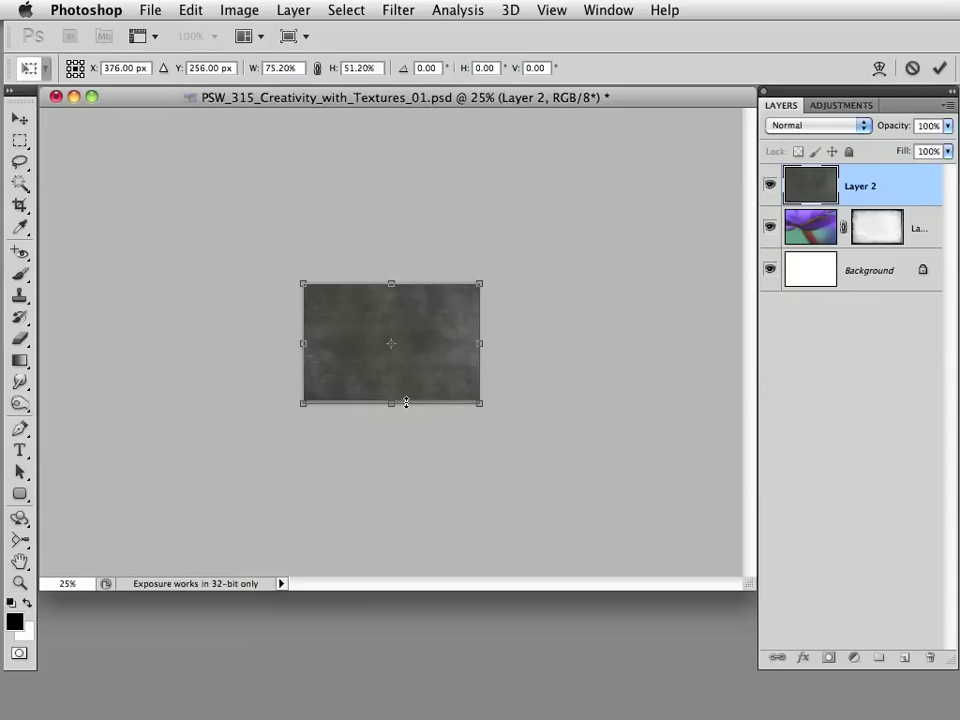
pyautogui.keyDown('super'); pyautogui.click(399, 352); pyautogui.keyUp('super')
pyautogui.keyDown('super'); pyautogui.click(399, 352); pyautogui.keyUp('super')
pyautogui.keyDown('super'); pyautogui.click(399, 352); pyautogui.keyUp('super')
pyautogui.keyDown('super'); pyautogui.click(399, 352); pyautogui.keyUp('super')
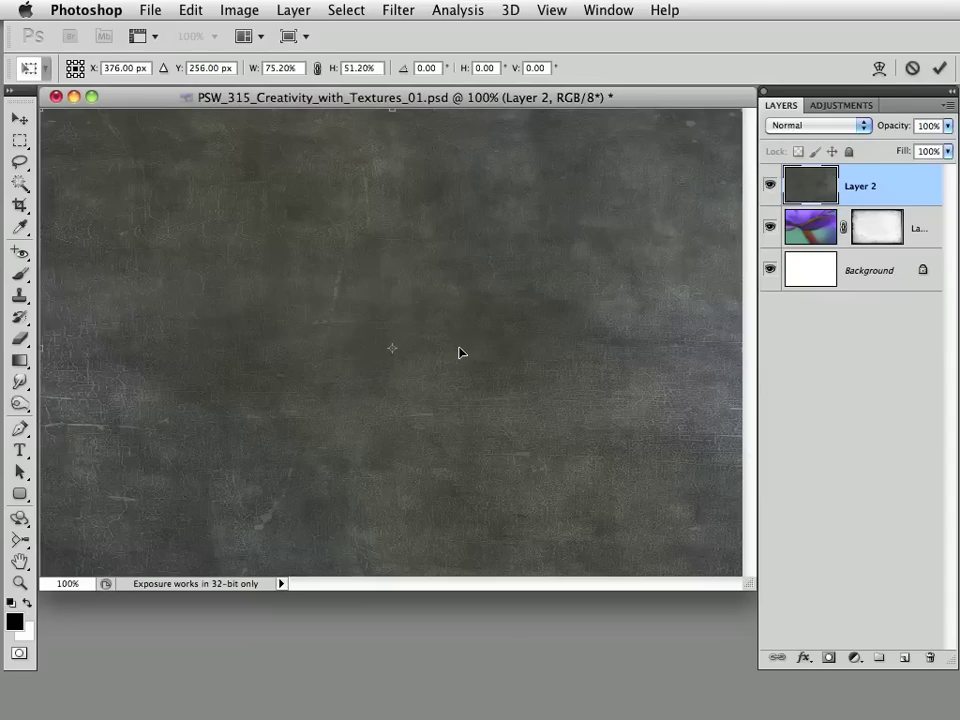
pyautogui.press('Return')
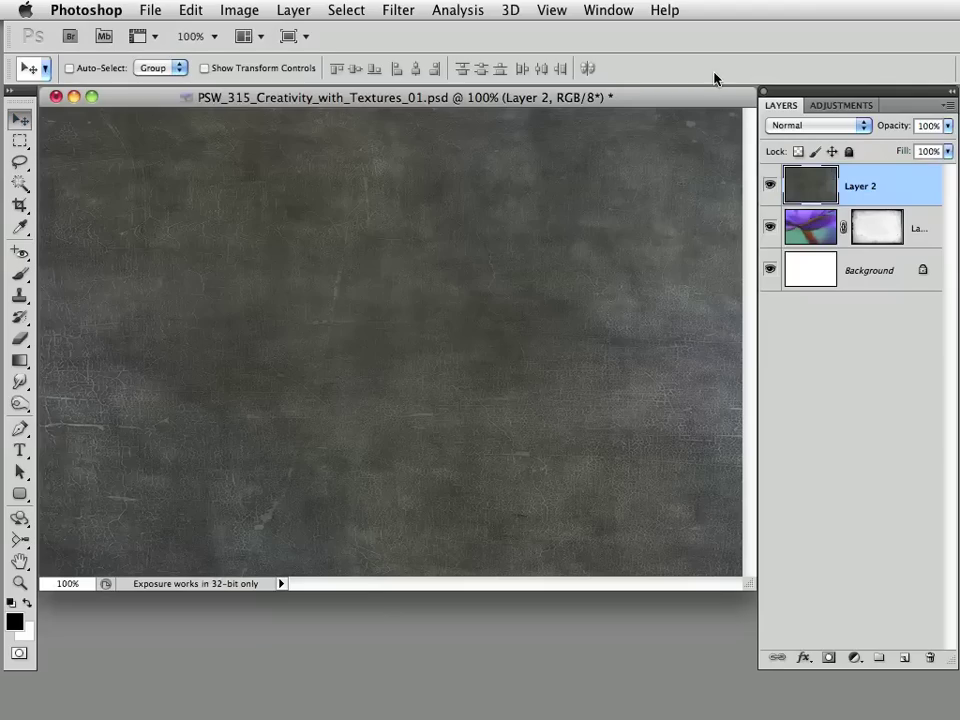
# Cycle Layer 2 through the darkening and lightening blend modes, from Darken to Lighter Color, and set it to Soft Light
pyautogui.hotkey('shift', '+')
pyautogui.hotkey('shift', '+')
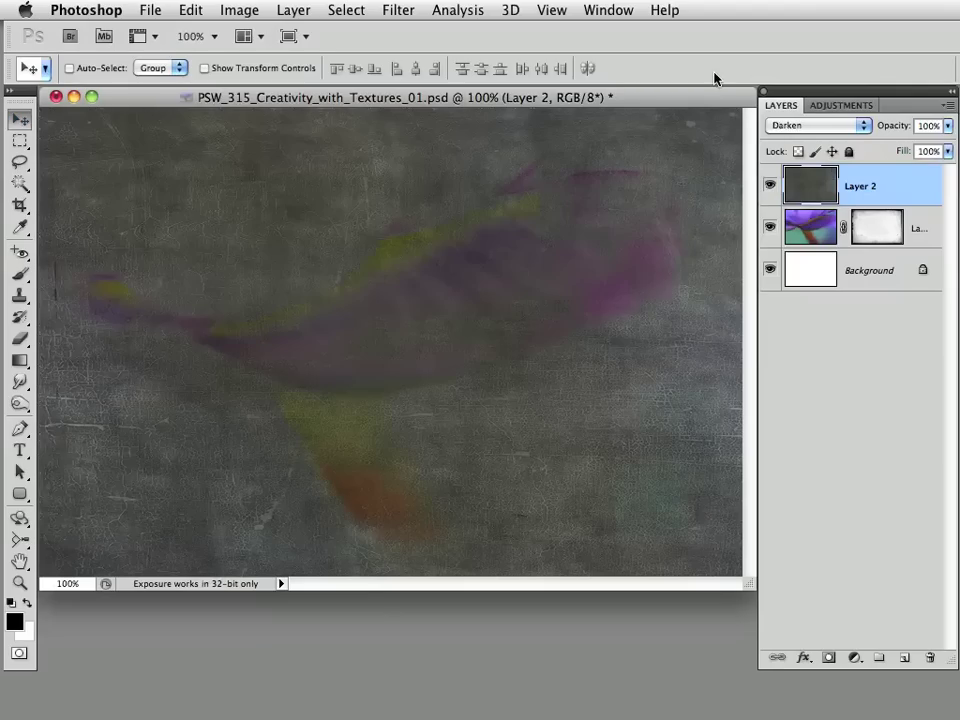
pyautogui.hotkey('shift', '+')
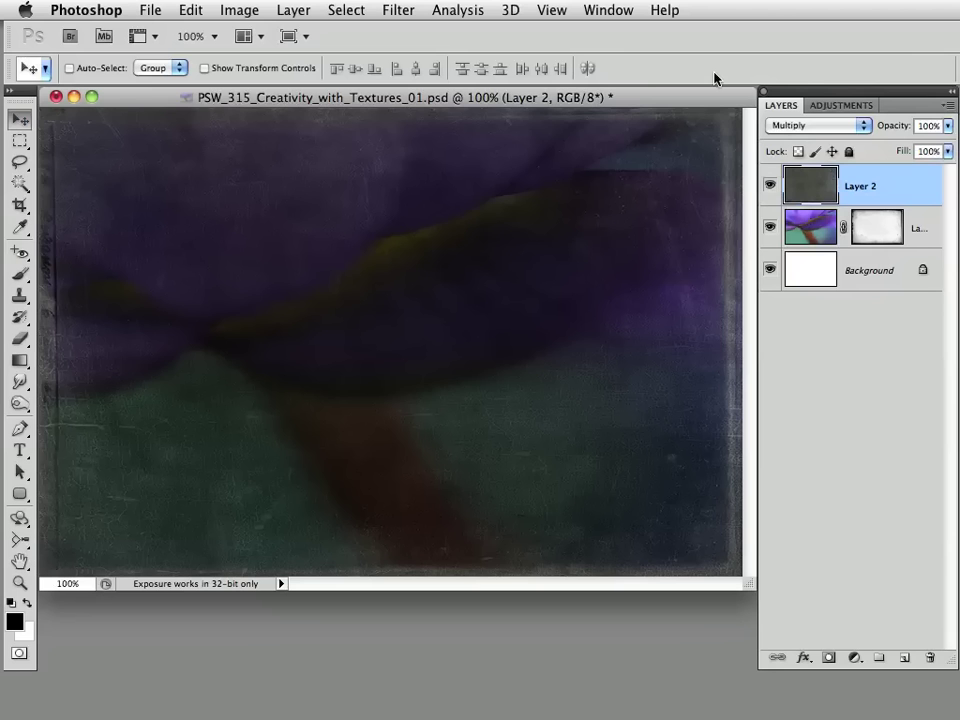
pyautogui.hotkey('shift', '+')
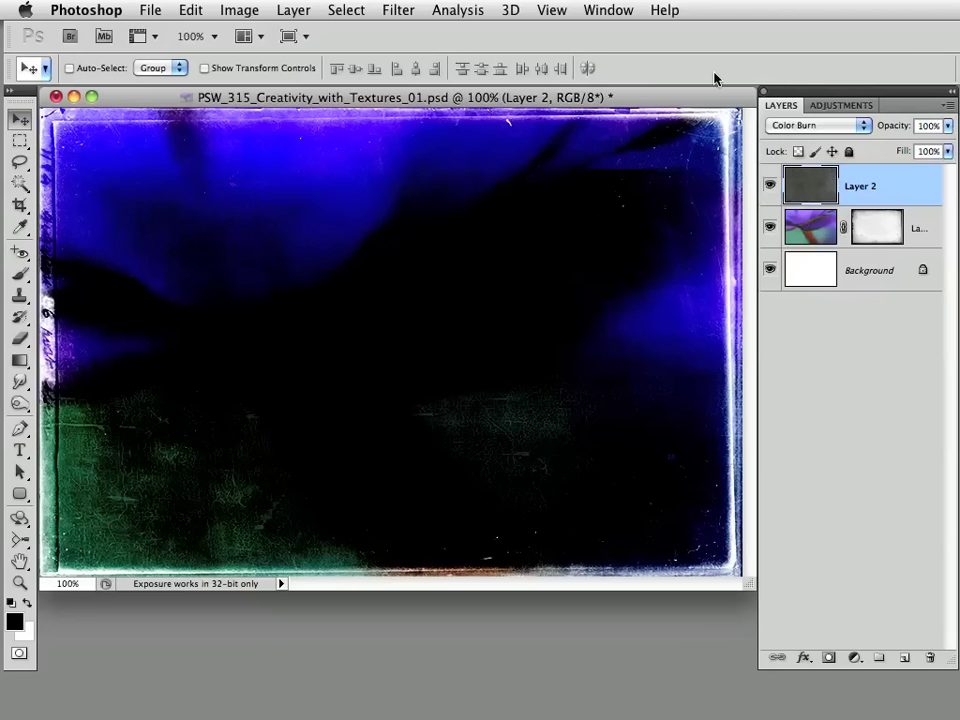
pyautogui.hotkey('shift', '+')
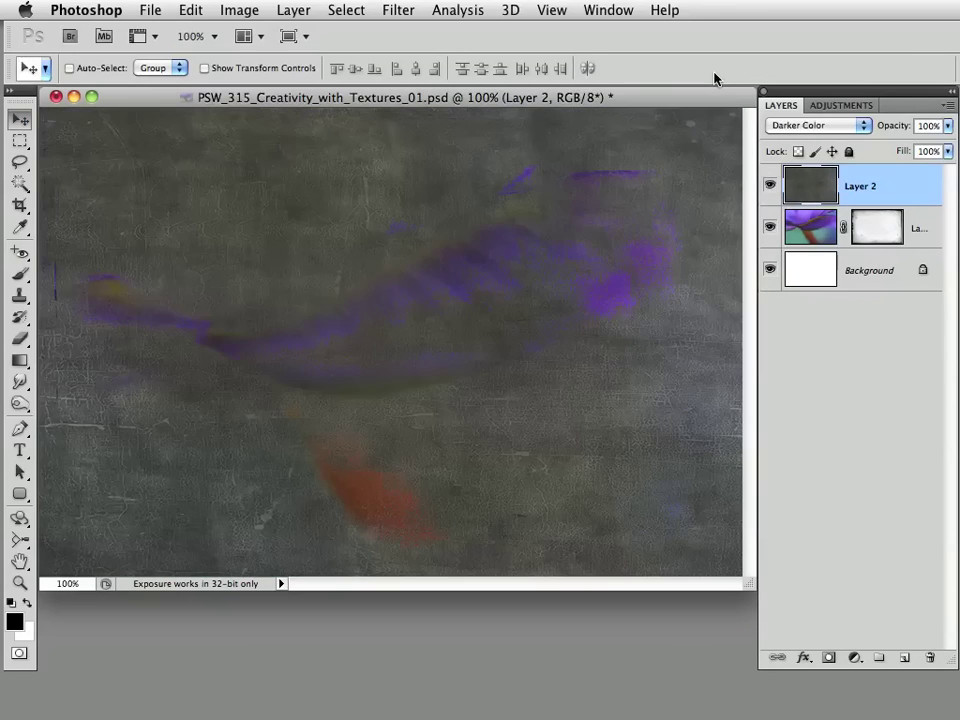
pyautogui.hotkey('shift', '+')
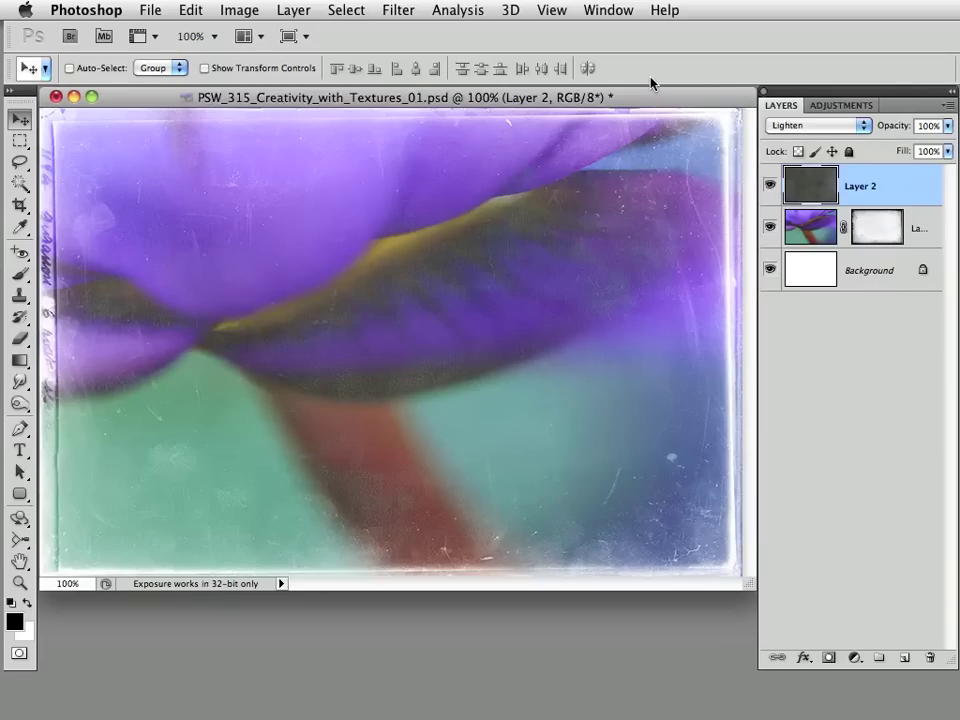
pyautogui.hotkey('shift', '+')
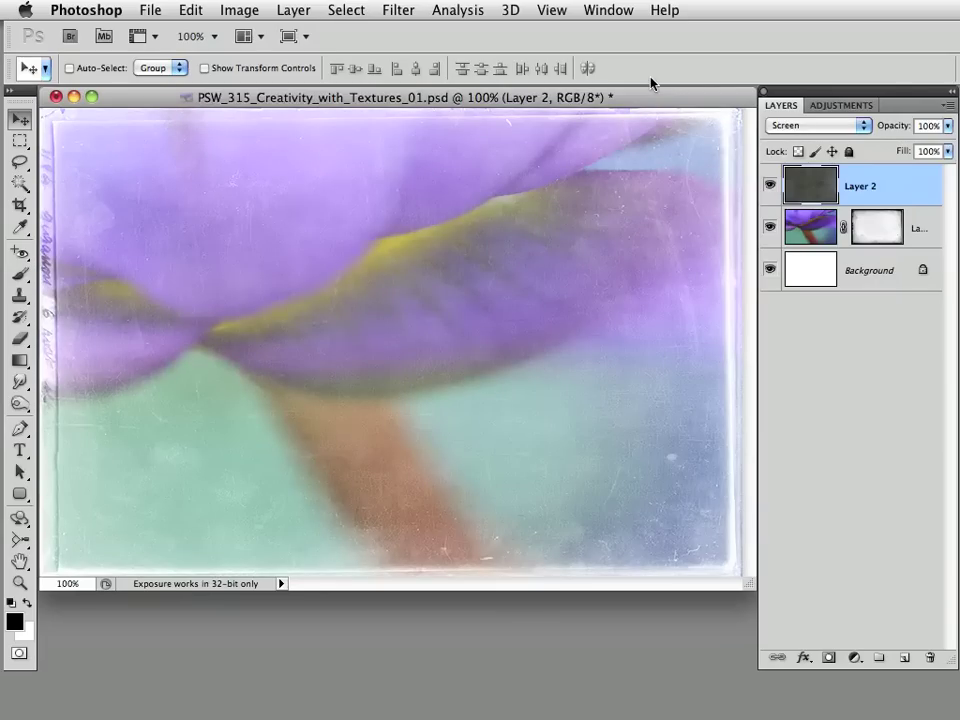
pyautogui.hotkey('shift', '+')
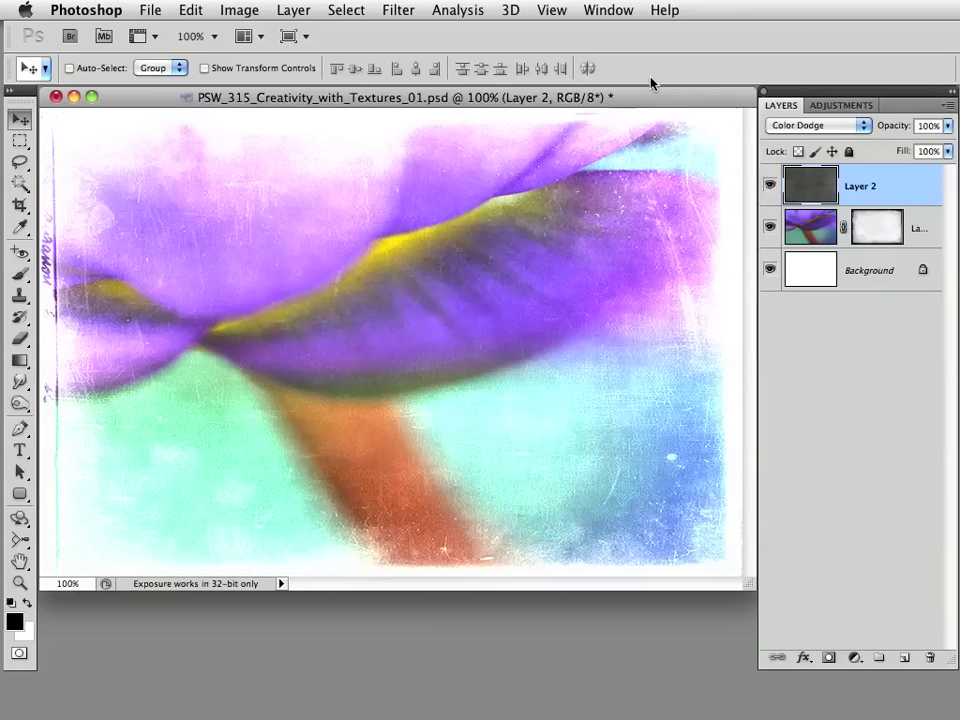
pyautogui.hotkey('shift', '+')
pyautogui.hotkey('shift', '+')
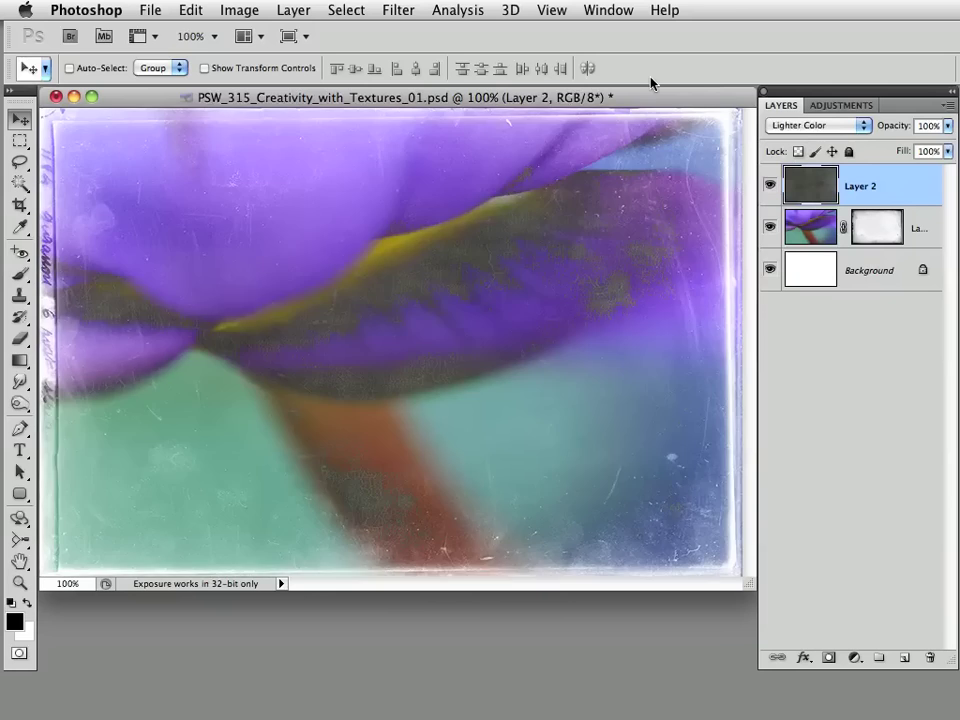
pyautogui.hotkey('shift', '+')
pyautogui.hotkey('shift', '+')
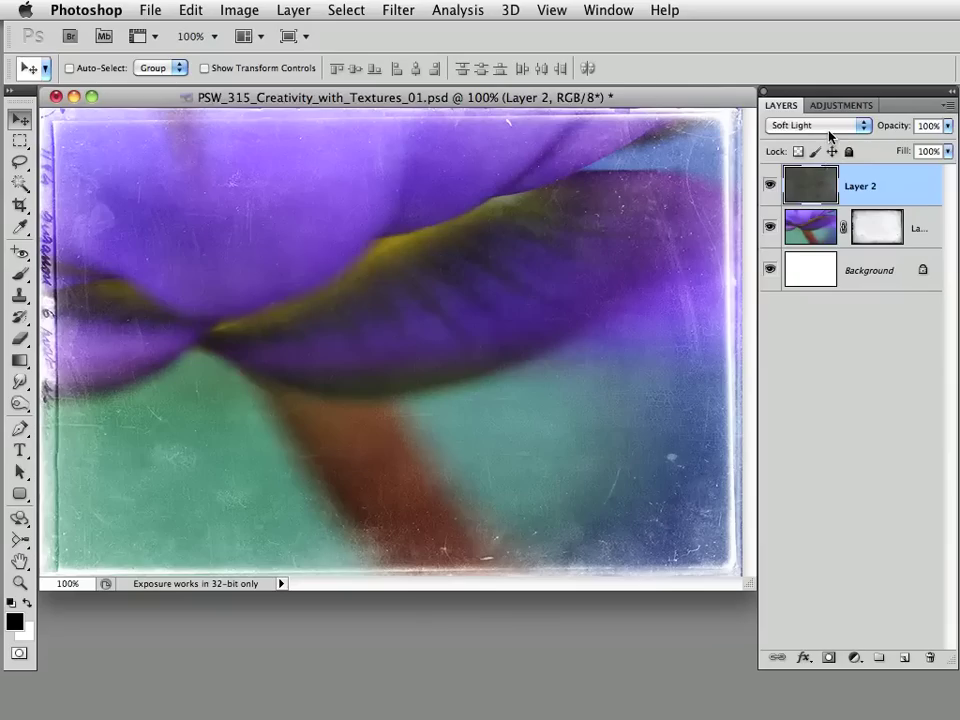
# Compare the flower photo with Layer 2 hidden and shown, both at full view and at 200% zoom
pyautogui.click(769, 185)
pyautogui.click(769, 185)
pyautogui.press('super+plus')
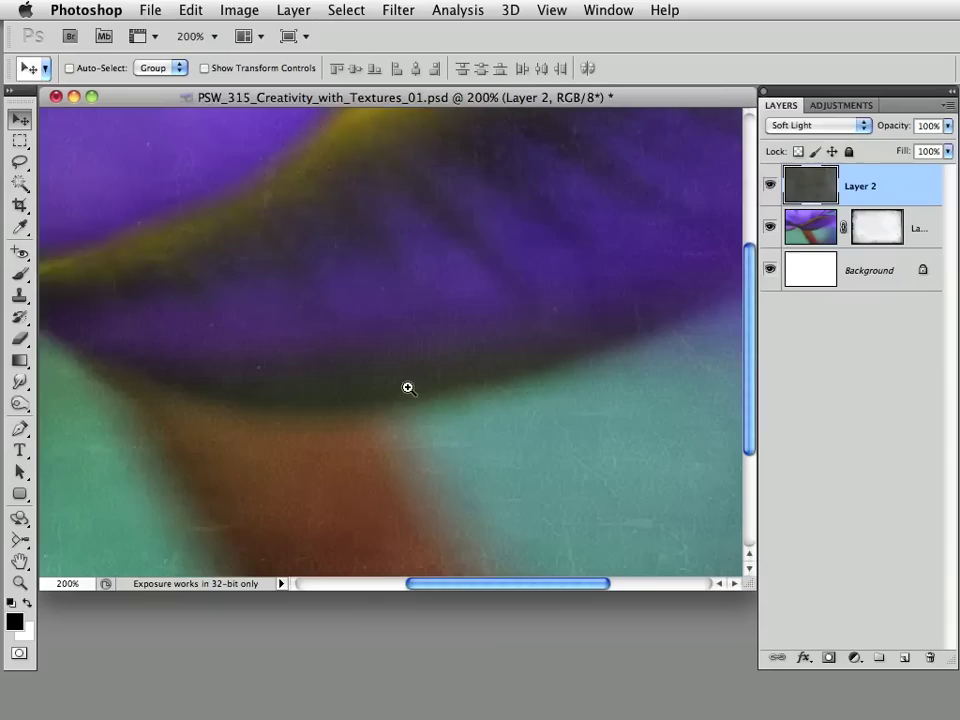
pyautogui.click(769, 186)
pyautogui.click(769, 186)
pyautogui.click(769, 186)
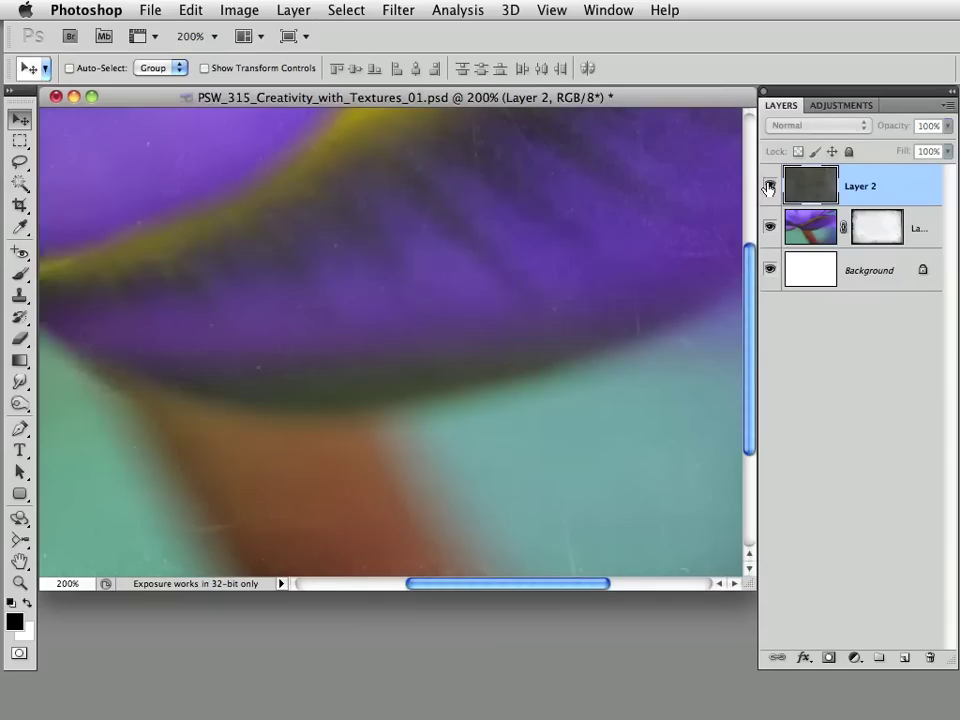
pyautogui.click(769, 186)
pyautogui.press('super+minus')
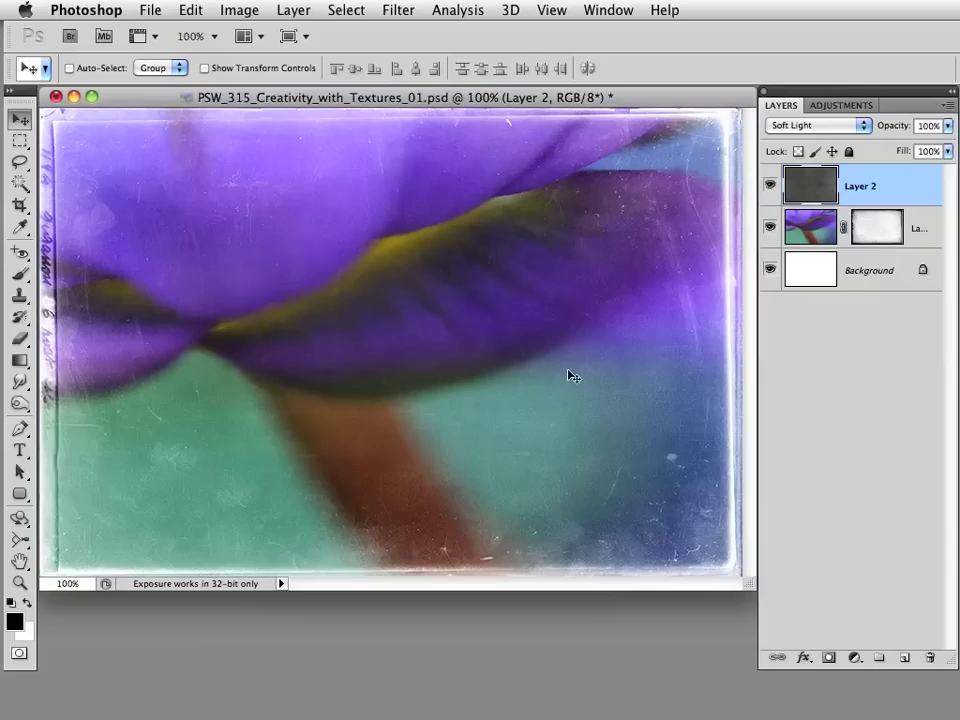
# Compare the photo with Layer 2 hidden and shown, and view the Basalt texture on its own
pyautogui.click(769, 186)
pyautogui.click(769, 186)
pyautogui.click(770, 186)
pyautogui.click(770, 186)
pyautogui.keyDown('alt'); pyautogui.click(770, 188); pyautogui.keyUp('alt')
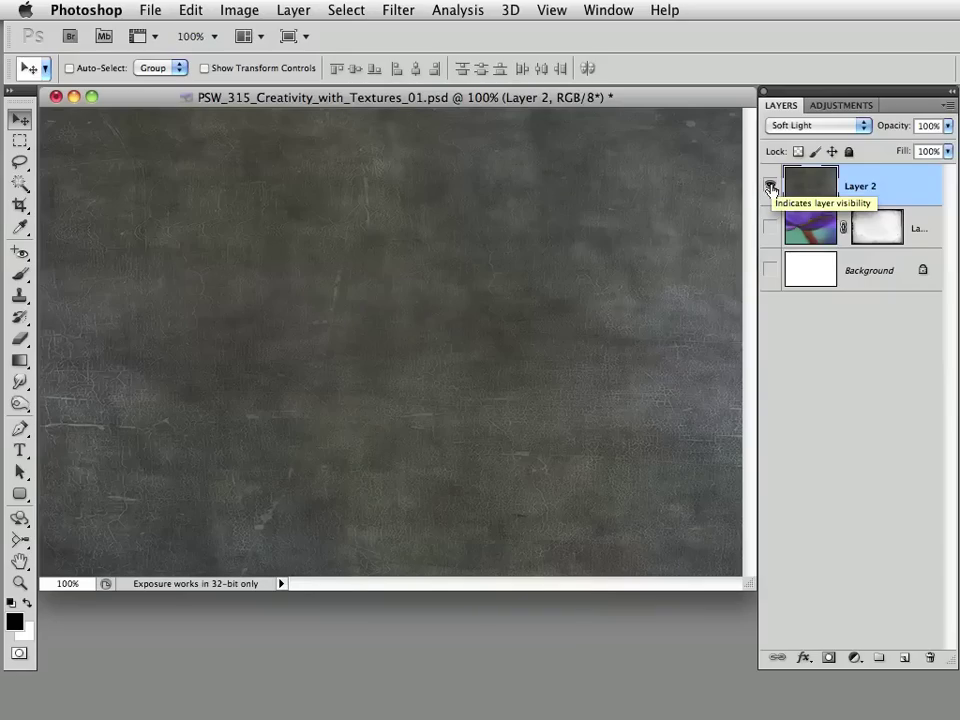
pyautogui.keyDown('alt'); pyautogui.click(770, 188); pyautogui.keyUp('alt')
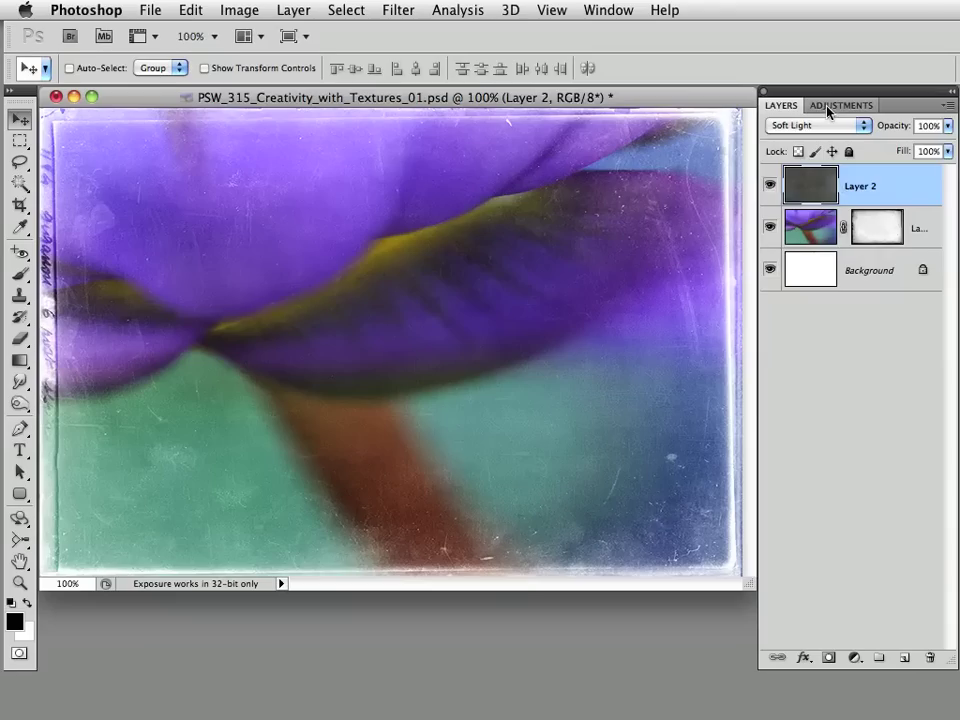
# Add a Black & White adjustment layer above Layer 2, using the previous layer to create a clipping mask
pyautogui.click(828, 108)
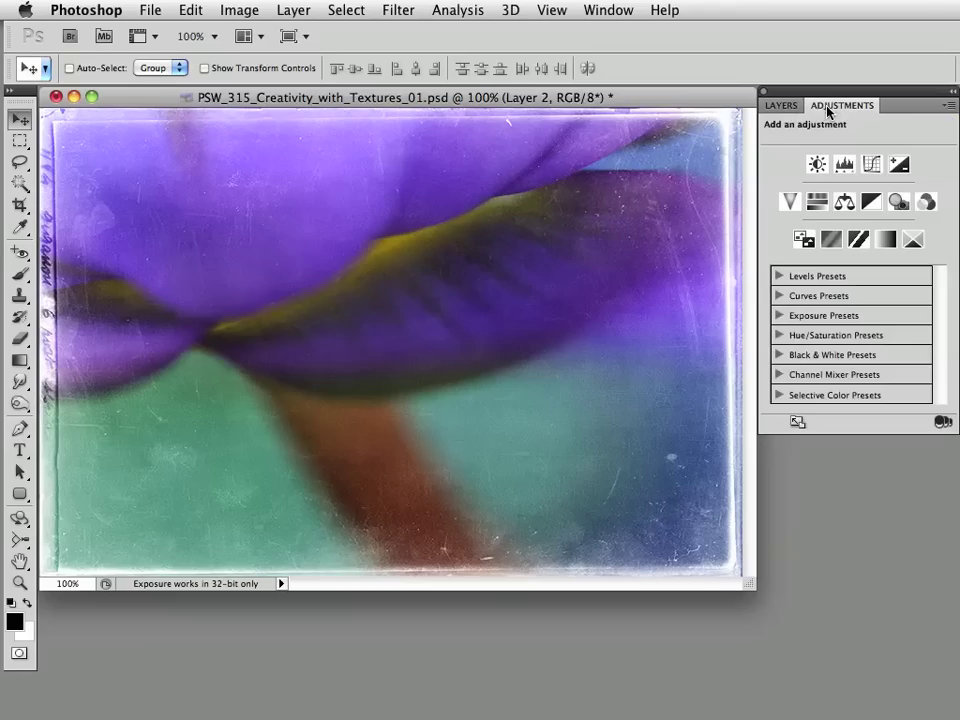
pyautogui.click(612, 11)
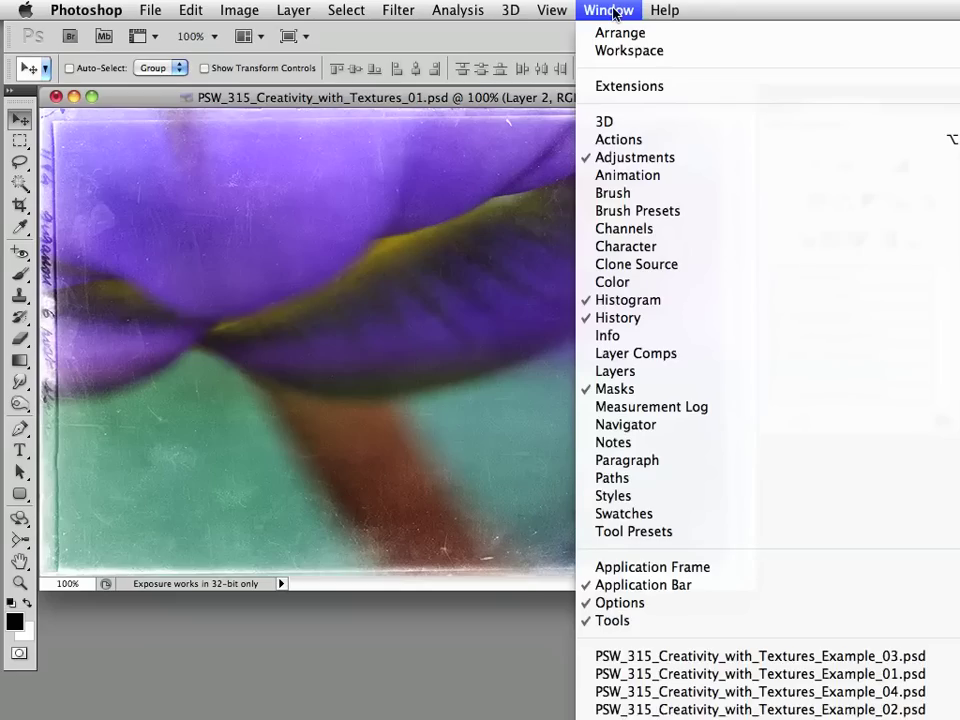
pyautogui.click(612, 11)
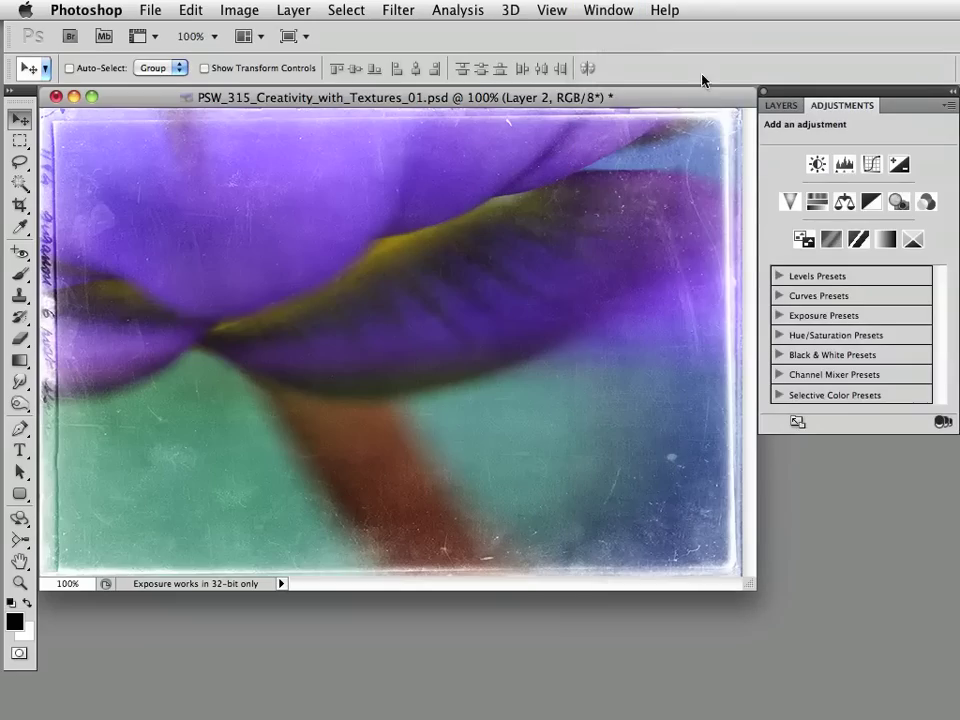
pyautogui.keyDown('alt'); pyautogui.click(871, 206); pyautogui.keyUp('alt')
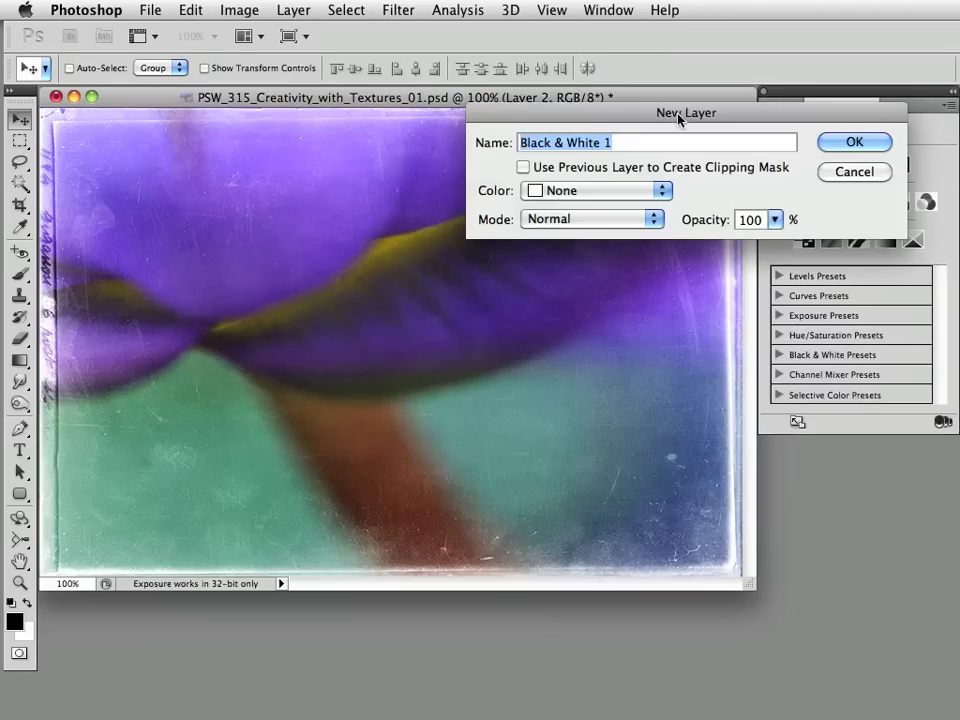
pyautogui.click(523, 172)
pyautogui.click(854, 142)
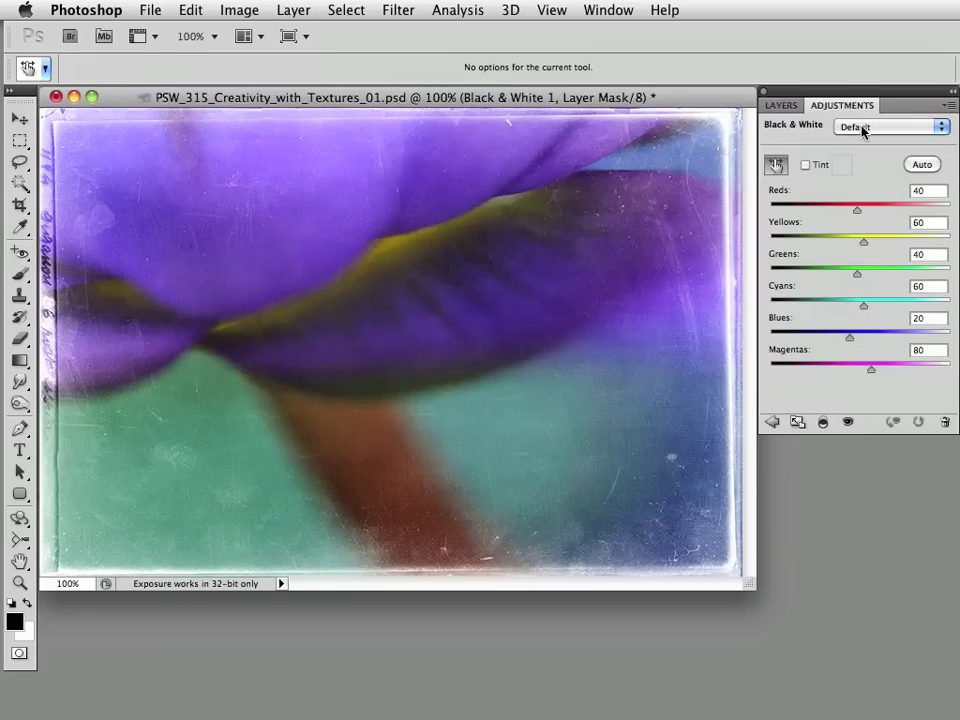
# Try the Blue Filter and Darker presets on the Black & White adjustment, and set it to Green Filter
pyautogui.click(864, 131)
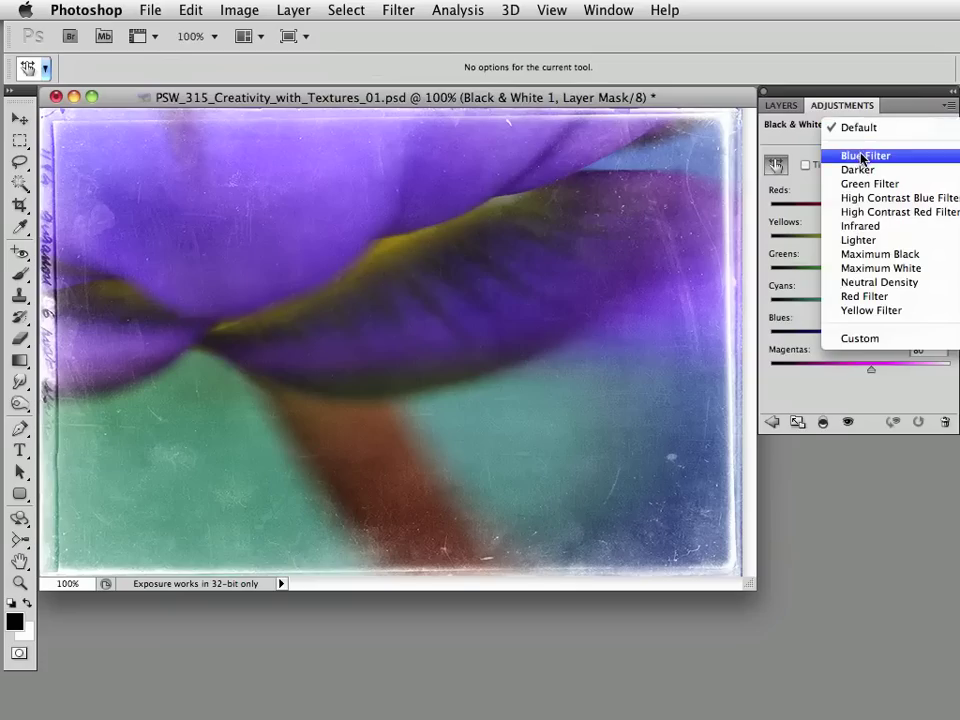
pyautogui.click(856, 155)
pyautogui.click(867, 134)
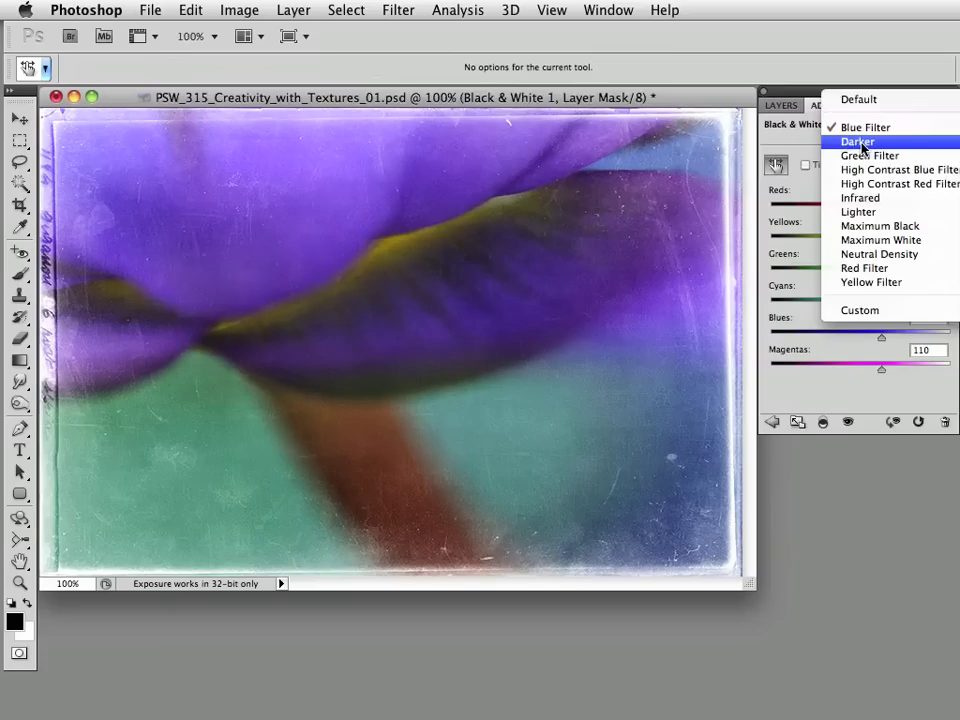
pyautogui.click(862, 143)
pyautogui.click(866, 134)
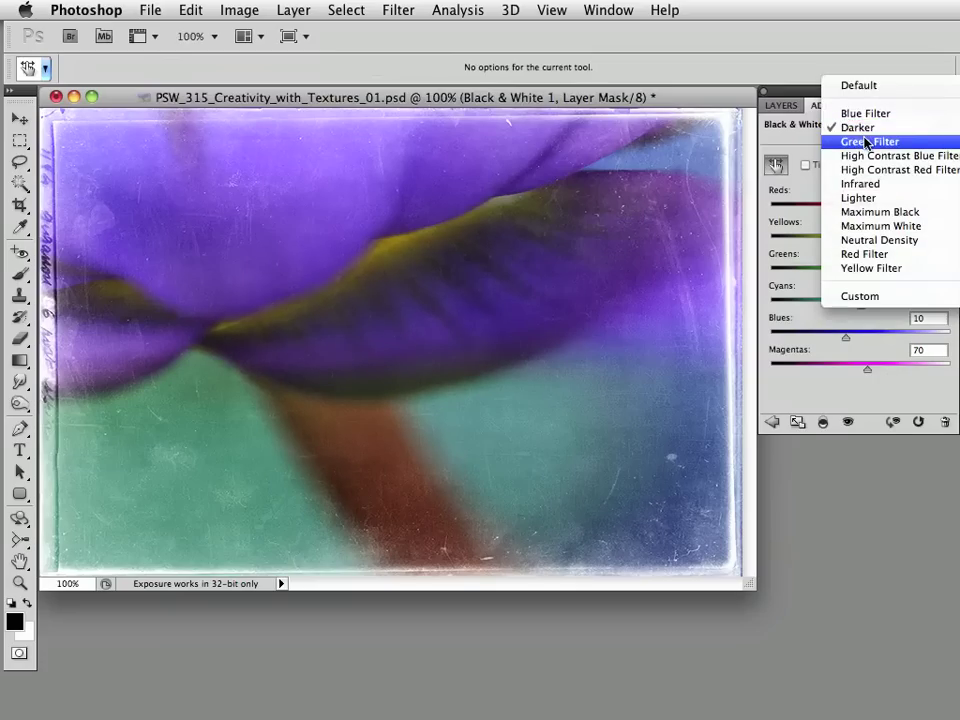
pyautogui.click(866, 142)
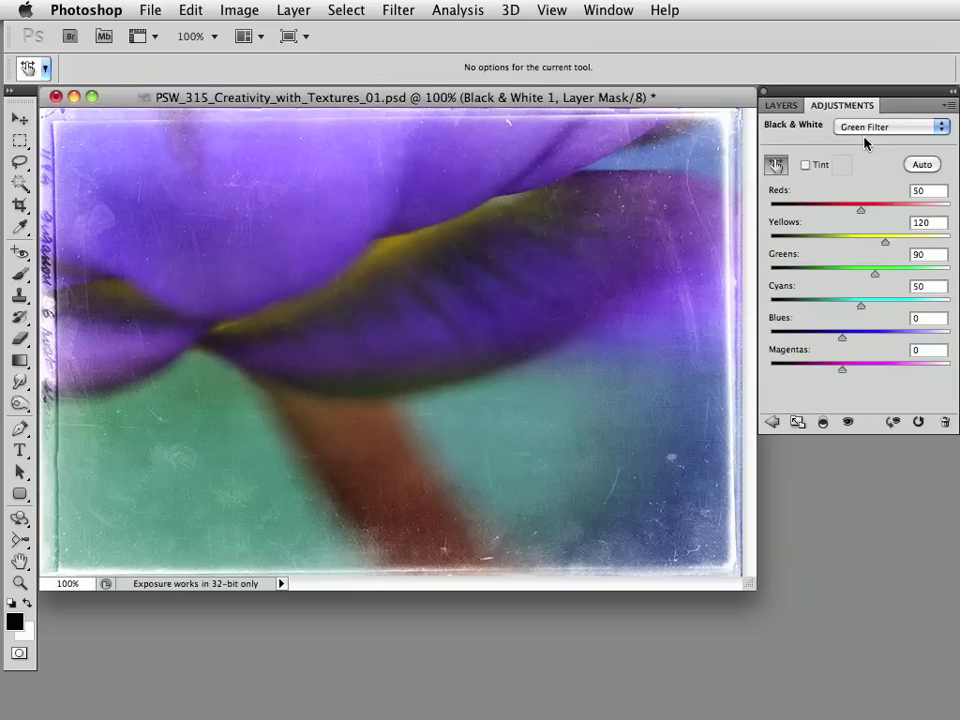
# Compare the image with the Black & White adjustment hidden and shown, and view Layer 2 on its own
pyautogui.click(775, 104)
pyautogui.click(770, 188)
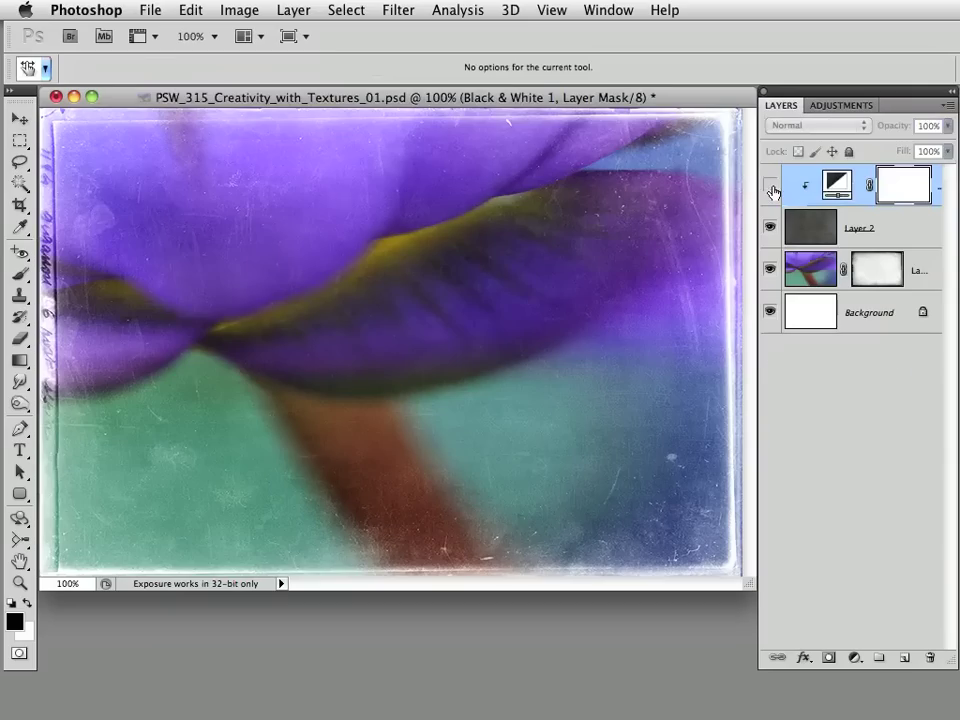
pyautogui.click(770, 188)
pyautogui.click(770, 188)
pyautogui.click(770, 188)
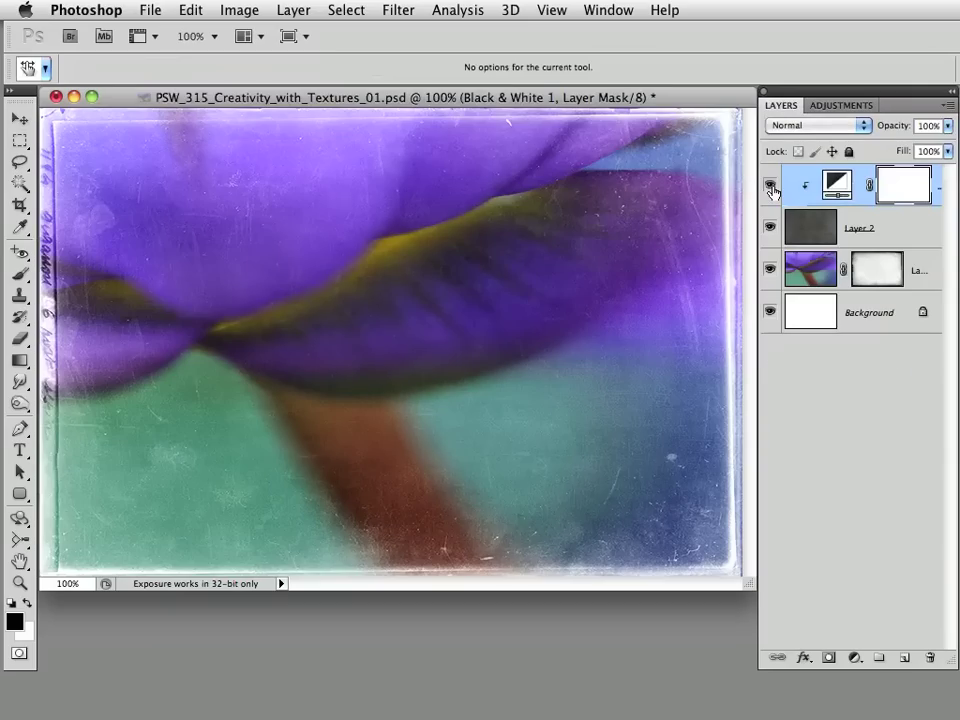
pyautogui.keyDown('alt'); pyautogui.click(770, 228); pyautogui.keyUp('alt')
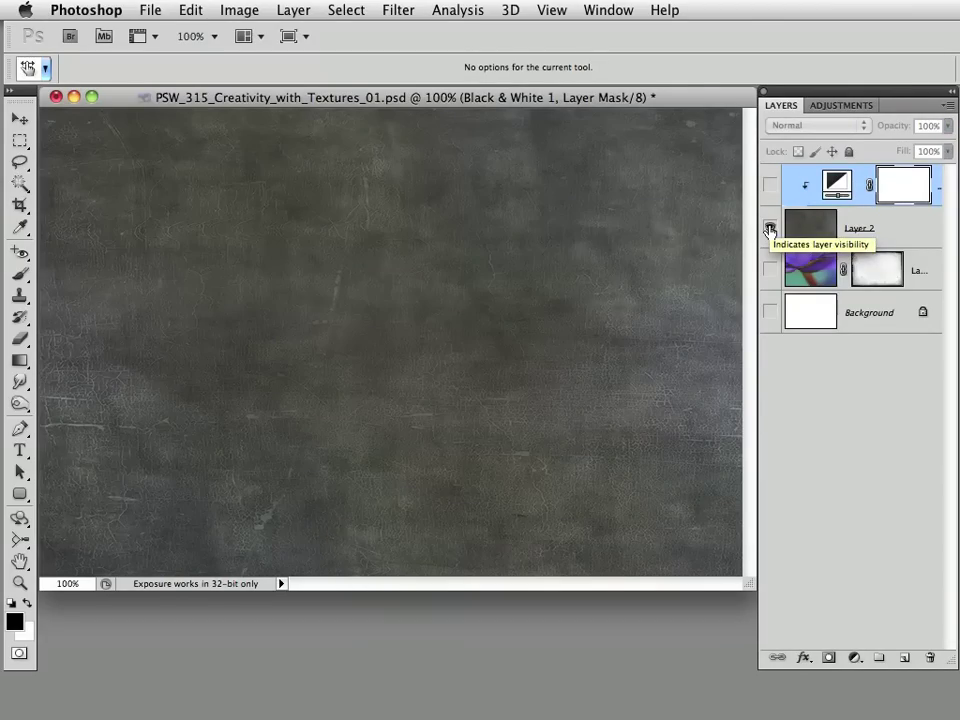
pyautogui.keyDown('alt'); pyautogui.click(770, 228); pyautogui.keyUp('alt')
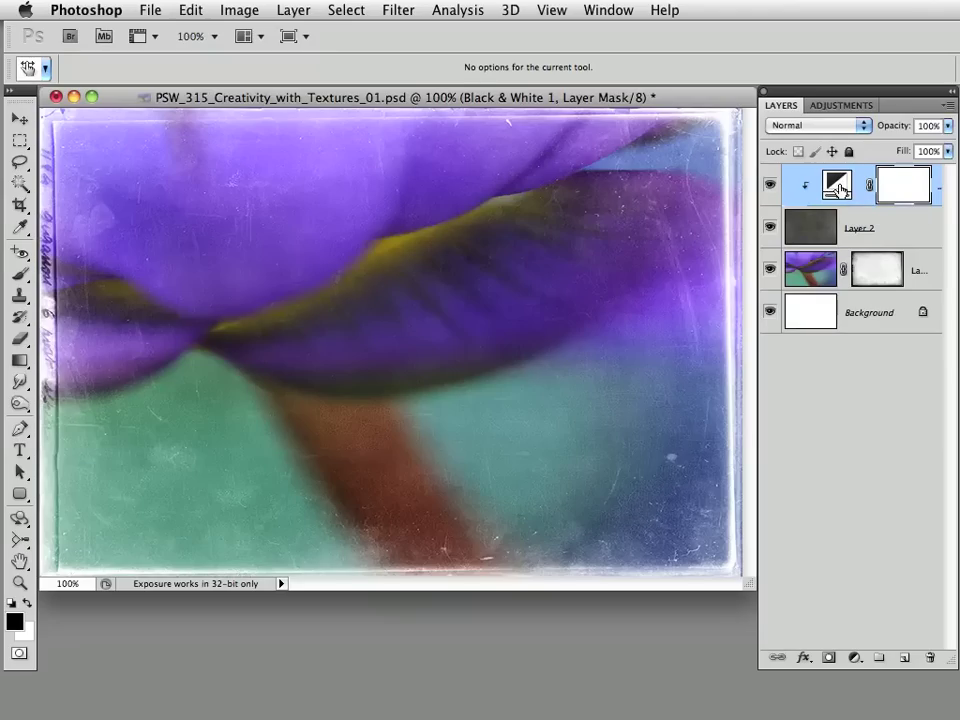
# Add a Curves adjustment layer and brighten the image with RGB curve points at input 67, output 83 and input 194, output 214
pyautogui.click(829, 106)
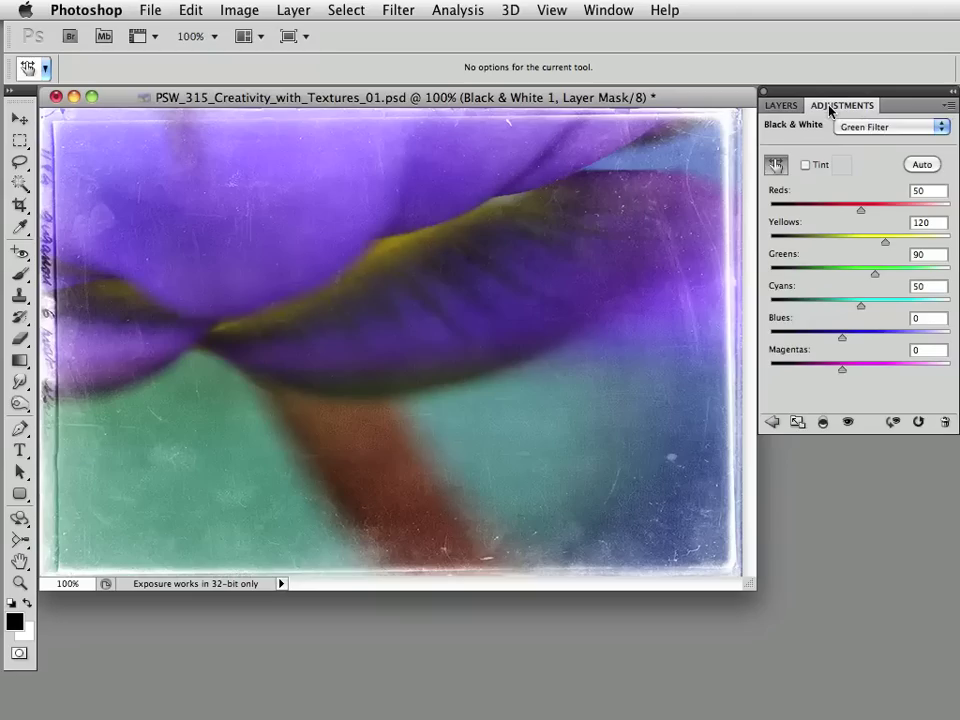
pyautogui.click(773, 425)
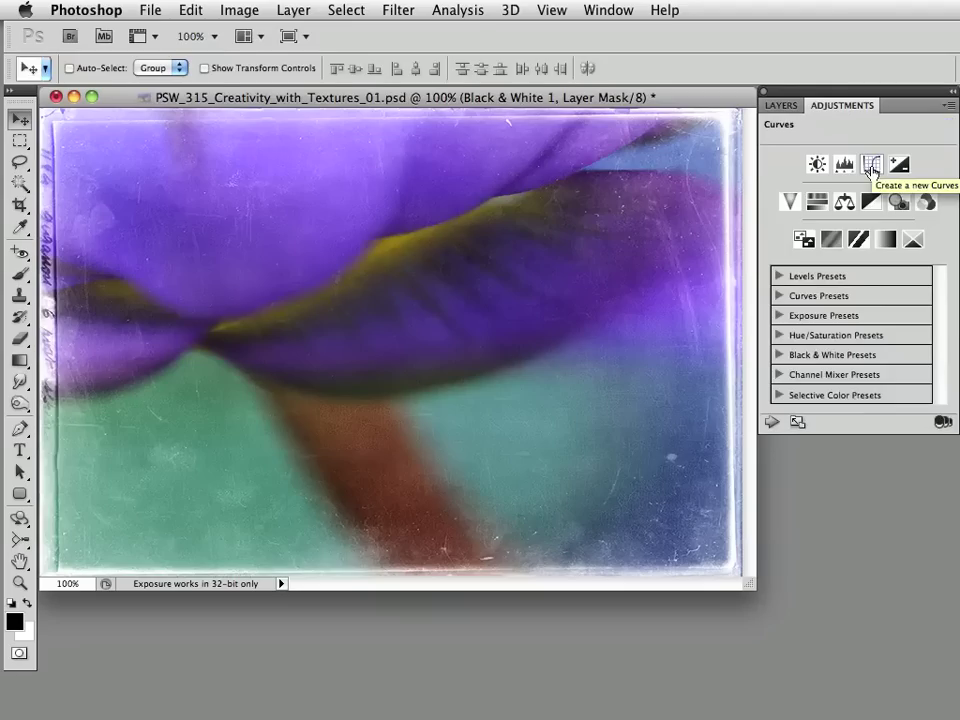
pyautogui.click(871, 166)
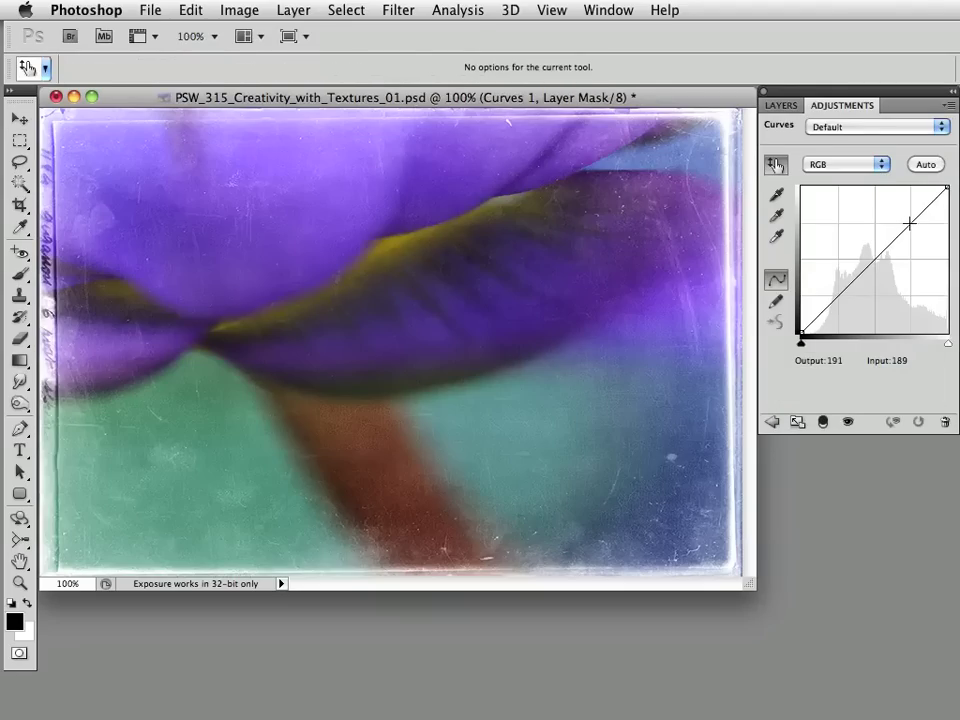
pyautogui.moveTo(909, 223); pyautogui.dragTo(908, 213)
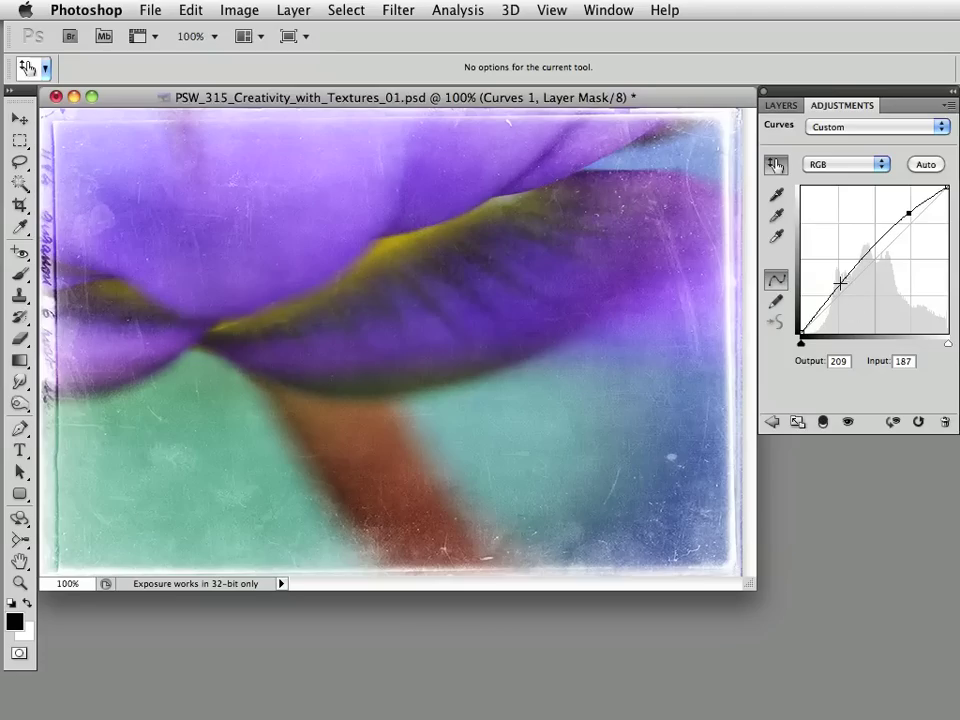
pyautogui.moveTo(840, 283); pyautogui.dragTo(841, 284)
pyautogui.moveTo(906, 214); pyautogui.dragTo(910, 213)
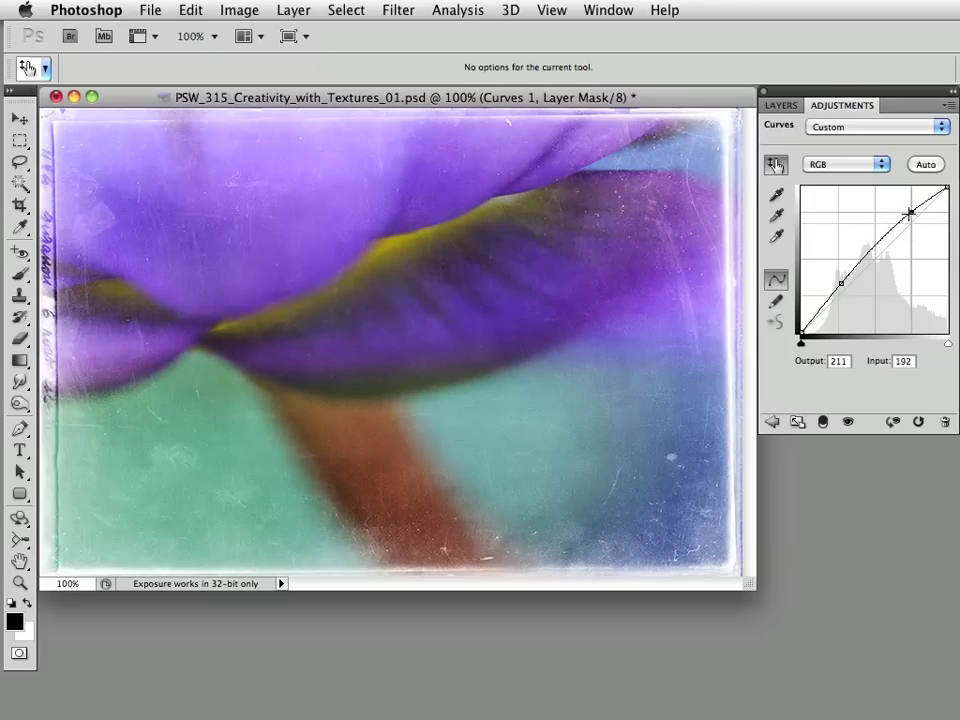
pyautogui.moveTo(841, 284); pyautogui.dragTo(840, 286)
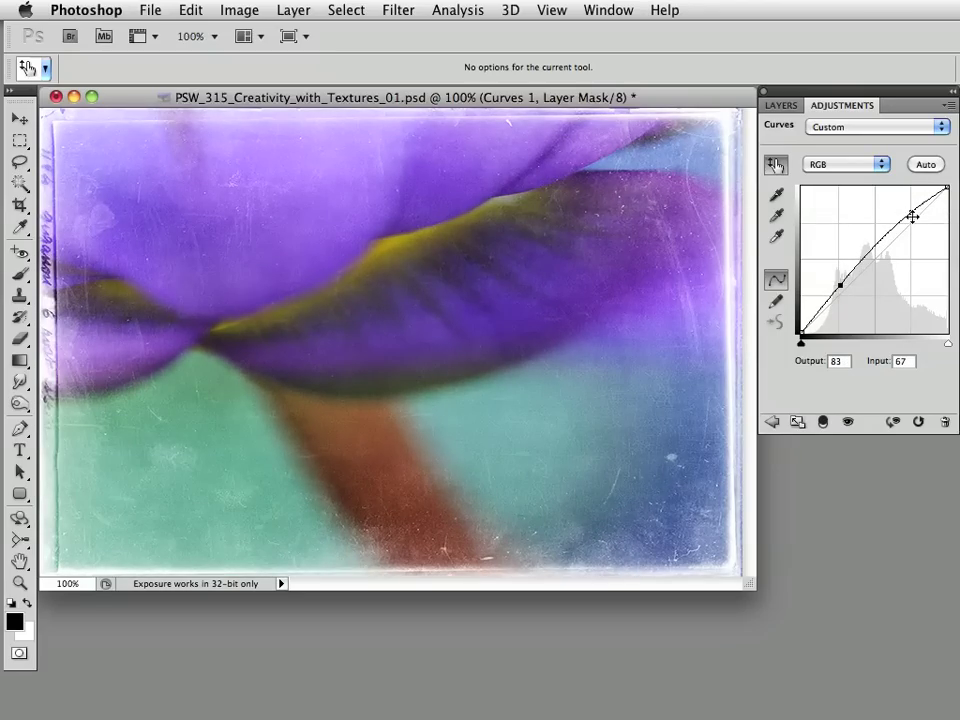
pyautogui.moveTo(913, 216); pyautogui.dragTo(913, 210)
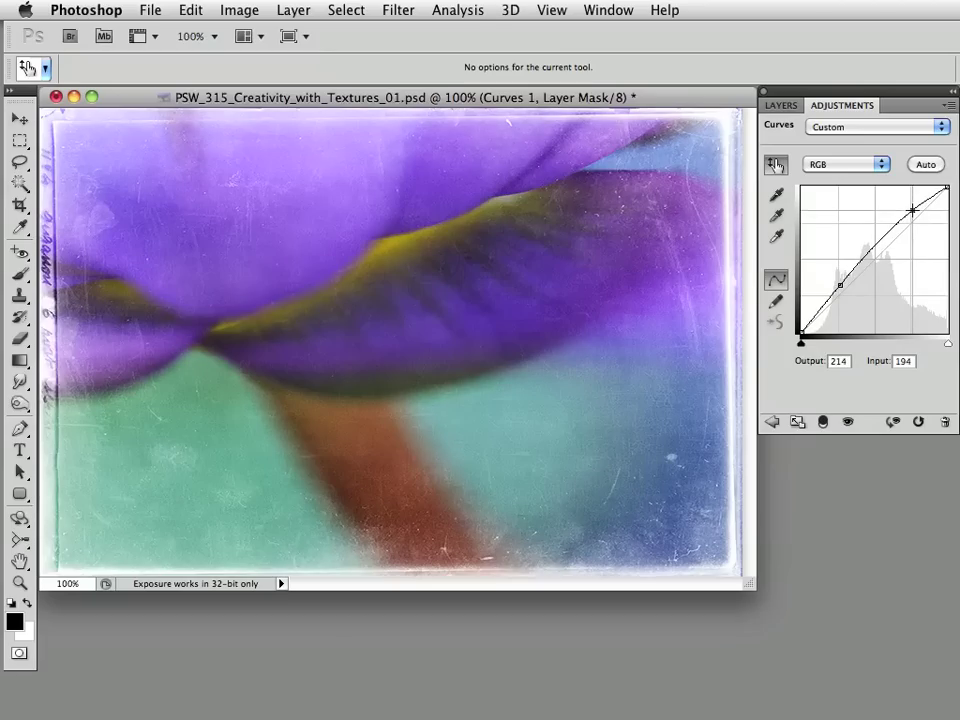
# Compare the image with the Curves adjustment layer hidden and shown
pyautogui.click(784, 106)
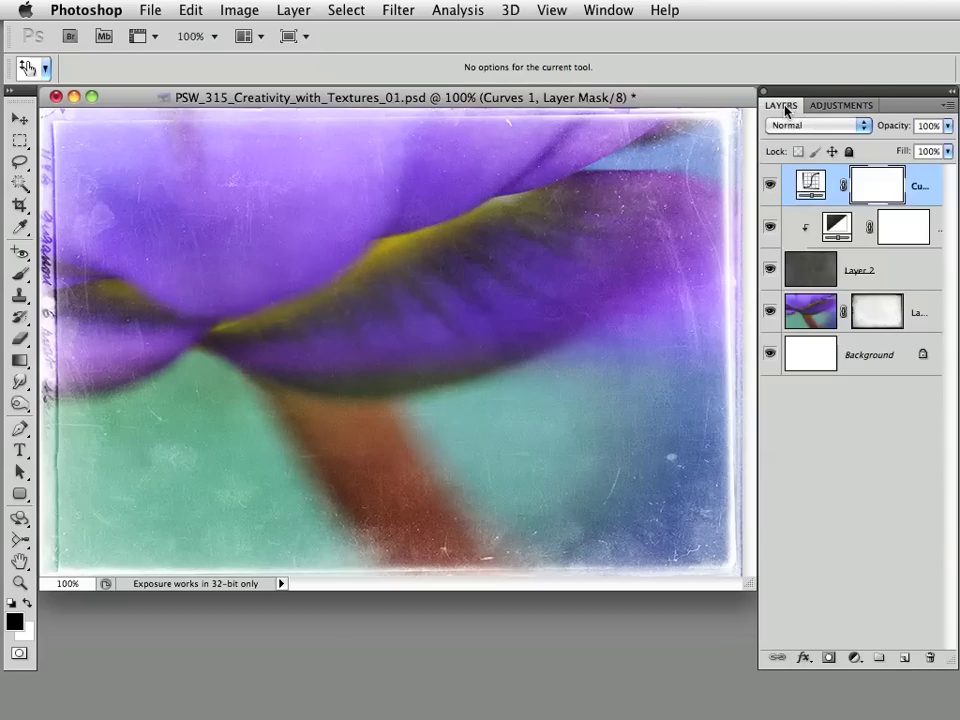
pyautogui.click(771, 188)
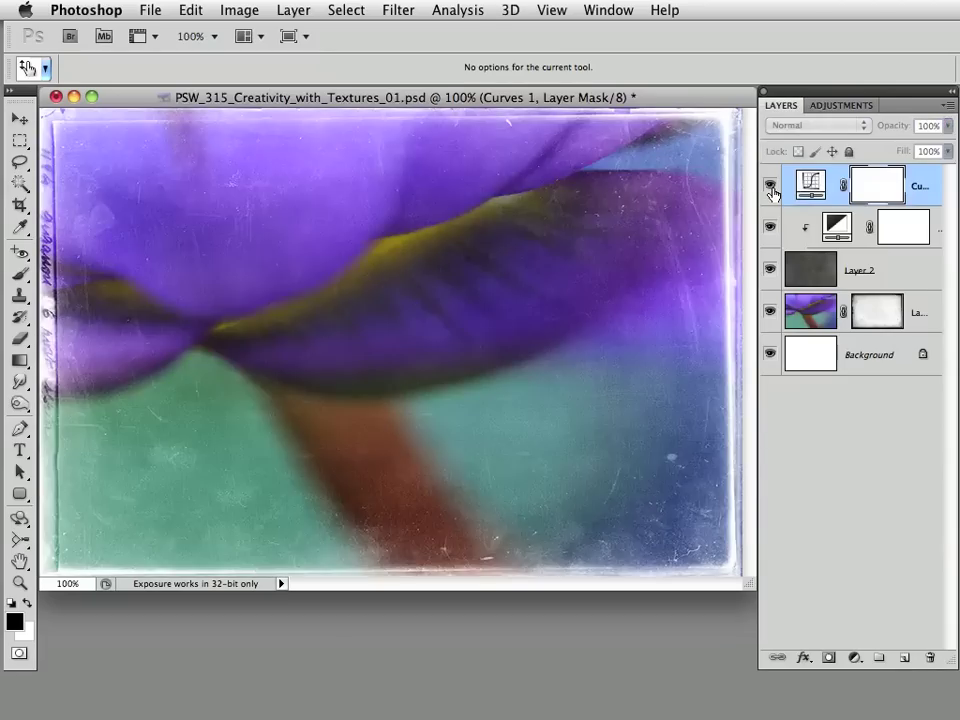
pyautogui.click(771, 188)
pyautogui.click(771, 188)
pyautogui.click(771, 188)
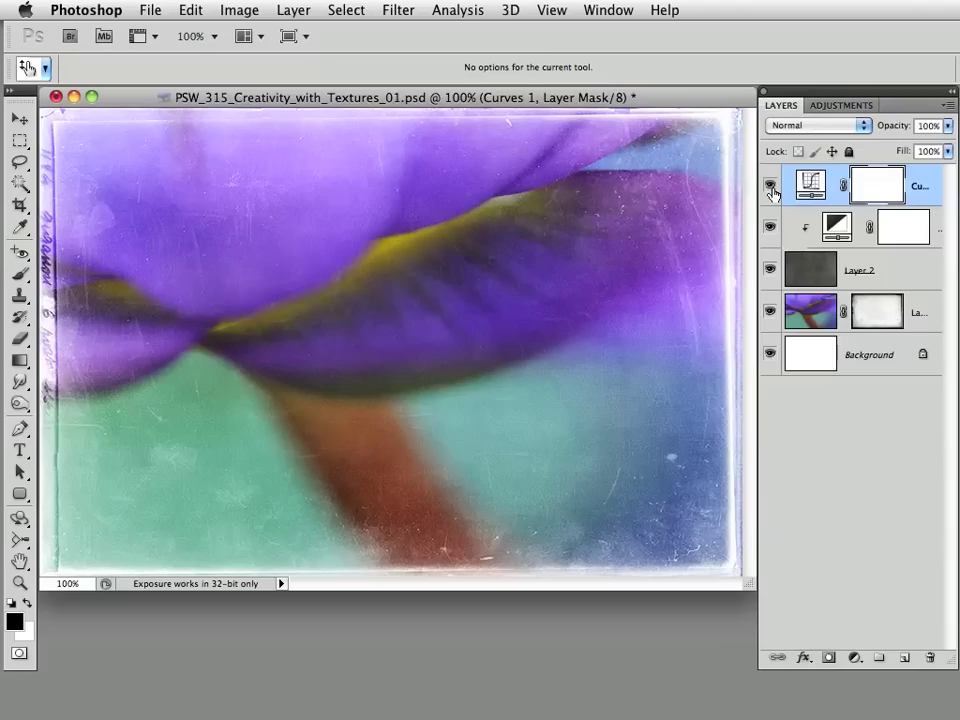
pyautogui.click(771, 188)
pyautogui.click(771, 188)
# Paint black on the Curves layer mask along the photo's upper edge and lower-left corner, using a size 250 brush at 50% opacity
pyautogui.click(21, 276)
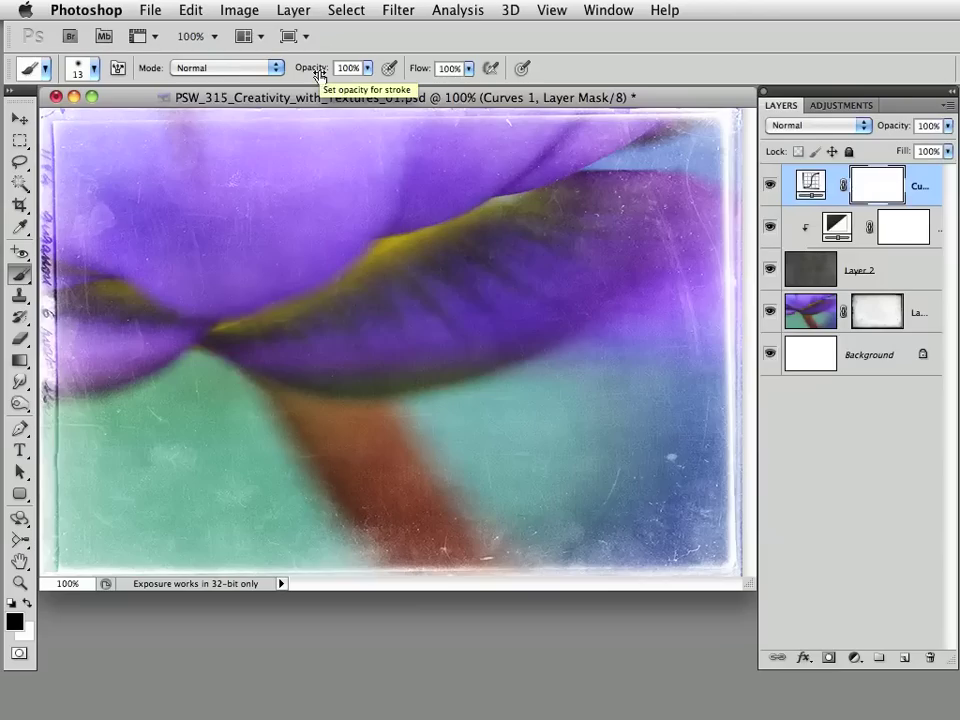
pyautogui.press('5')
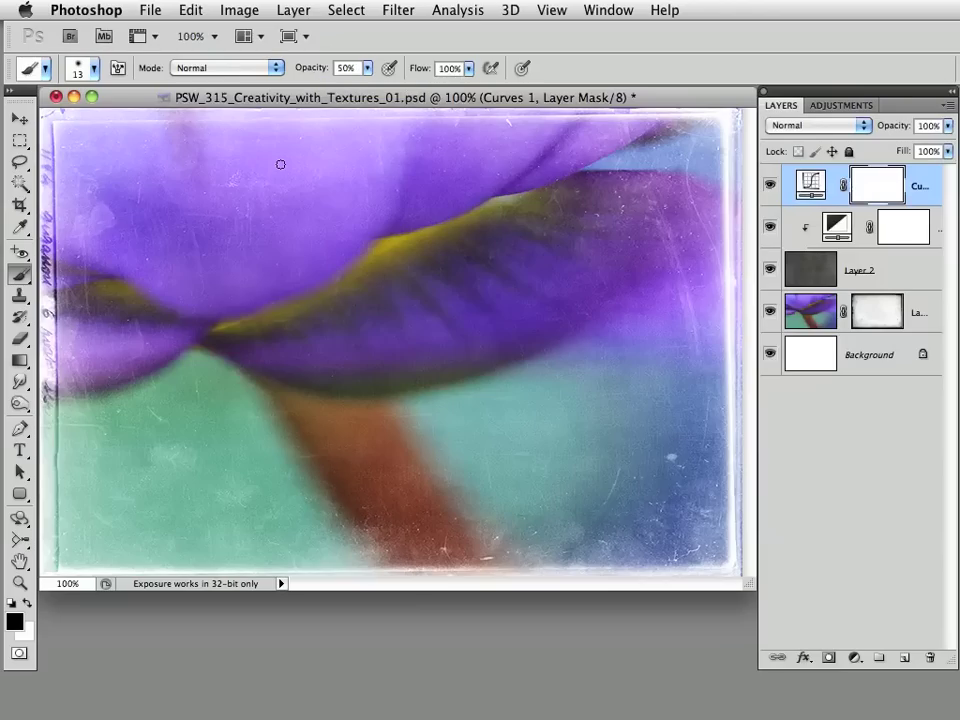
pyautogui.press(']')
pyautogui.press(']')
pyautogui.press(']')
pyautogui.press(']')
pyautogui.press(']')
pyautogui.press(']')
pyautogui.press(']')
pyautogui.press(']')
pyautogui.press(']')
pyautogui.press(']')
pyautogui.press(']')
pyautogui.press(']')
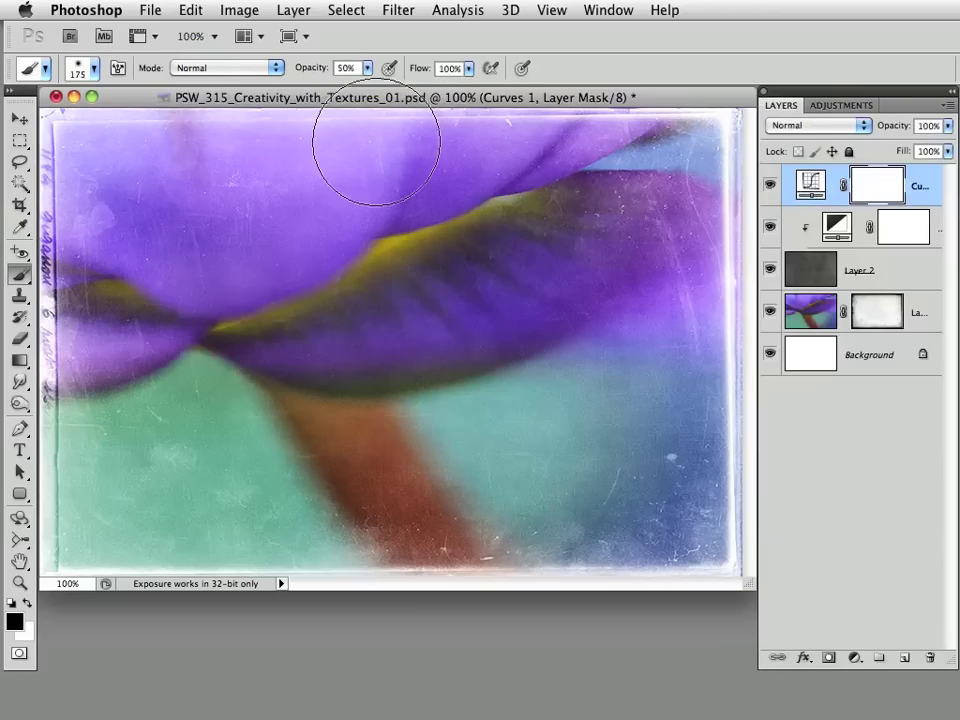
pyautogui.press('super+minus')
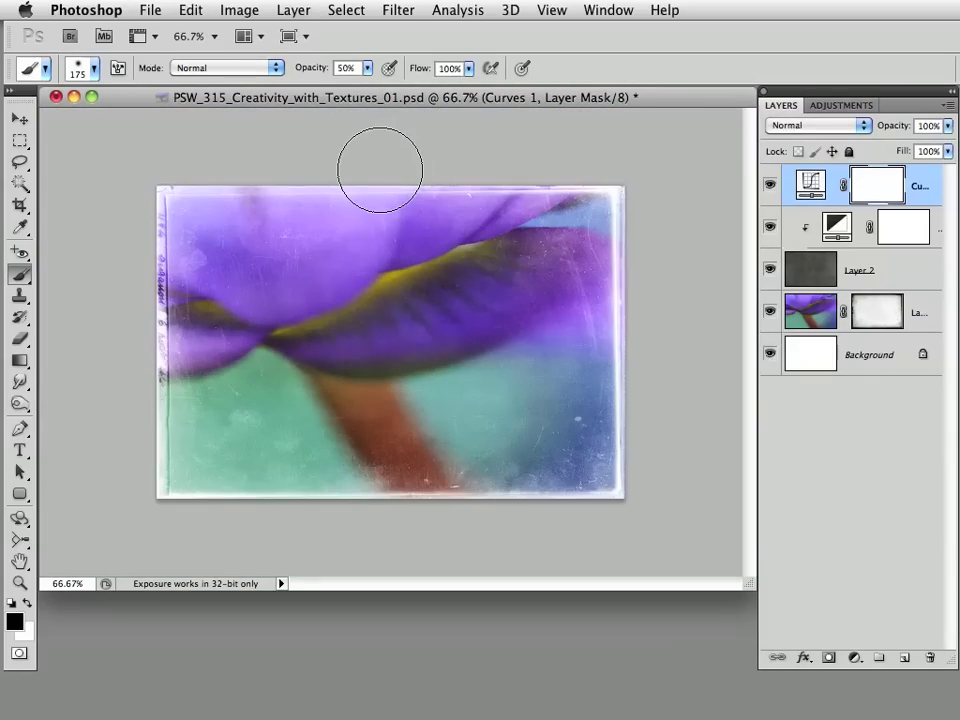
pyautogui.press(']')
pyautogui.press(']')
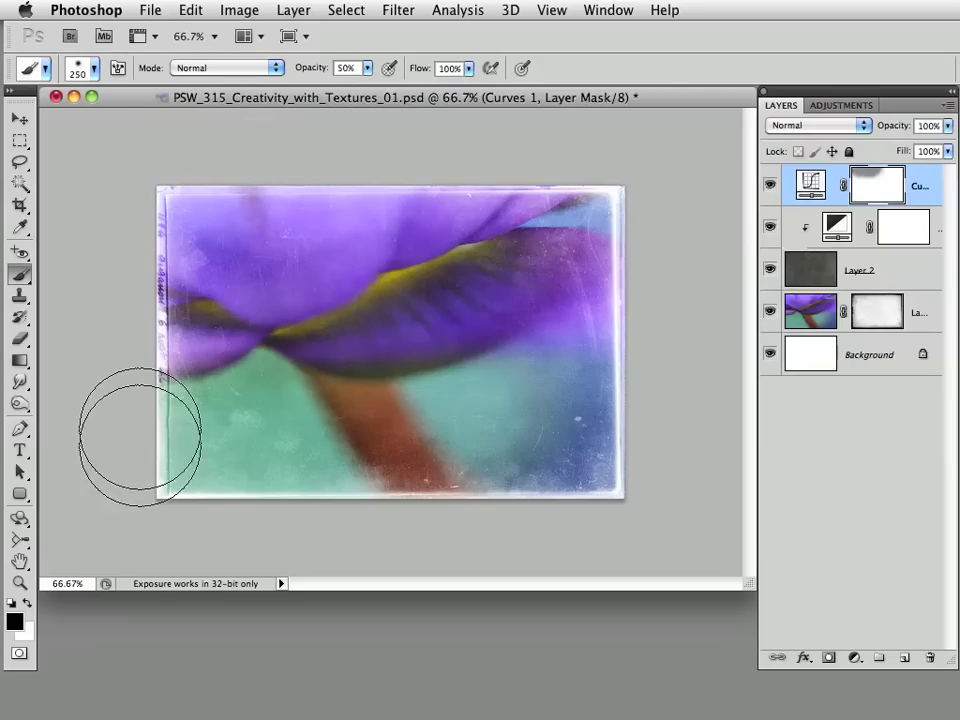
pyautogui.moveTo(259, 506)
pyautogui.mouseDown()
pyautogui.moveTo(129, 386)
pyautogui.moveTo(133, 339)
pyautogui.moveTo(129, 403)
pyautogui.moveTo(209, 500)
pyautogui.mouseUp()
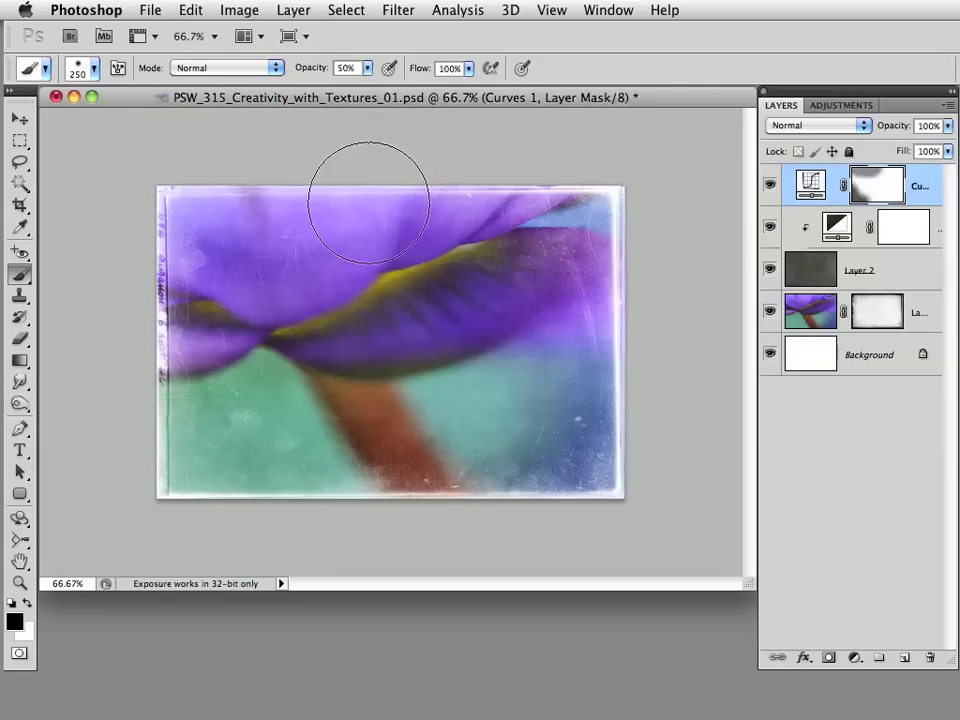
pyautogui.moveTo(369, 204)
pyautogui.mouseDown()
pyautogui.moveTo(321, 173)
pyautogui.moveTo(333, 167)
pyautogui.moveTo(293, 167)
pyautogui.mouseUp()
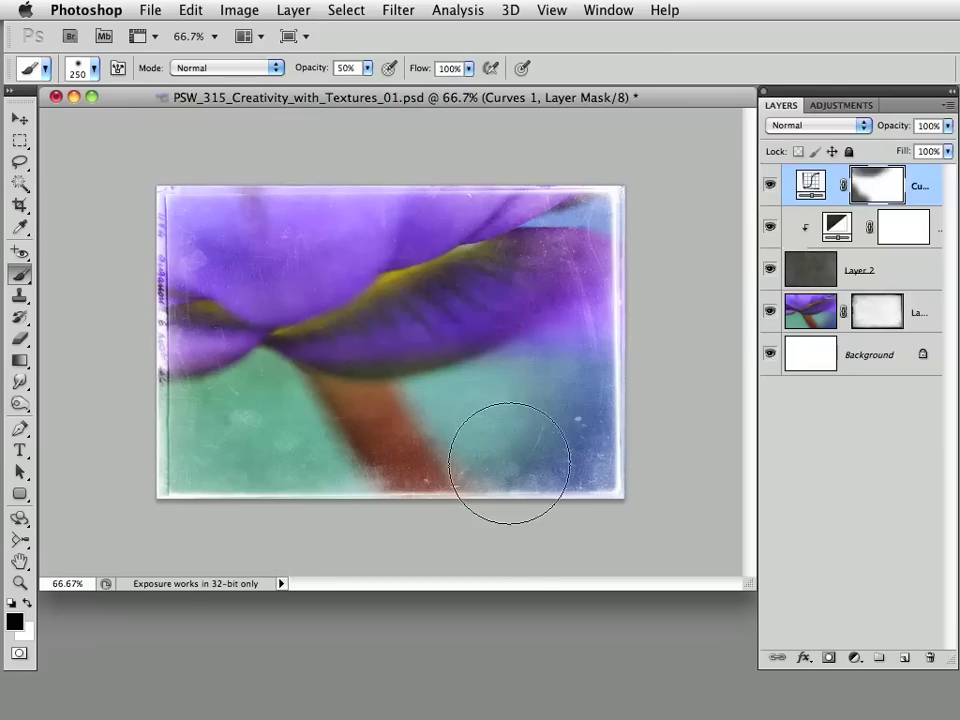
pyautogui.moveTo(510, 467)
pyautogui.mouseDown()
pyautogui.moveTo(527, 531)
pyautogui.moveTo(538, 461)
pyautogui.moveTo(461, 311)
pyautogui.mouseUp()
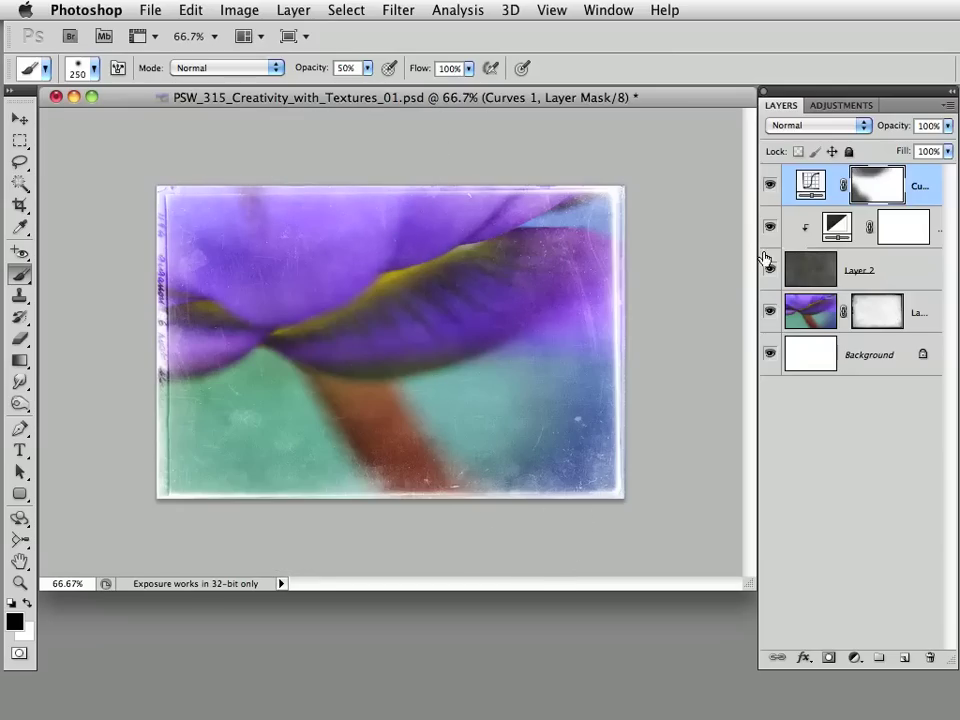
# Inspect the painted Curves layer mask on its own and compare the photo with the Curves layer hidden and shown
pyautogui.keyDown('alt'); pyautogui.click(886, 186); pyautogui.keyUp('alt')
pyautogui.keyDown('alt'); pyautogui.click(886, 186); pyautogui.keyUp('alt')
pyautogui.click(769, 185)
pyautogui.click(769, 185)
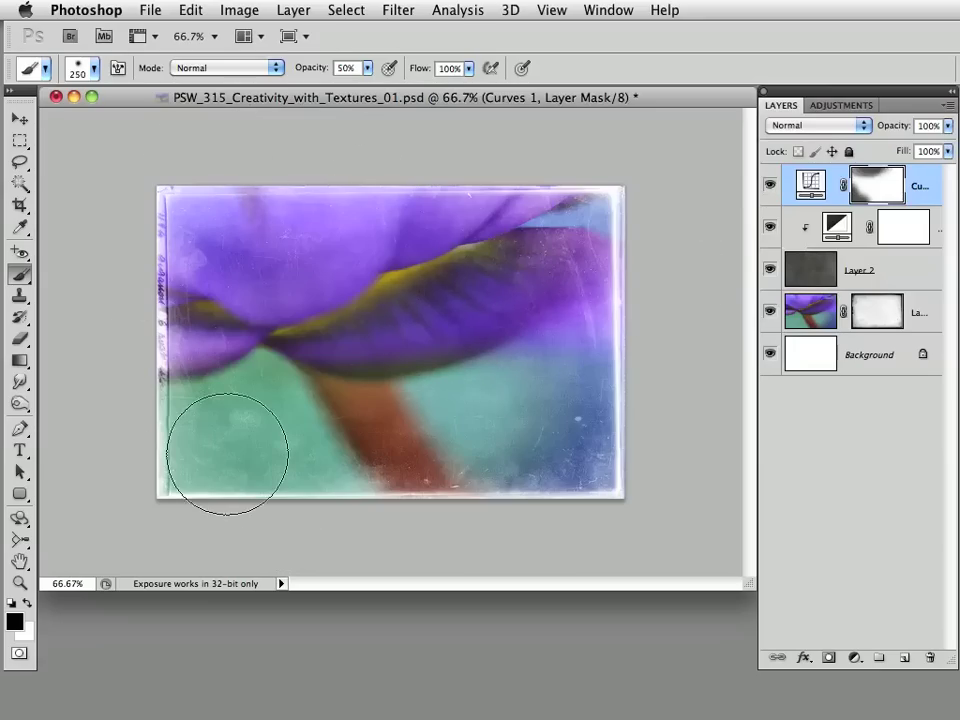
pyautogui.keyDown('alt'); pyautogui.click(886, 196); pyautogui.keyUp('alt')
pyautogui.keyDown('alt'); pyautogui.click(886, 196); pyautogui.keyUp('alt')
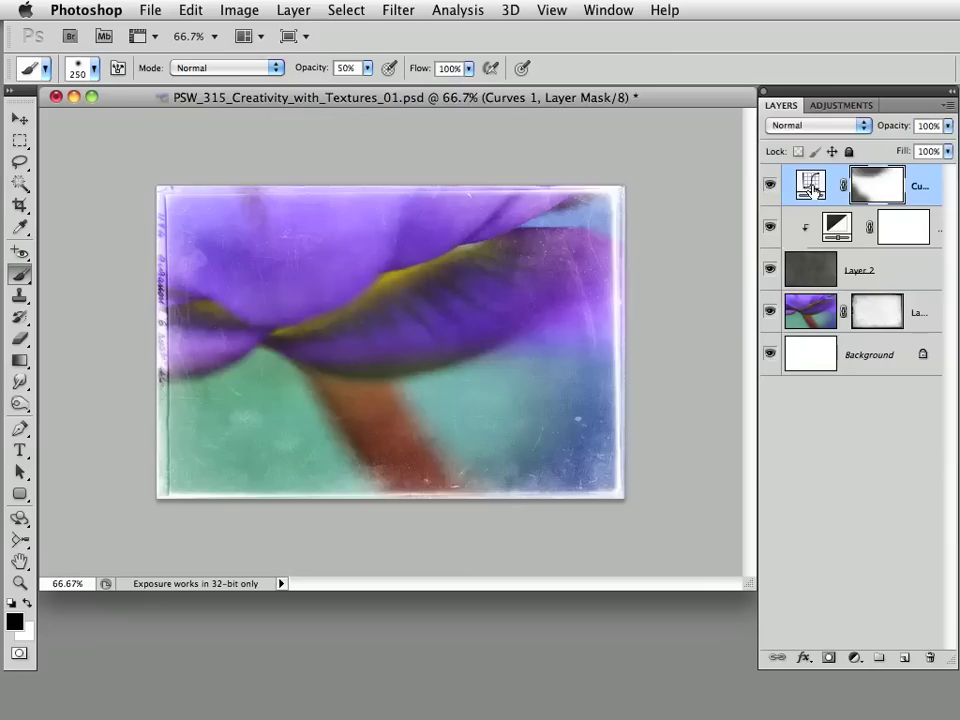
# Compare the photo at 100% with the Curves layer hidden and shown, and select the Layer 2 texture layer
pyautogui.keyDown('super'); pyautogui.click(501, 300); pyautogui.keyUp('super')
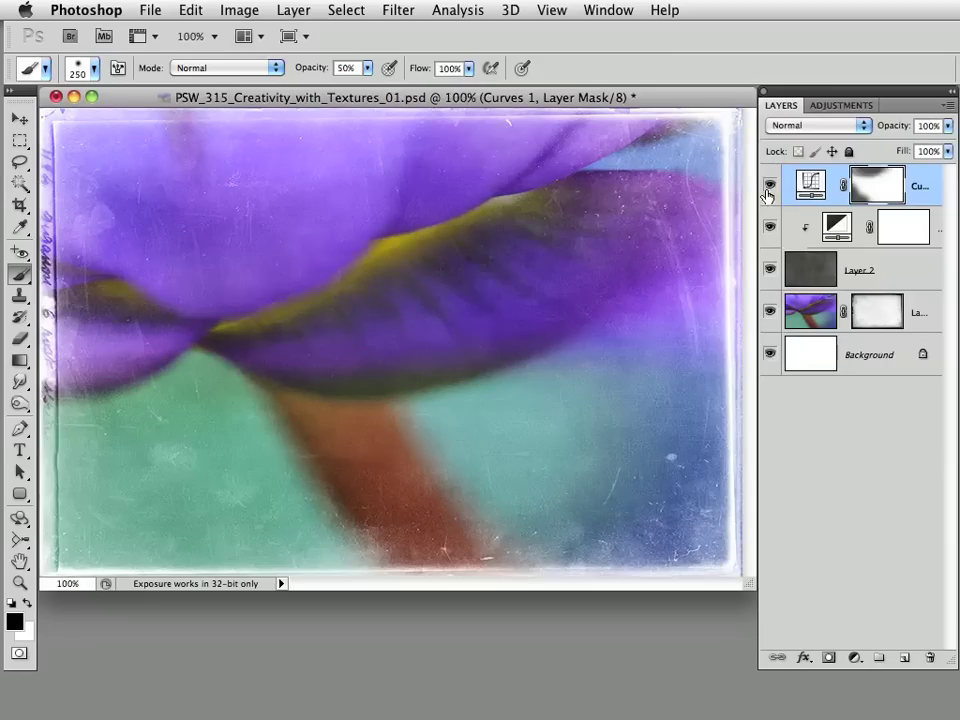
pyautogui.click(769, 188)
pyautogui.click(769, 188)
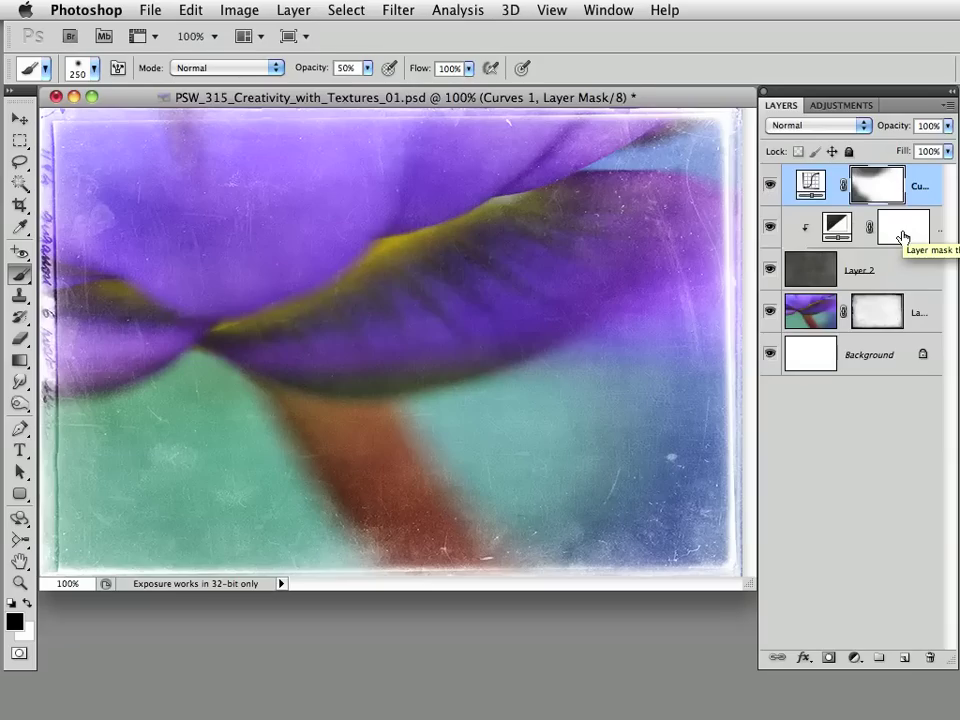
pyautogui.click(825, 268)
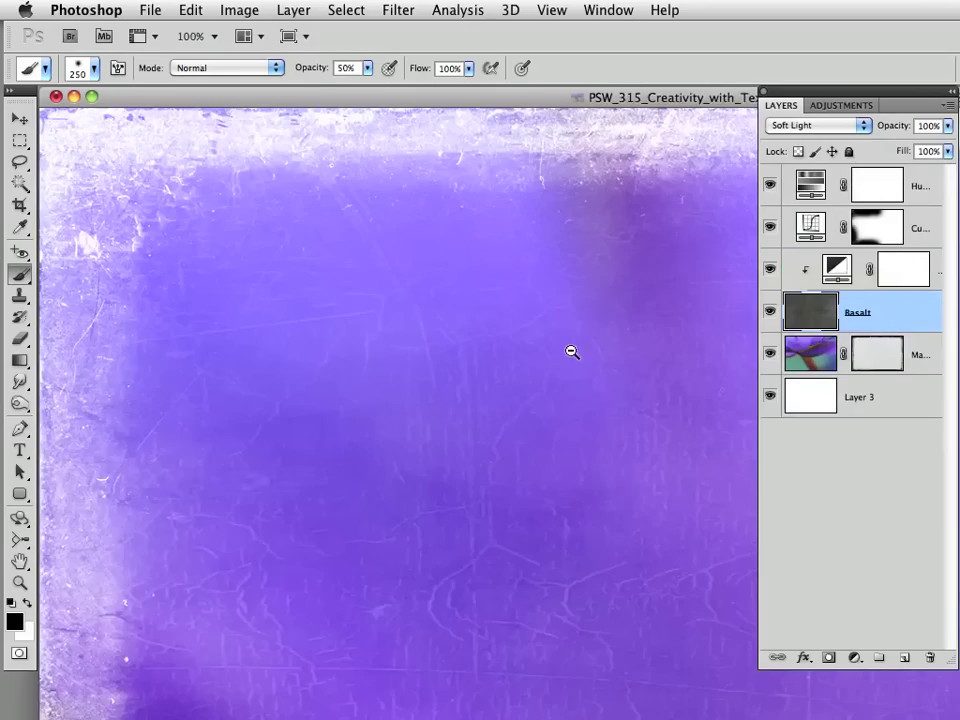
# Isolate the masked flower layer at 25% zoom, compare it with its edge mask disabled and enabled, and show all layers again
pyautogui.keyDown('alt'); pyautogui.click(571, 352); pyautogui.keyUp('alt')
pyautogui.keyDown('alt'); pyautogui.click(572, 351); pyautogui.keyUp('alt')
pyautogui.keyDown('alt'); pyautogui.click(572, 351); pyautogui.keyUp('alt')
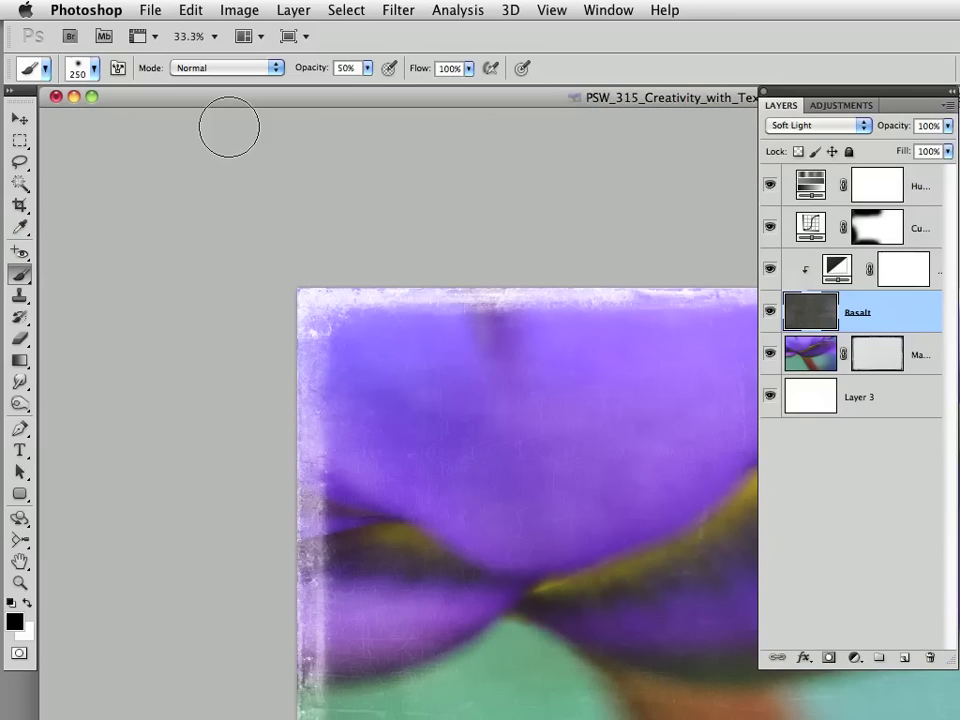
pyautogui.click(92, 97)
pyautogui.keyDown('alt'); pyautogui.click(212, 207); pyautogui.keyUp('alt')
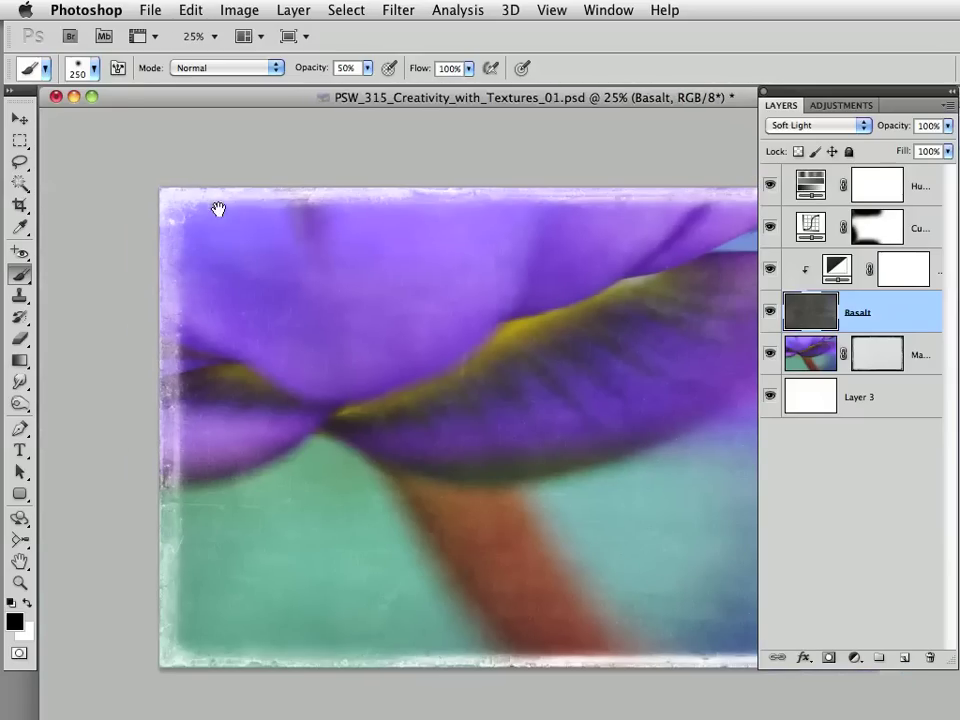
pyautogui.click(91, 98)
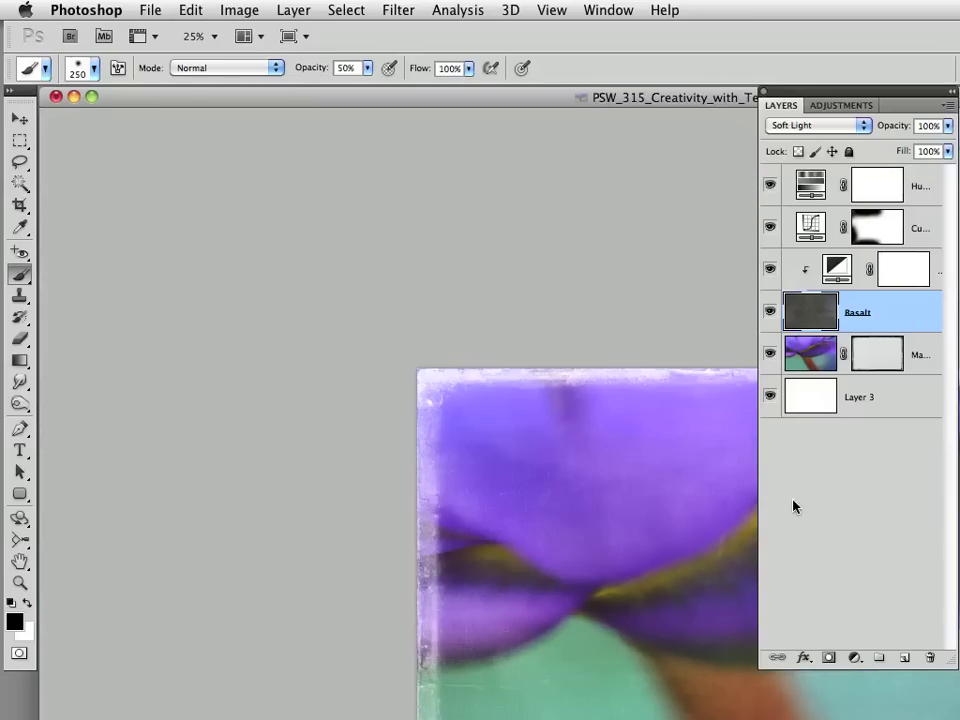
pyautogui.click(91, 97)
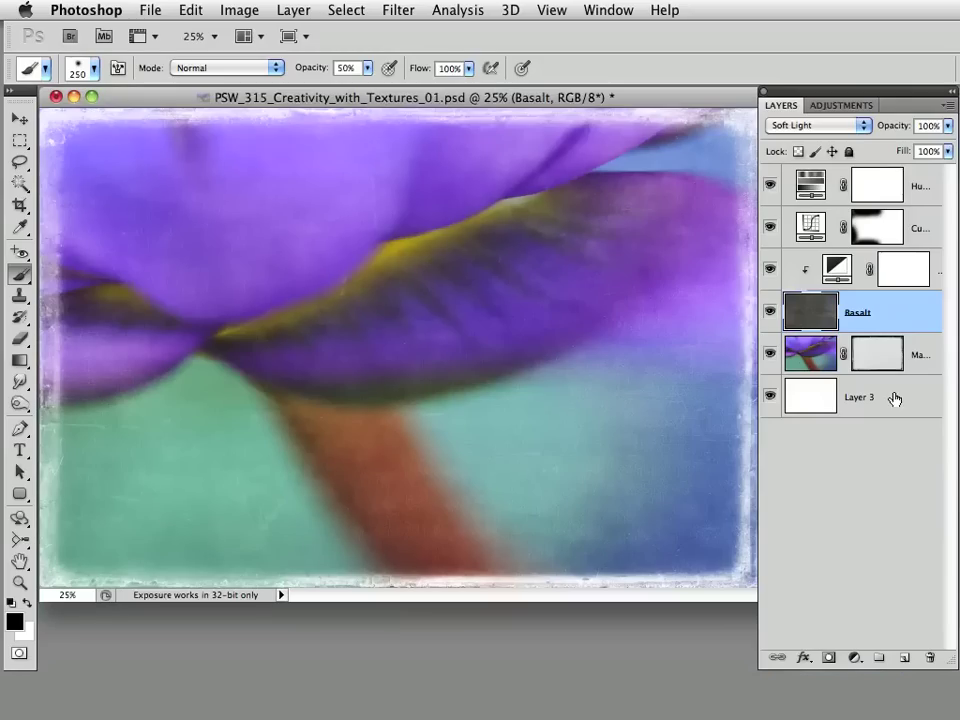
pyautogui.keyDown('alt'); pyautogui.click(768, 355); pyautogui.keyUp('alt')
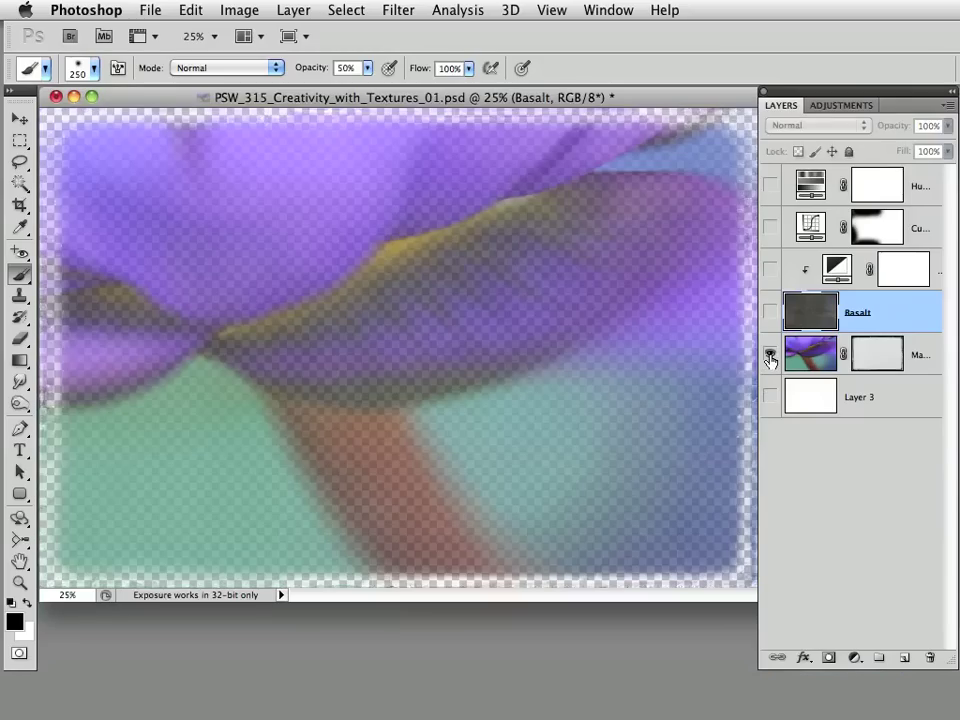
pyautogui.keyDown('shift'); pyautogui.click(870, 360); pyautogui.keyUp('shift')
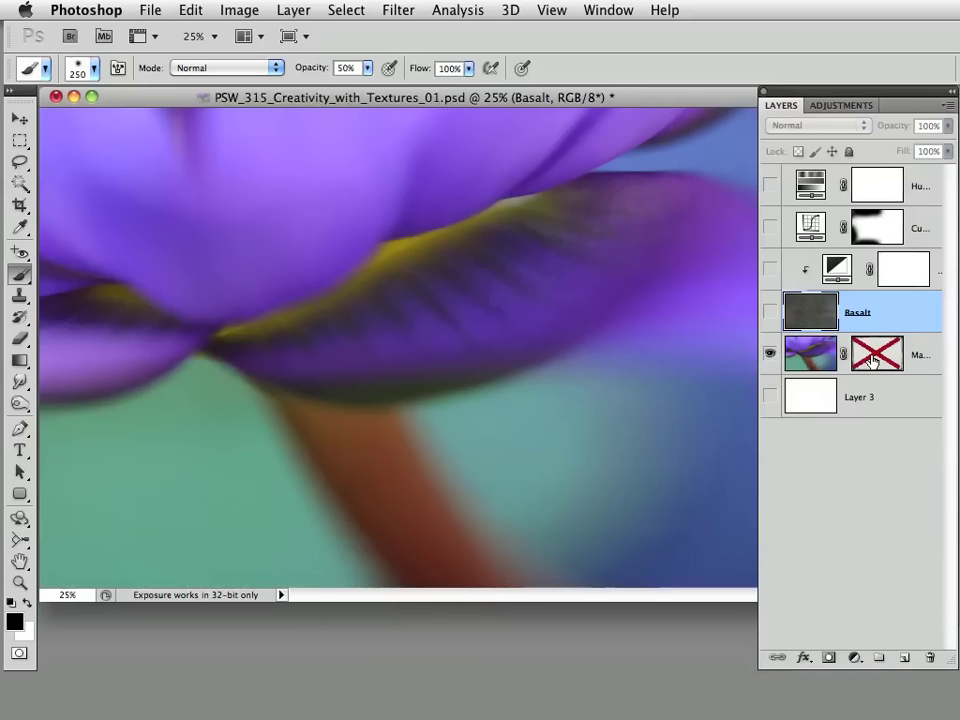
pyautogui.keyDown('shift'); pyautogui.click(872, 362); pyautogui.keyUp('shift')
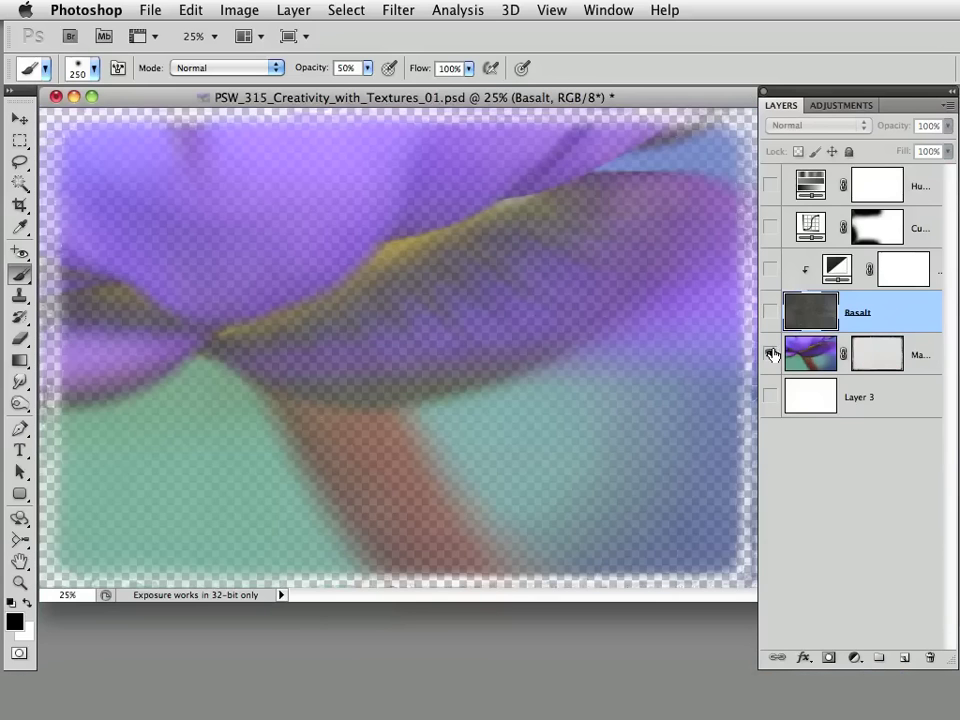
pyautogui.keyDown('alt'); pyautogui.click(769, 355); pyautogui.keyUp('alt')
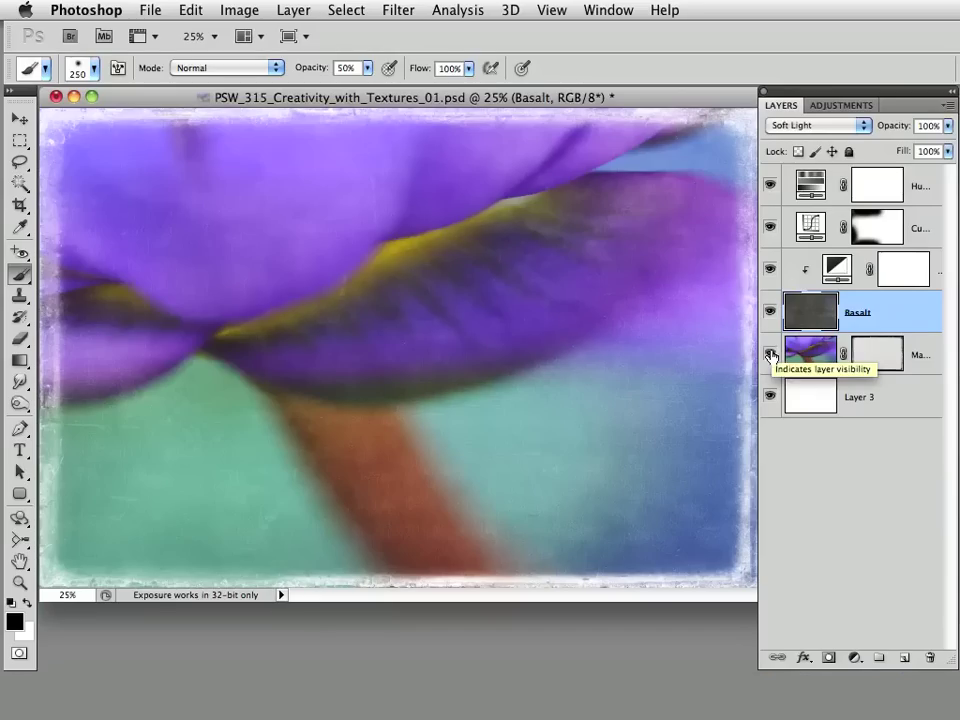